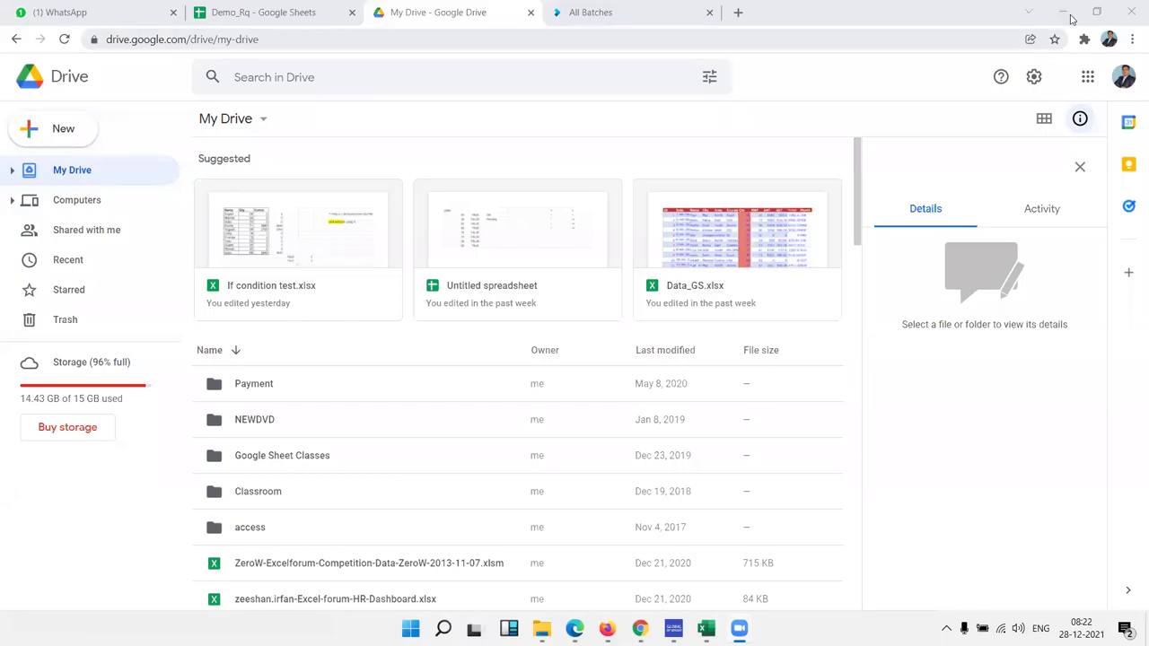
- Restore the Chrome window and open the Untitled spreadsheet from My Drive's Suggested files
click(1068, 15)
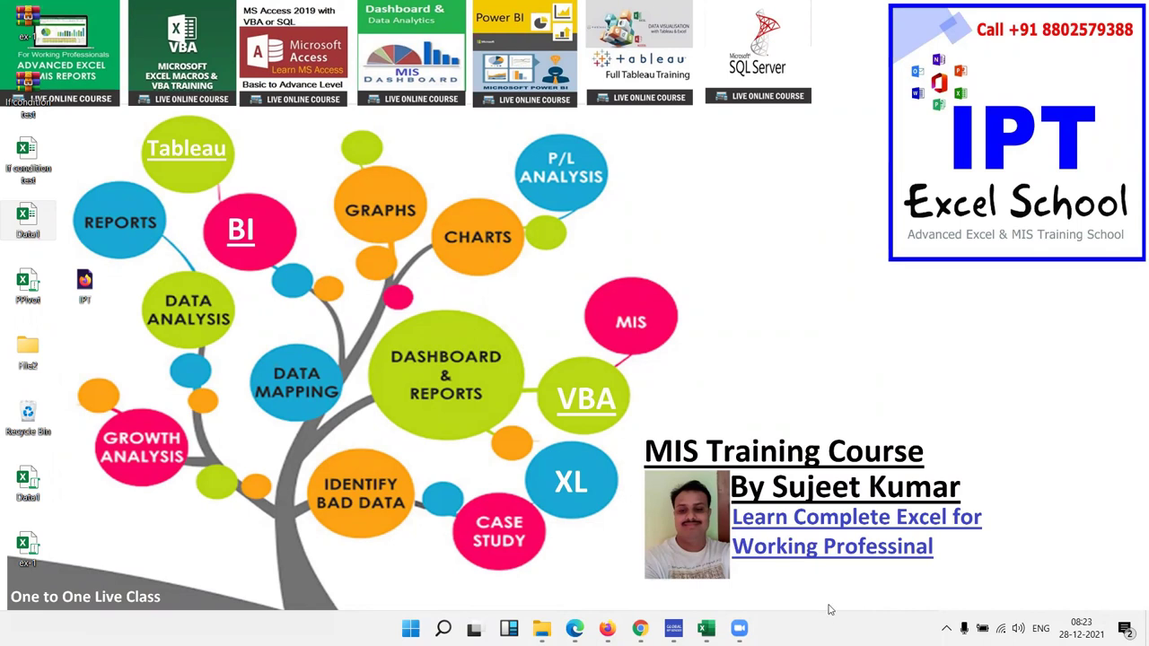
mouse_move(711, 624)
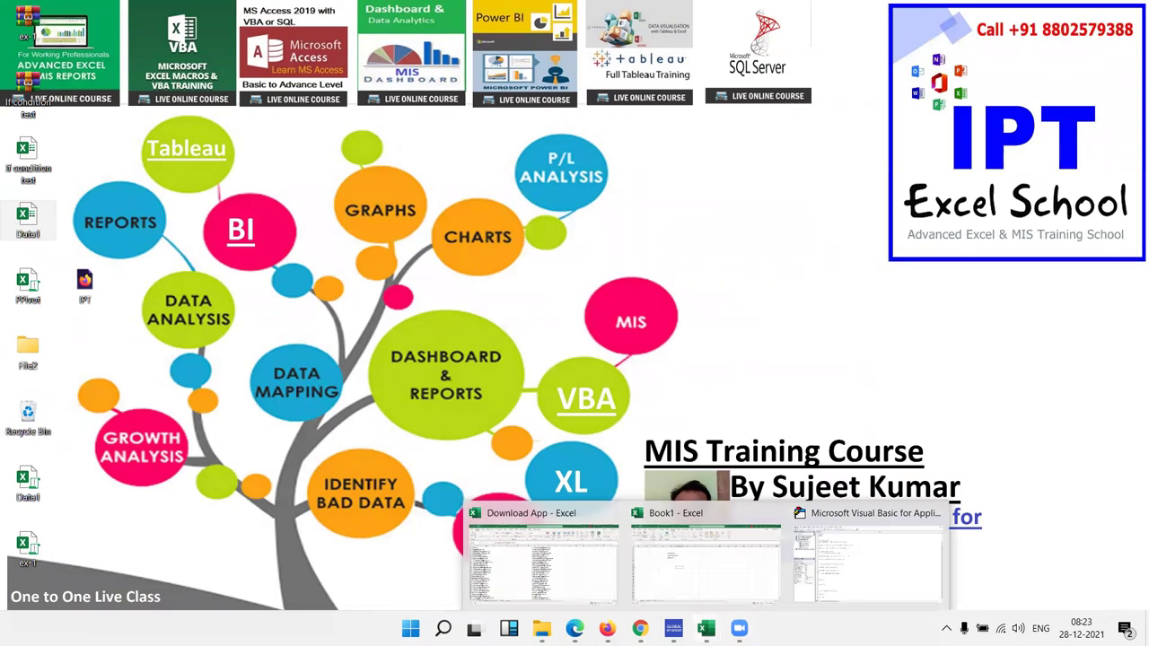
click(639, 628)
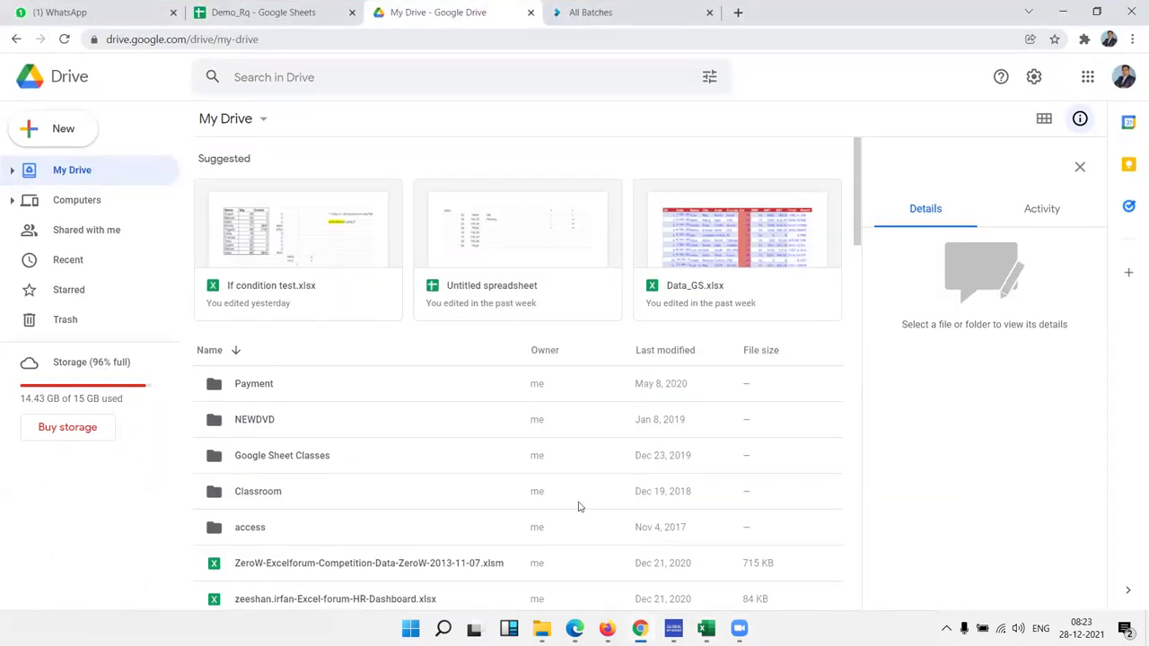
double_click(492, 261)
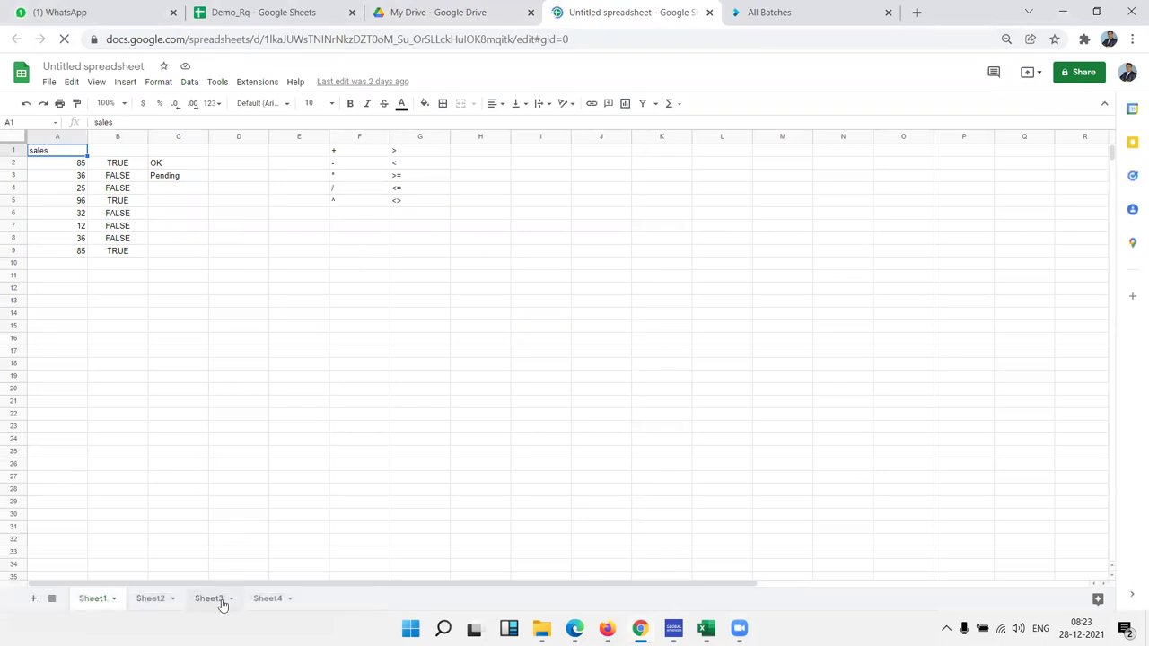
- Switch to Sheet4, inspect the IF formula in B2, and browse the Logical functions list
click(258, 601)
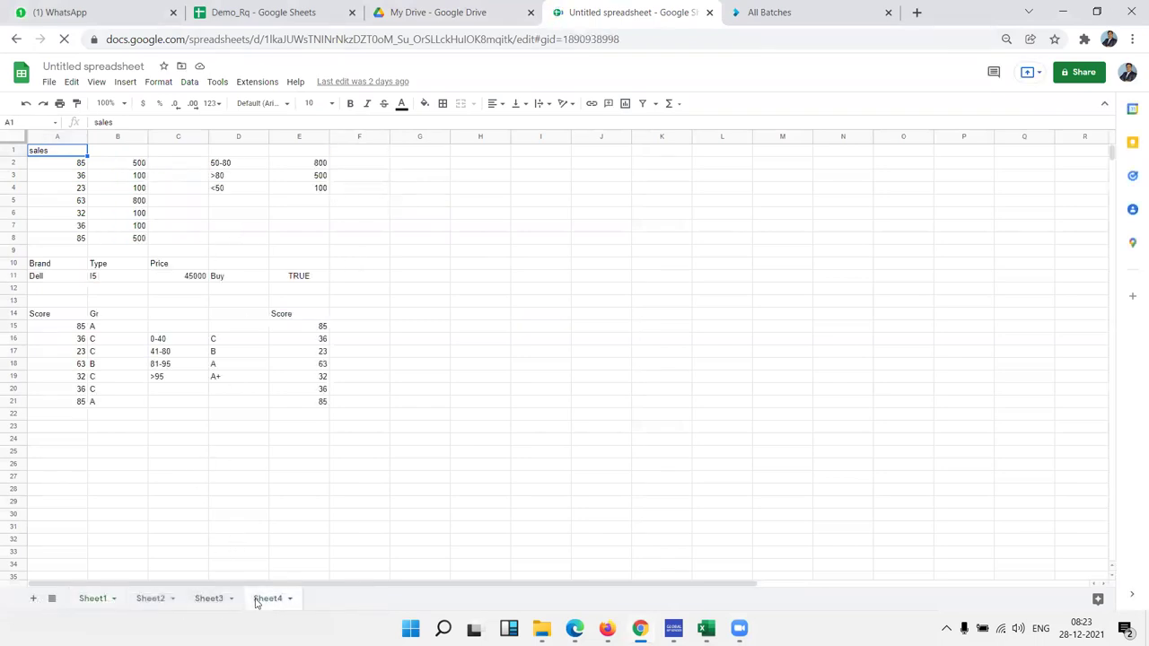
click(135, 166)
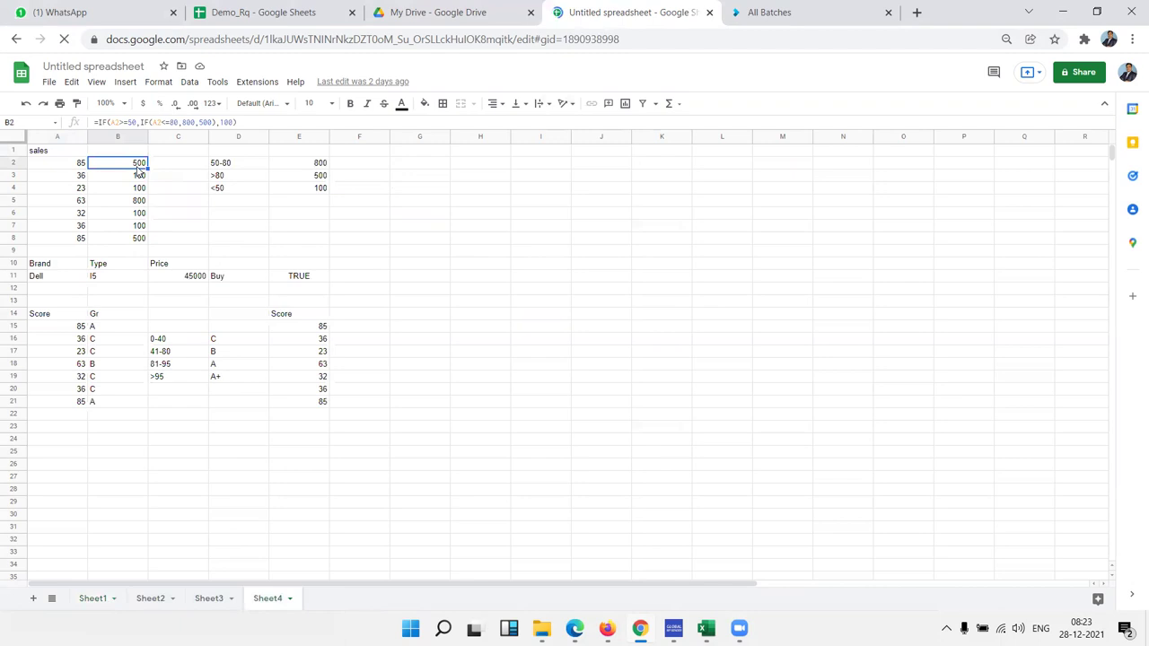
click(126, 83)
mouse_move(261, 280)
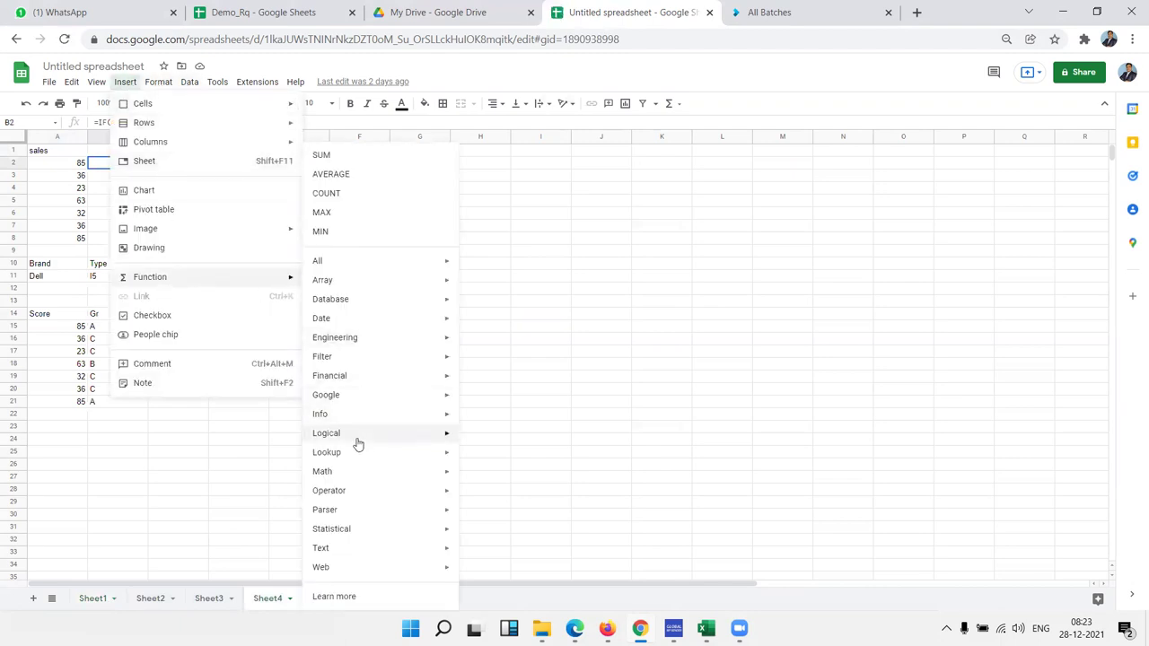
mouse_move(357, 438)
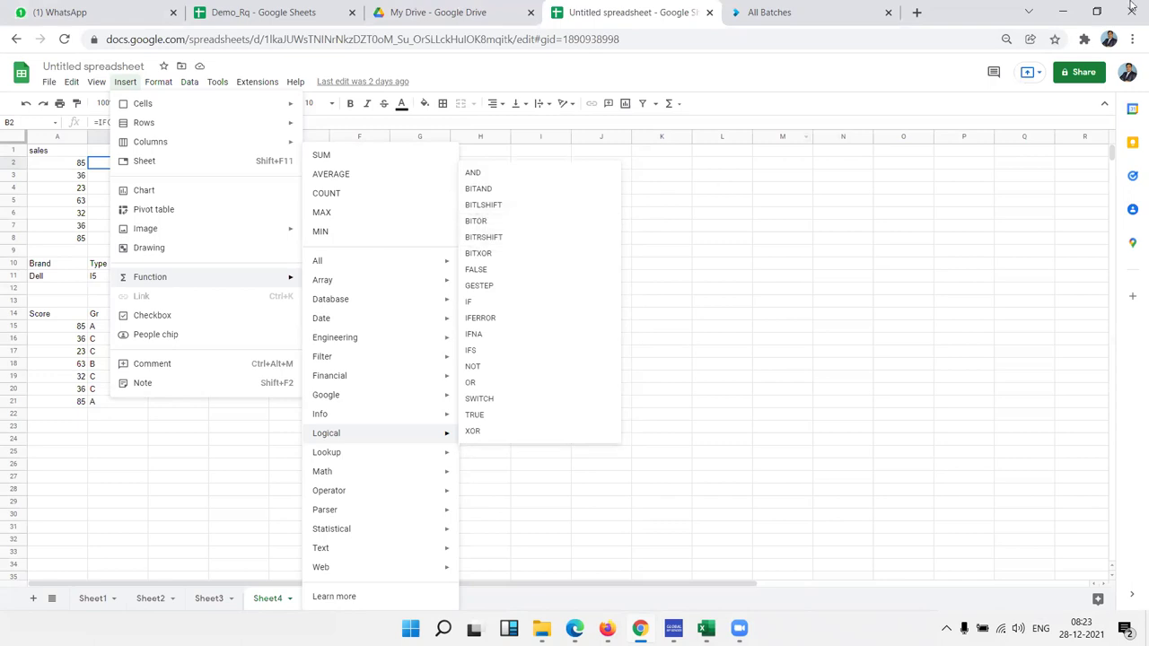
key(Escape)
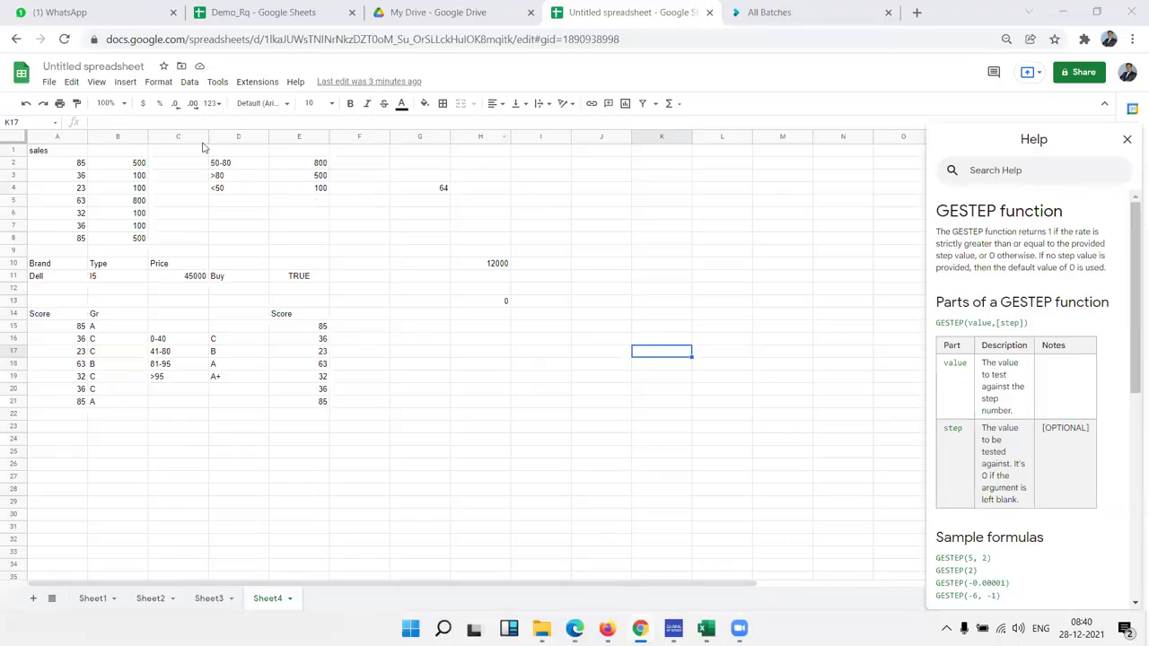
- Close the GESTEP help panel, browse the insertable functions again, and select cell I5
click(125, 81)
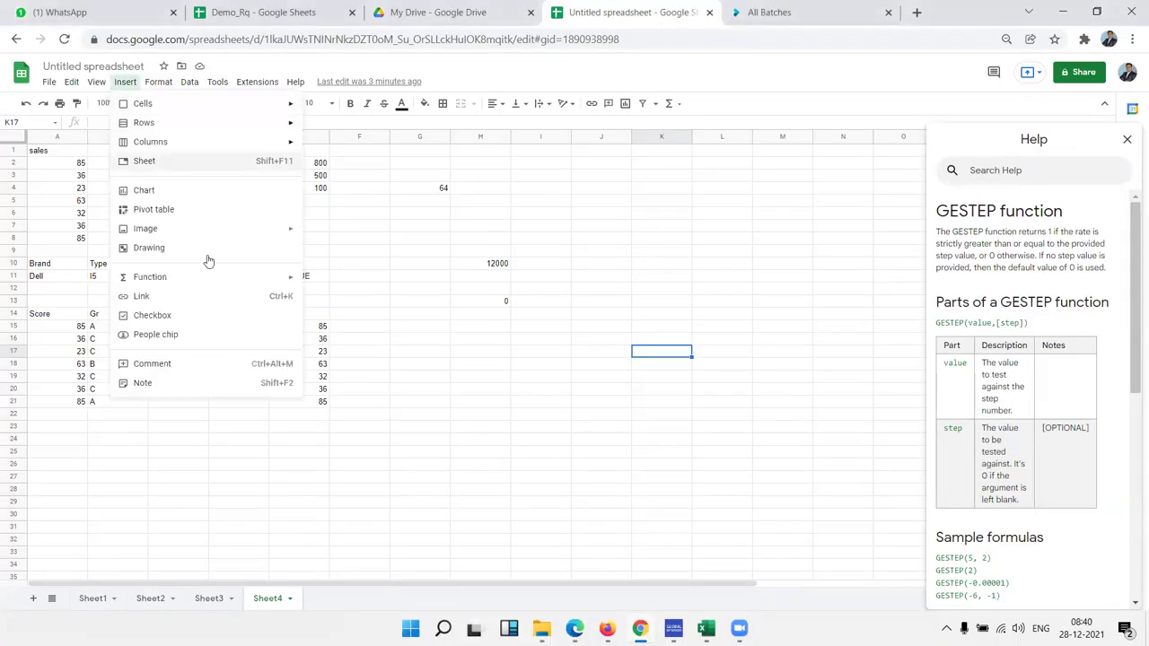
mouse_move(192, 280)
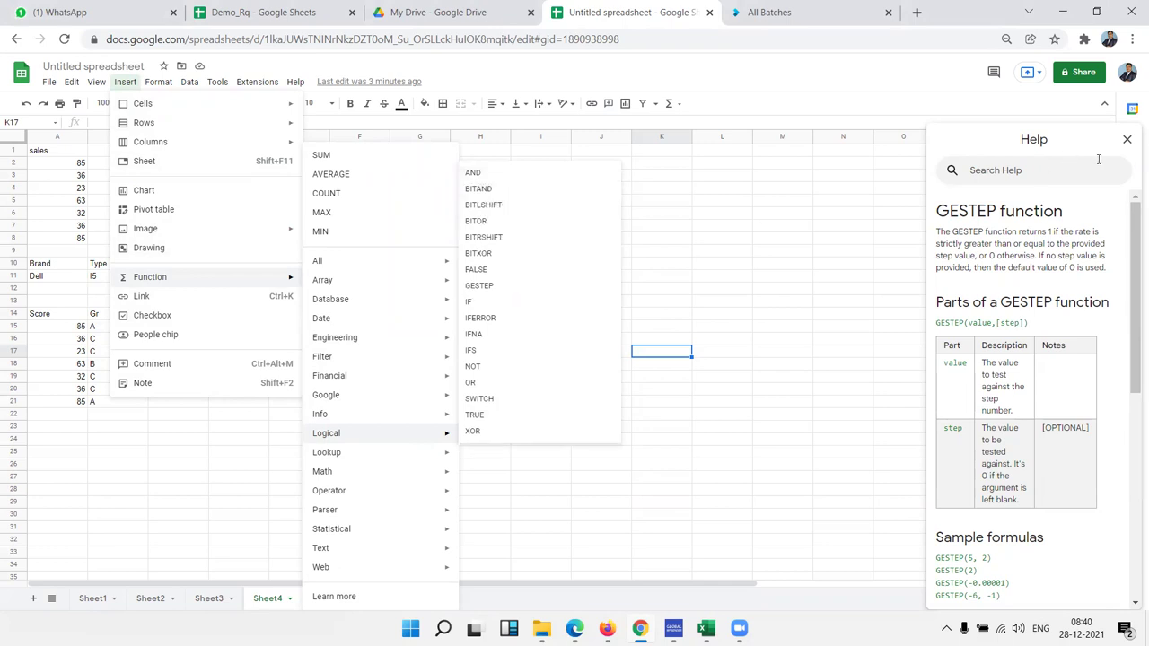
click(1127, 139)
click(1127, 139)
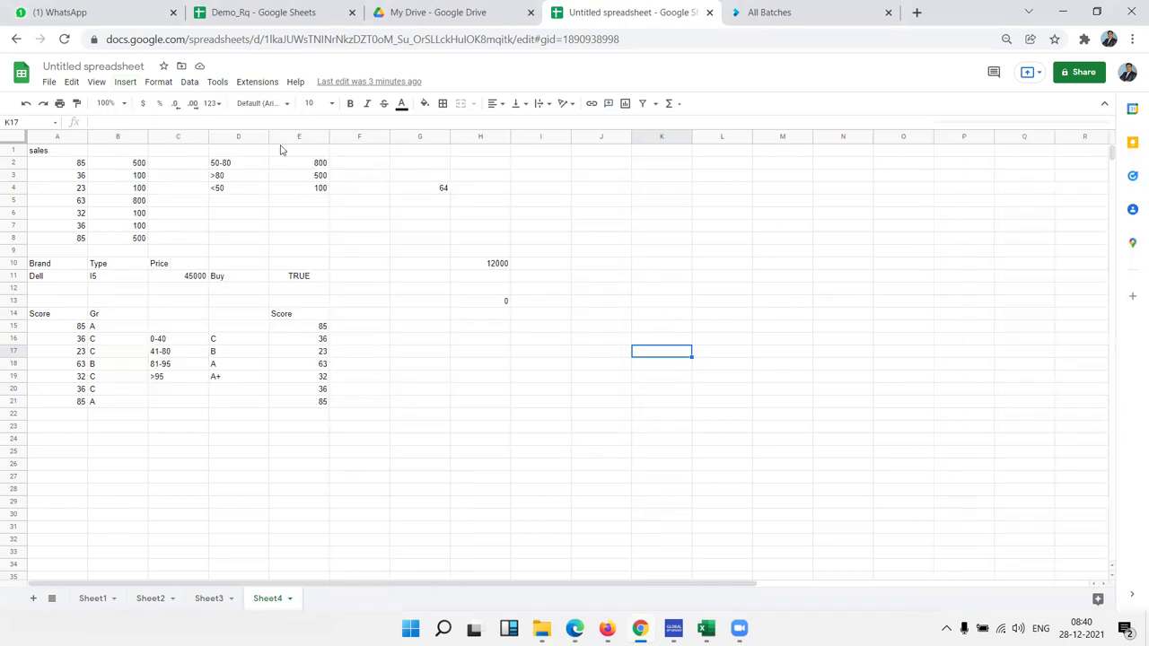
click(125, 82)
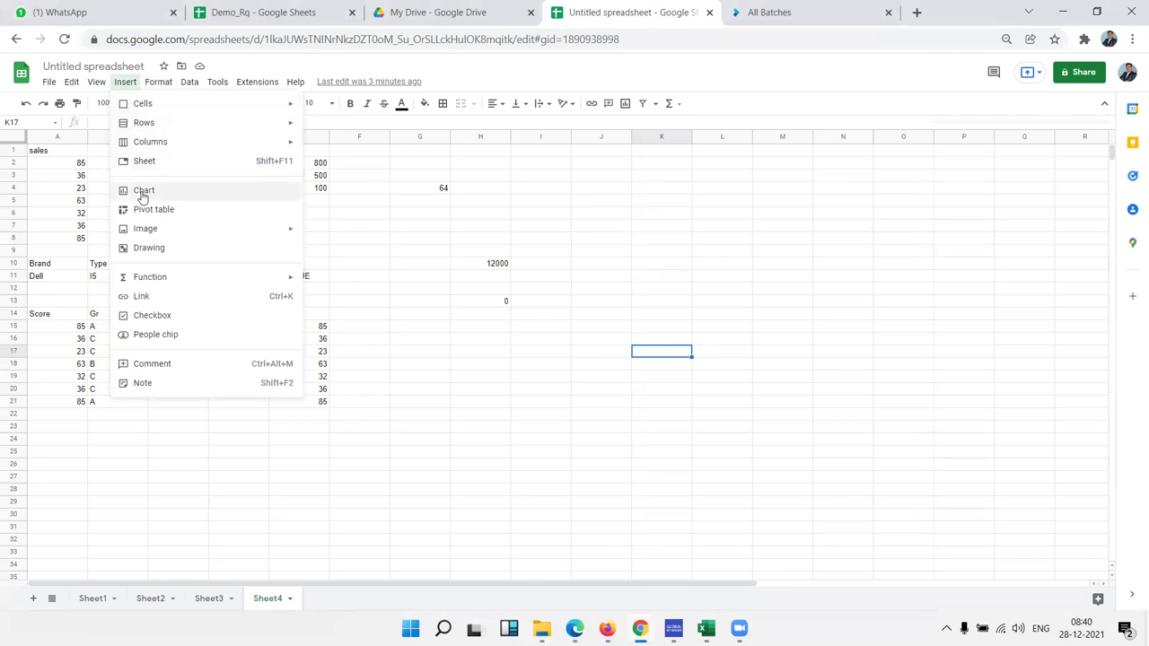
mouse_move(180, 226)
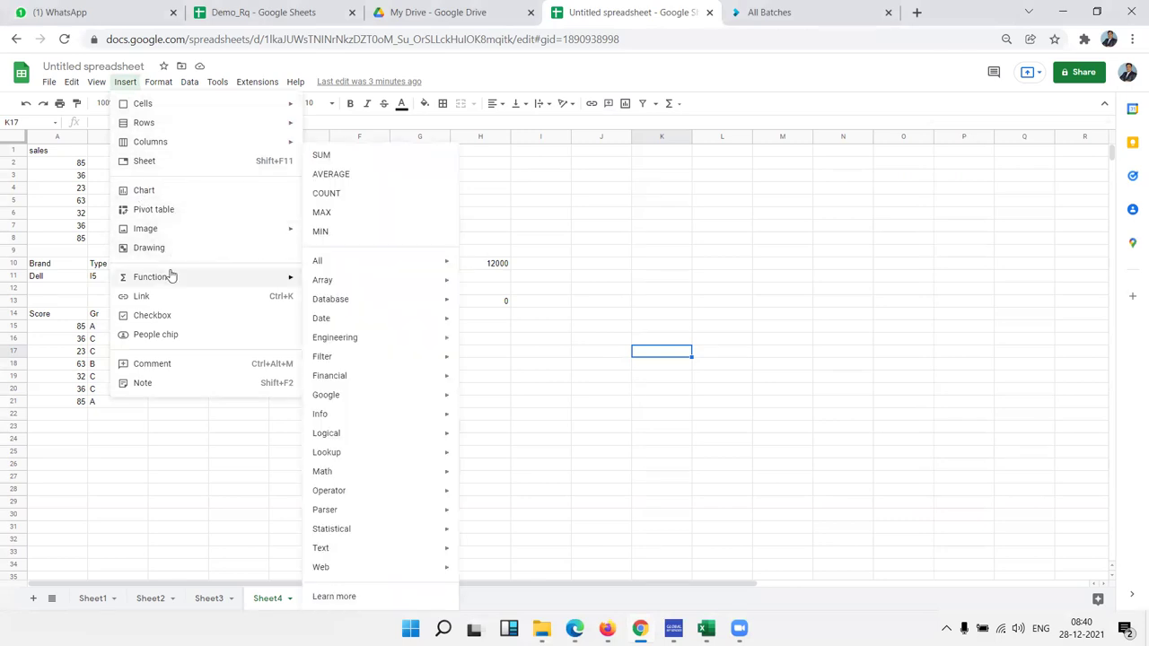
click(539, 201)
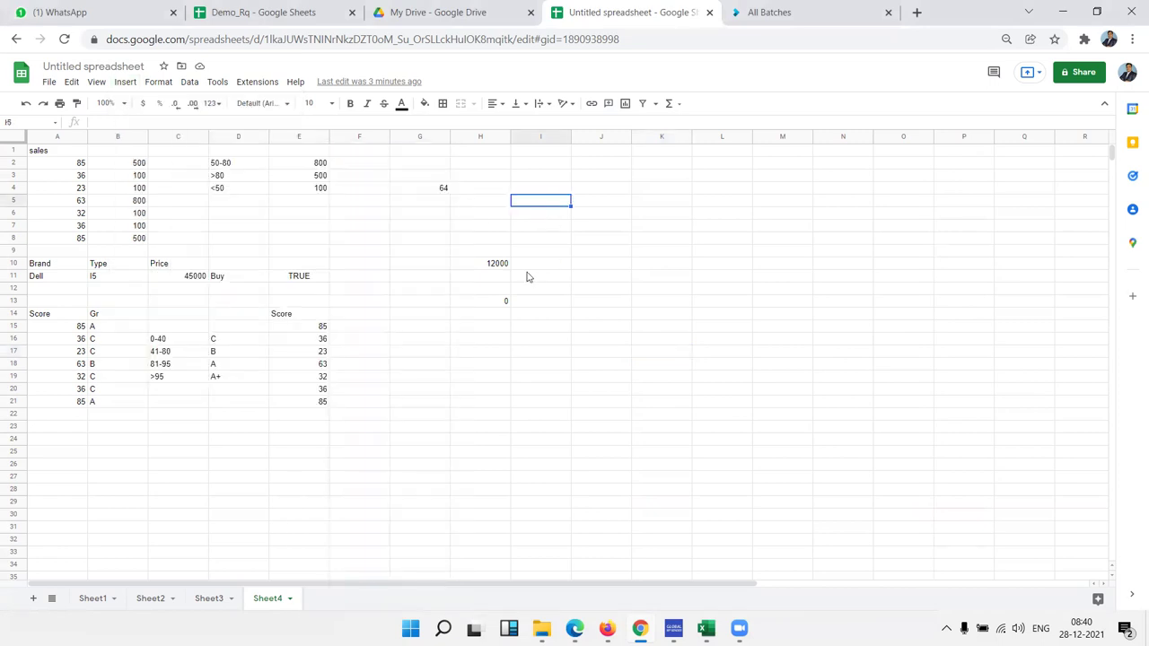
- Zoom the sheet to 200%
click(95, 83)
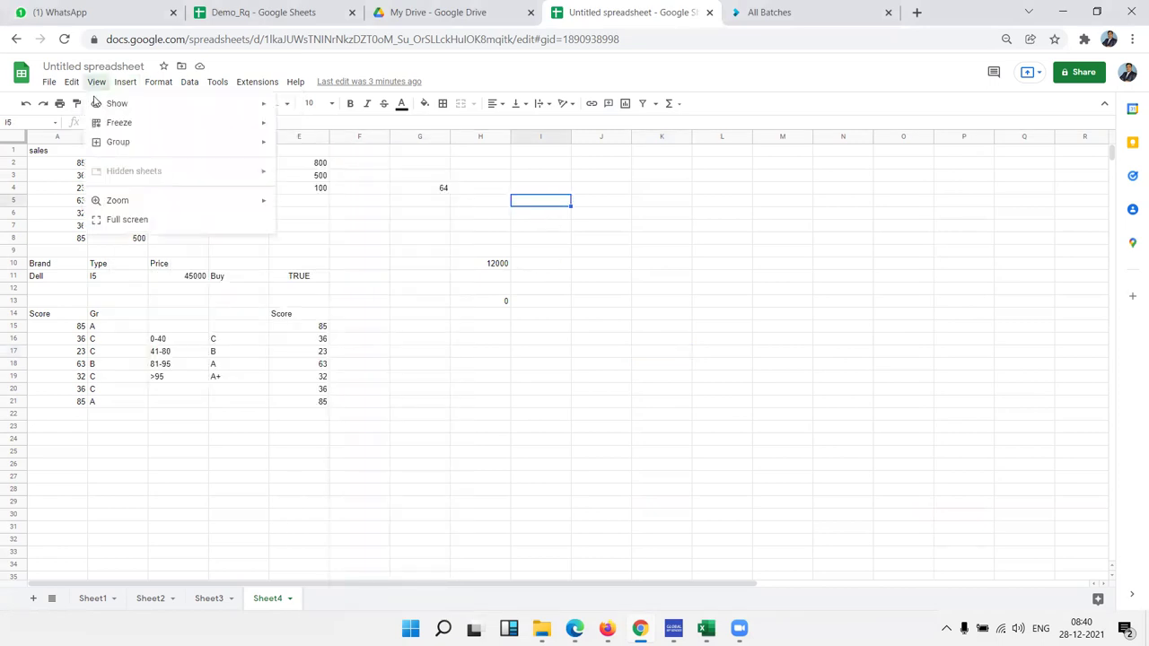
mouse_move(110, 202)
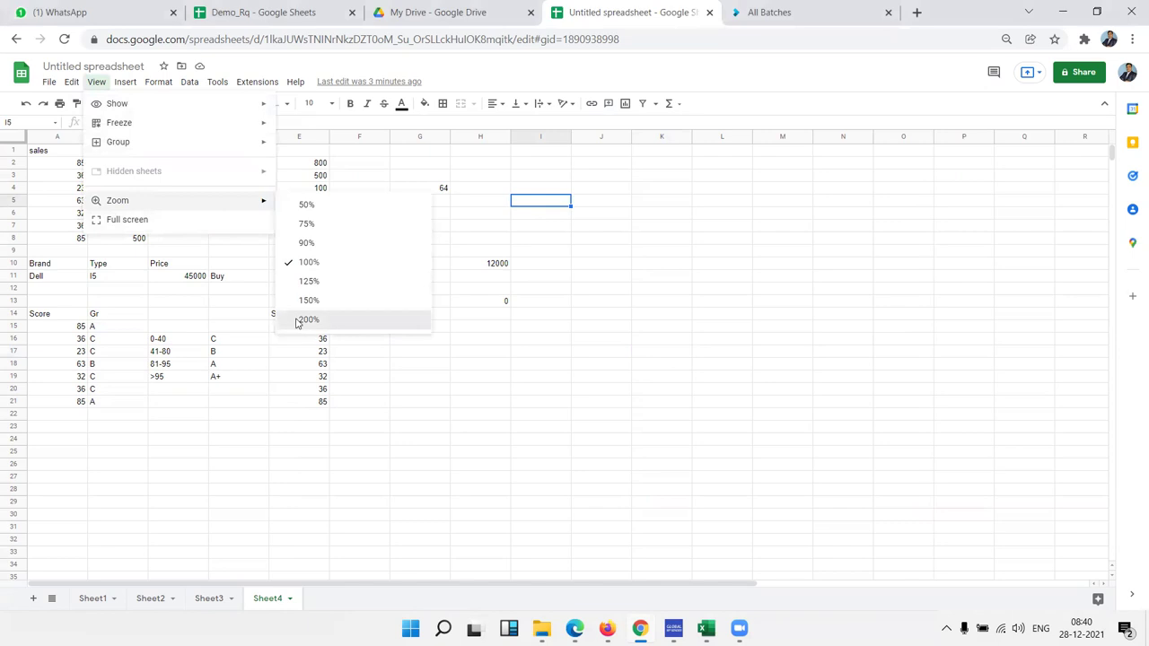
click(299, 319)
click(575, 287)
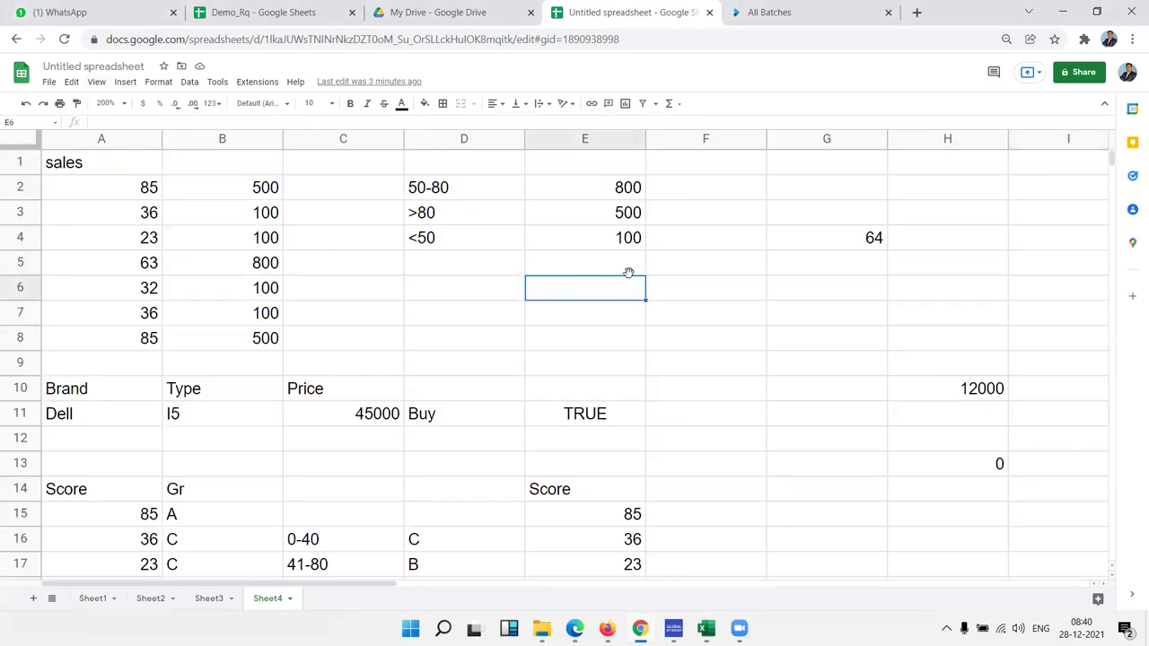
scroll(539, 296, down, 8)
scroll(260, 284, up, 2)
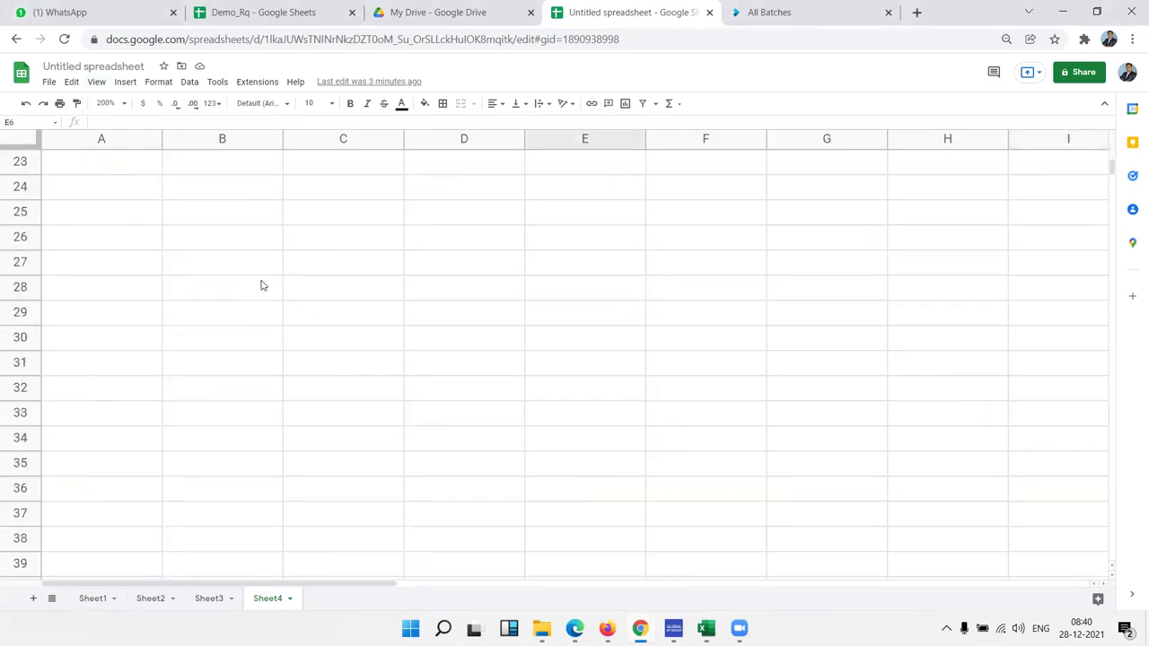
- Enter =BITAND(10,9) in B27, returning 8, and reopen it for editing
click(207, 262)
text(=bit)
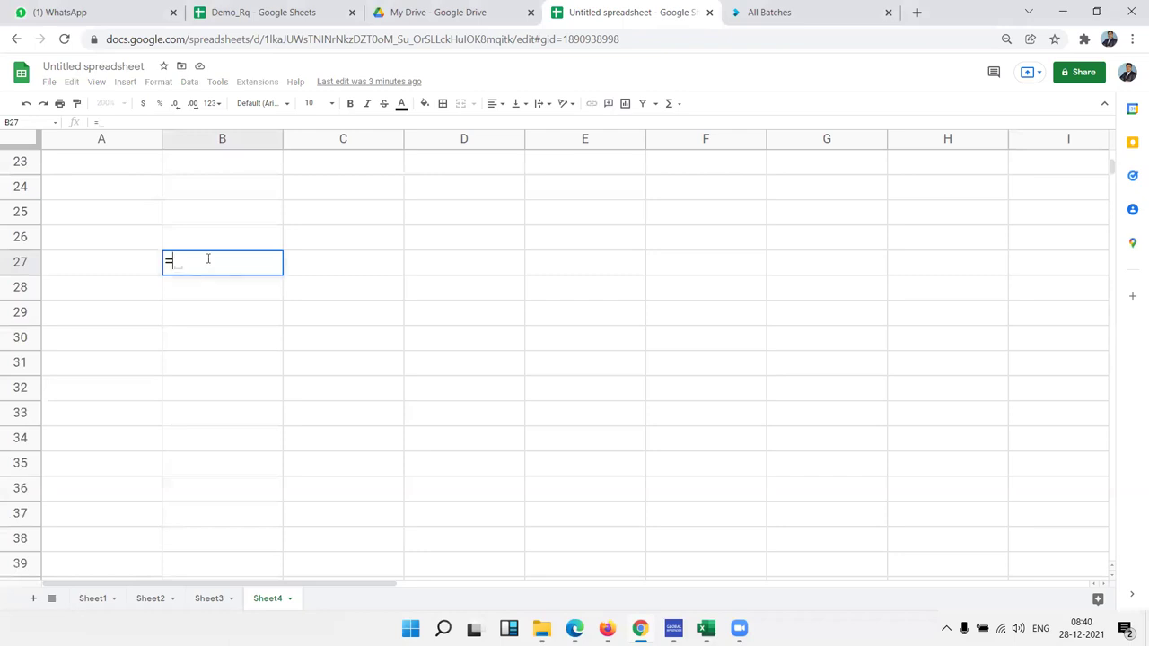
key(Down)
key(Tab)
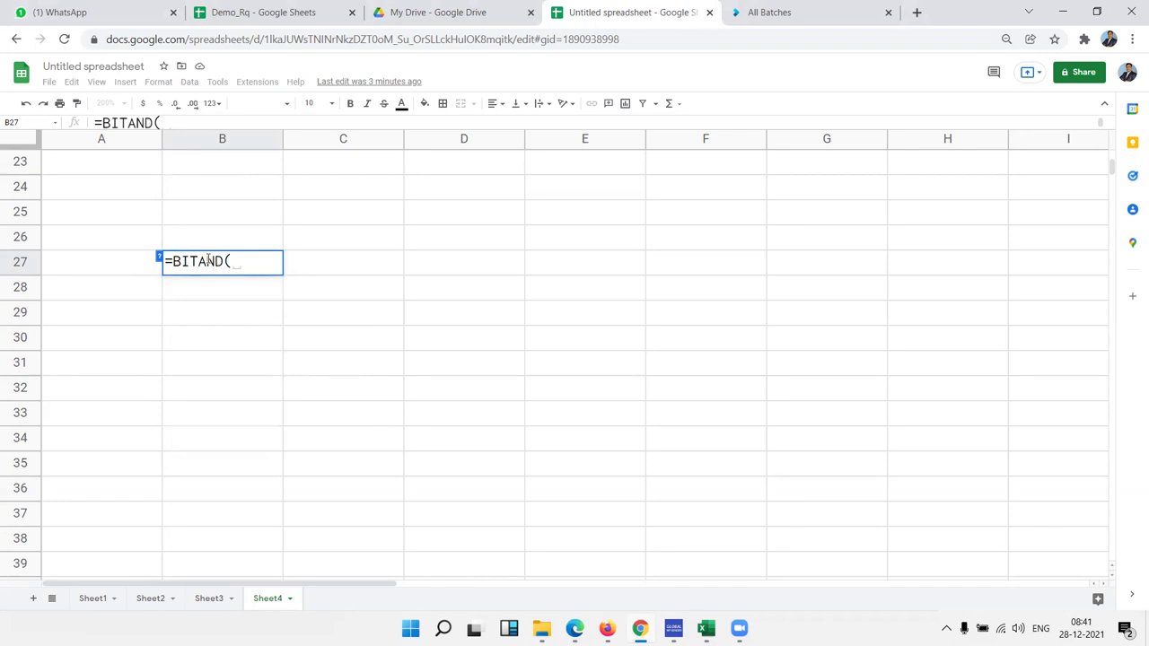
text(10,9))
key(Return)
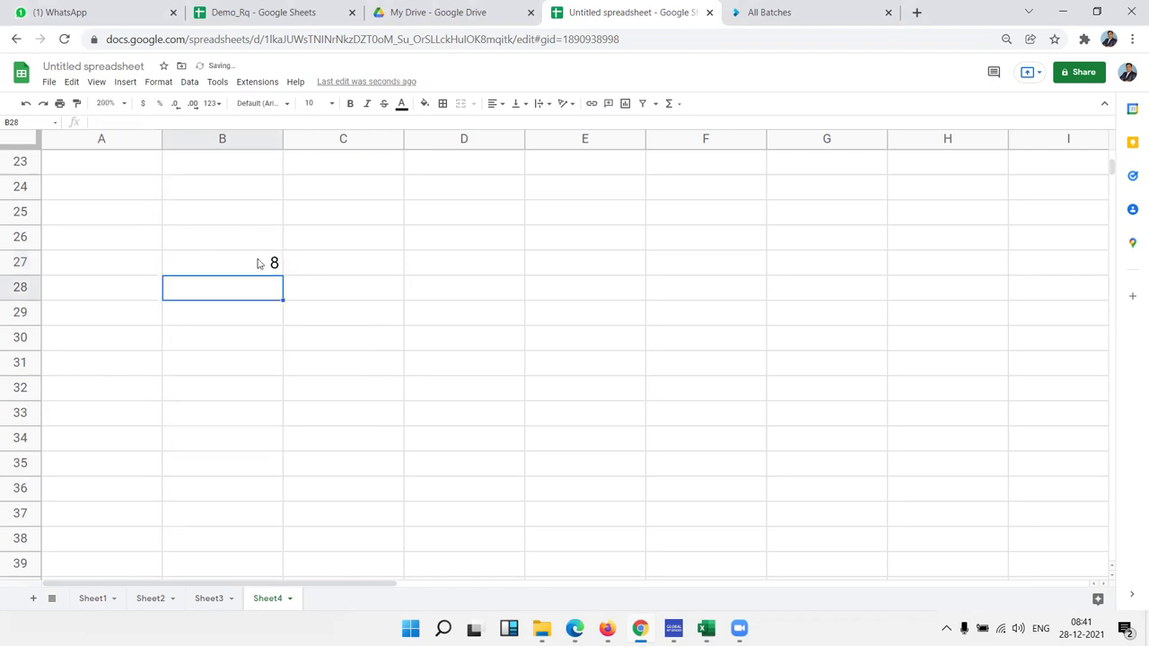
click(257, 263)
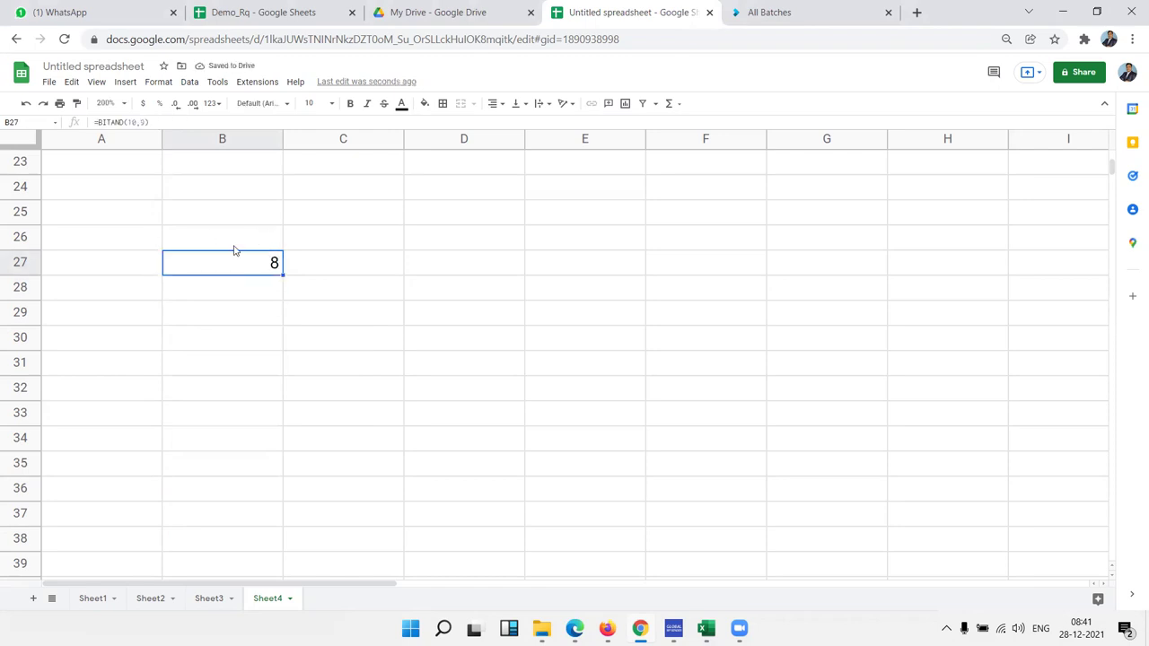
double_click(220, 255)
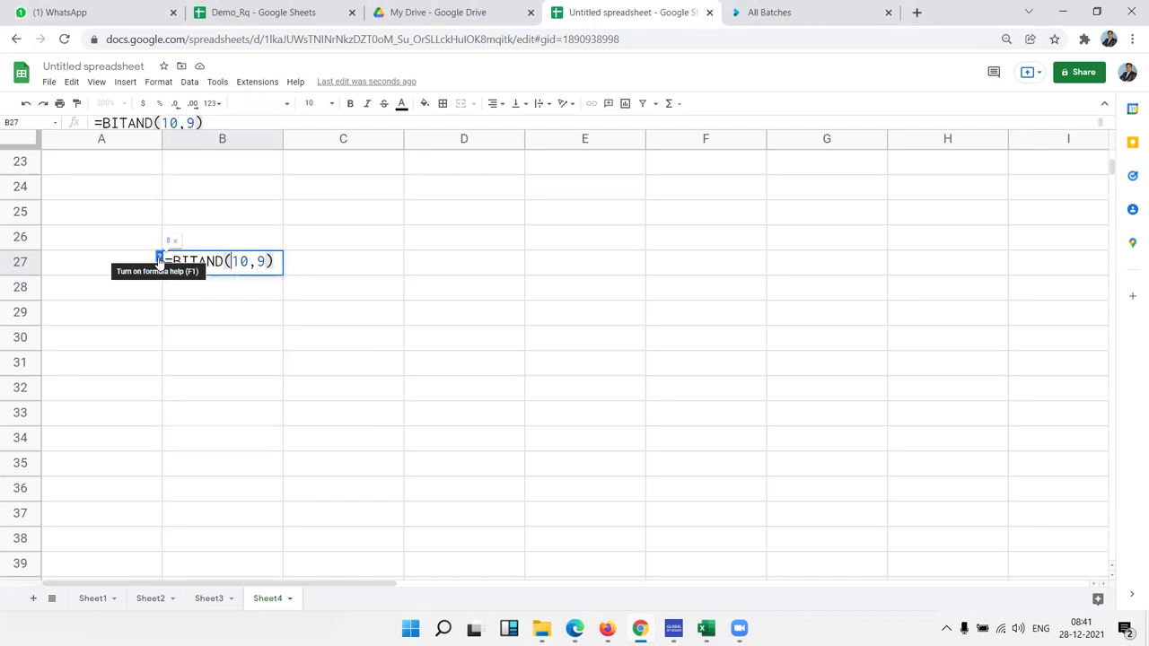
- Open the full BITAND help article and review its truth table
click(159, 260)
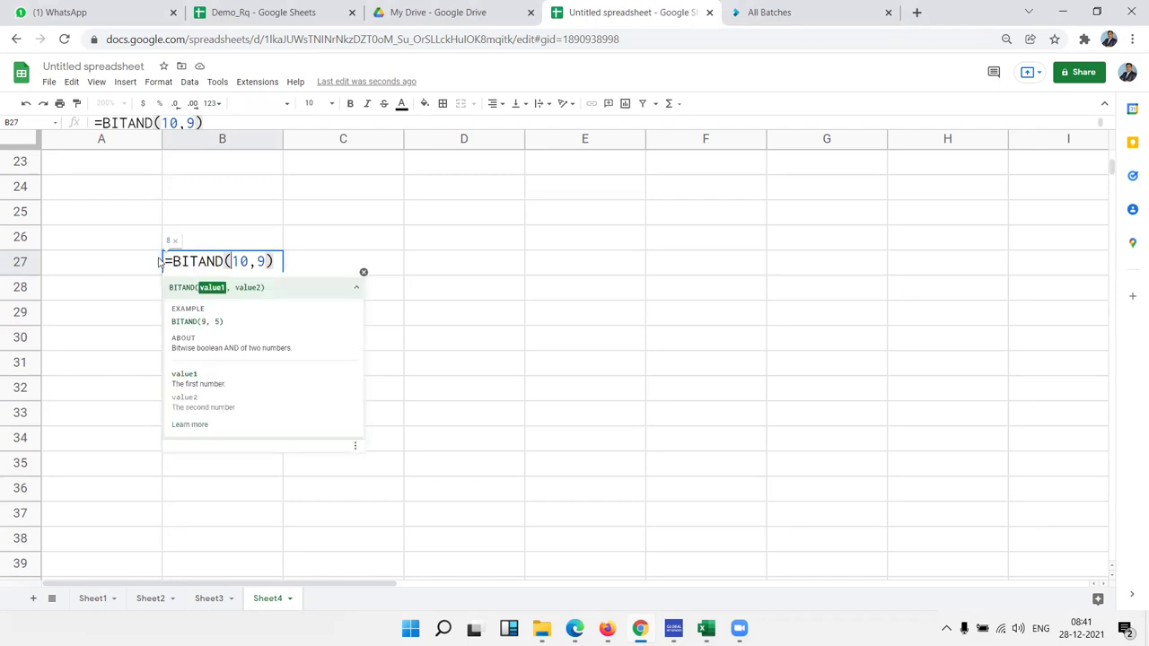
click(189, 427)
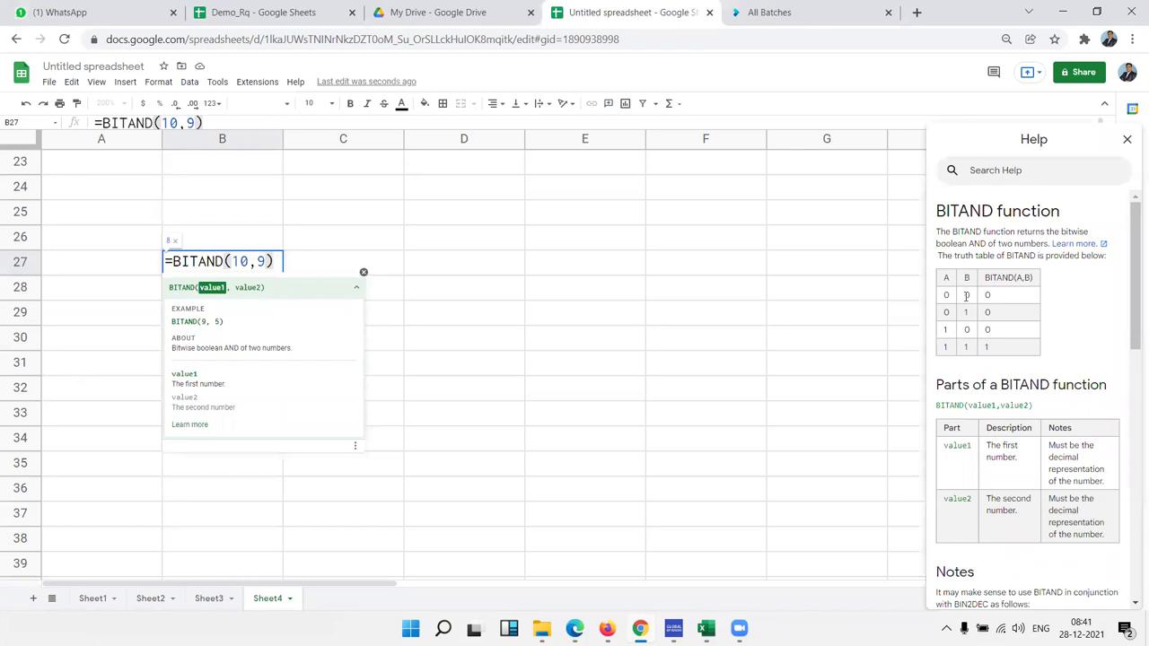
double_click(987, 294)
click(946, 314)
mouse_move(1133, 288)
mouse_down()
mouse_move(1131, 480)
mouse_move(1132, 300)
mouse_move(1132, 413)
mouse_up()
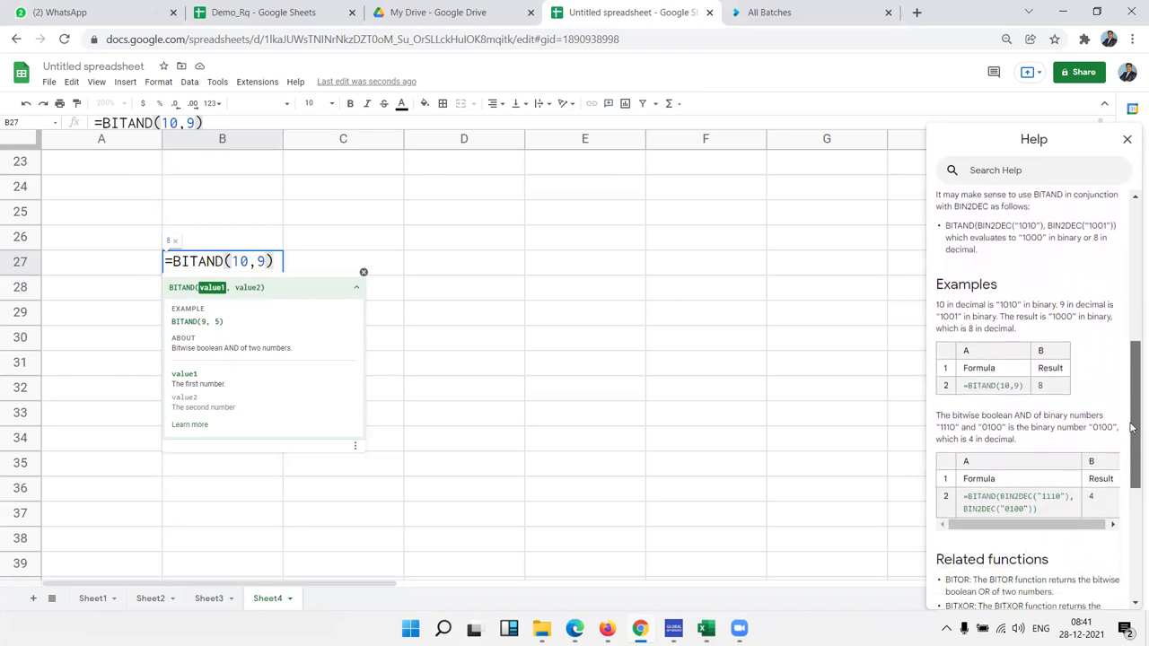
drag(1132, 413, 1132, 447)
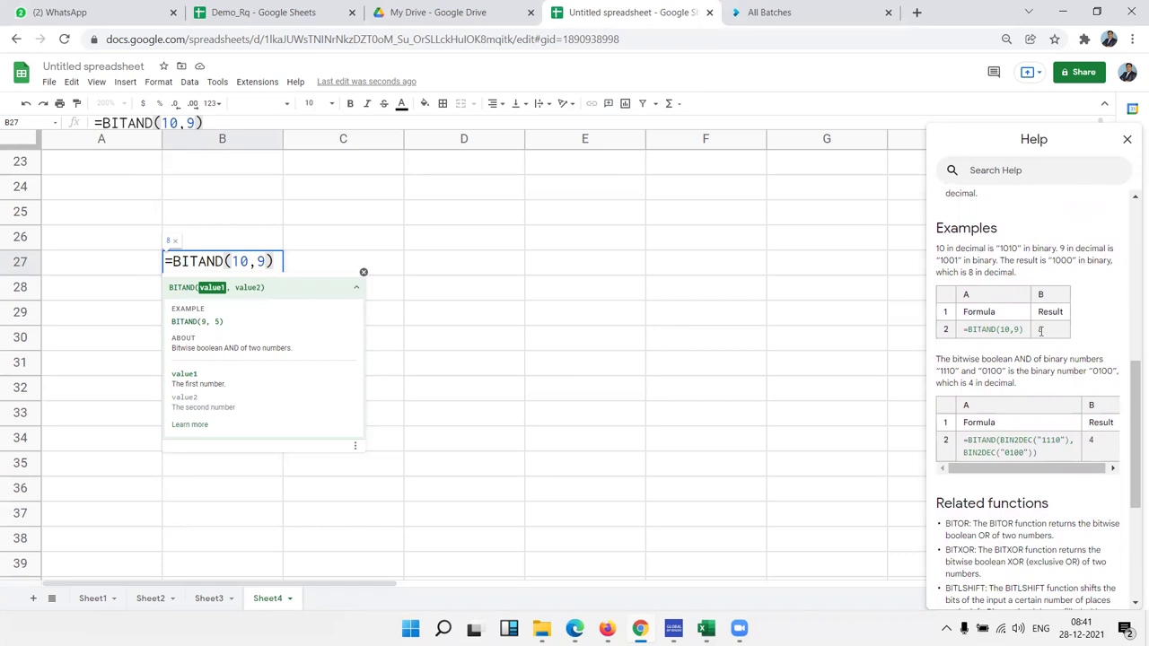
- Highlight the example's binary 1010, result 1000 and decimal 8, then leave the formula
double_click(1006, 248)
click(939, 260)
scroll(1007, 255, up, 3)
scroll(979, 269, up, 2)
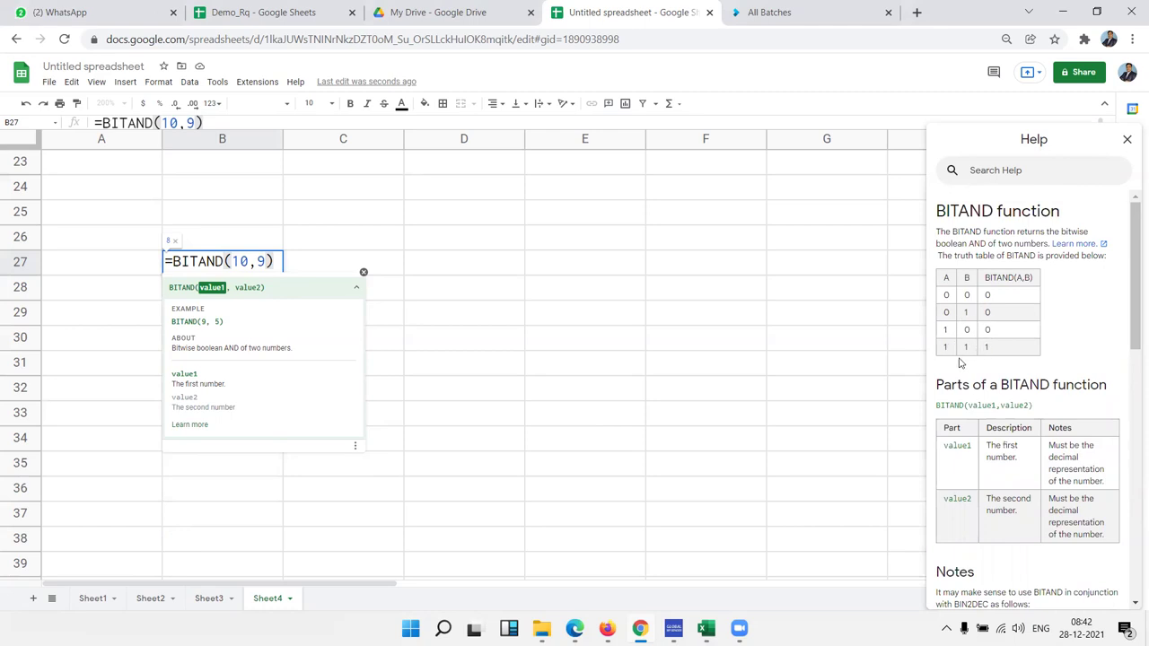
scroll(974, 356, down, 3)
scroll(976, 357, down, 3)
scroll(976, 356, down, 2)
scroll(978, 351, up, 3)
scroll(978, 350, down, 3)
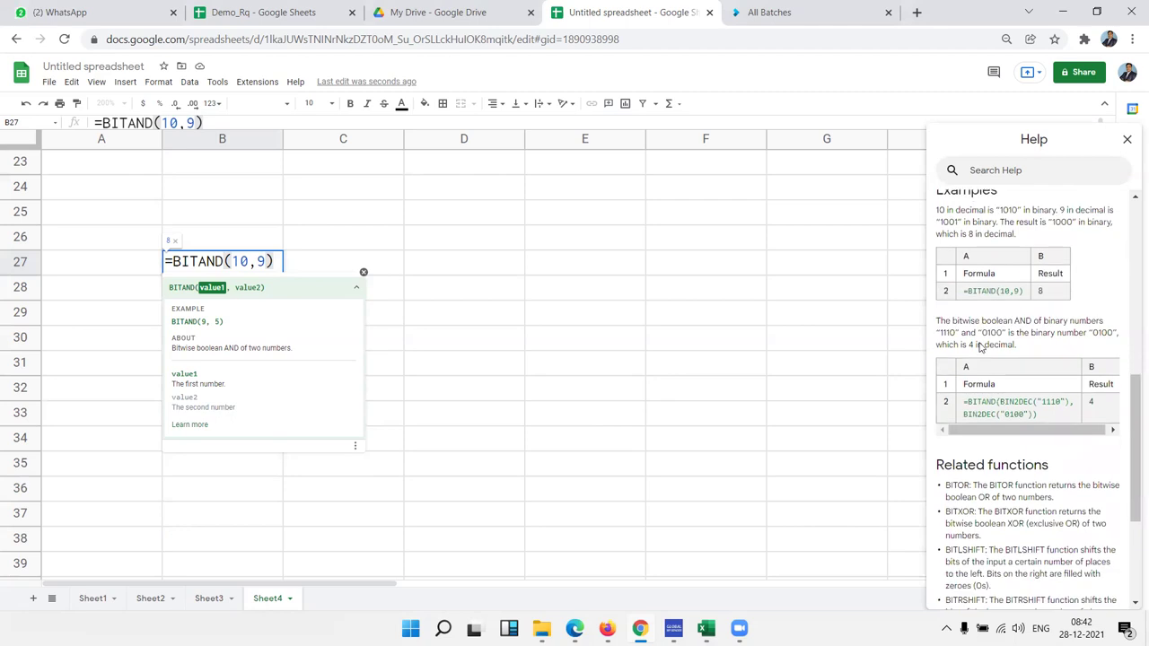
scroll(976, 346, up, 3)
double_click(1062, 257)
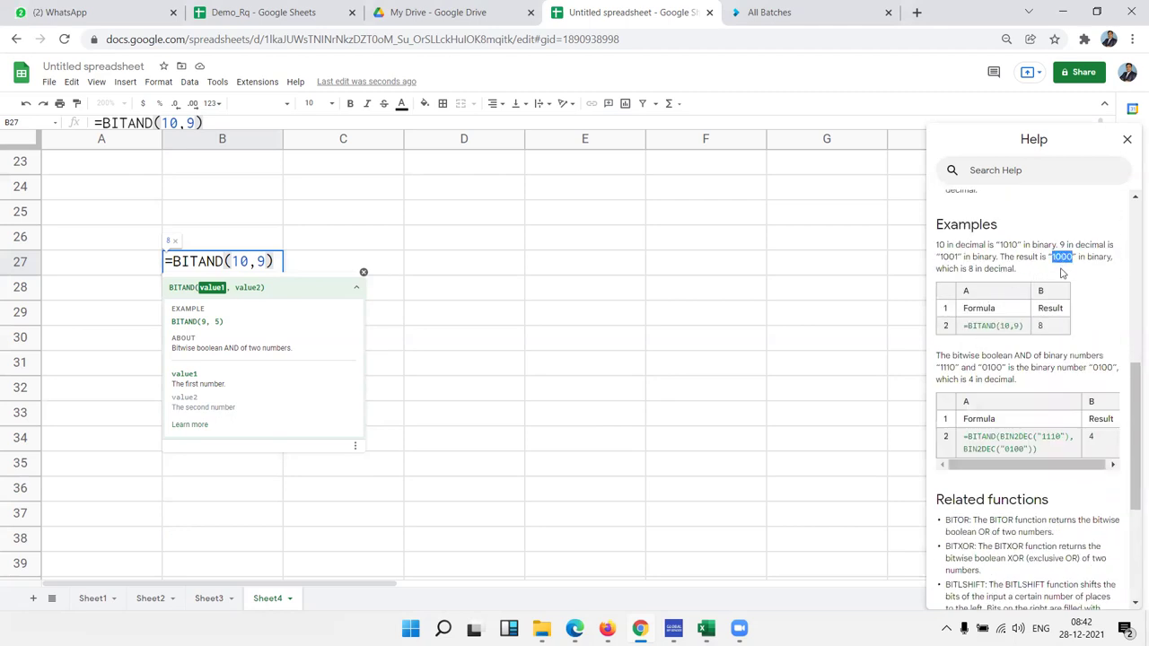
double_click(978, 268)
scroll(956, 316, up, 5)
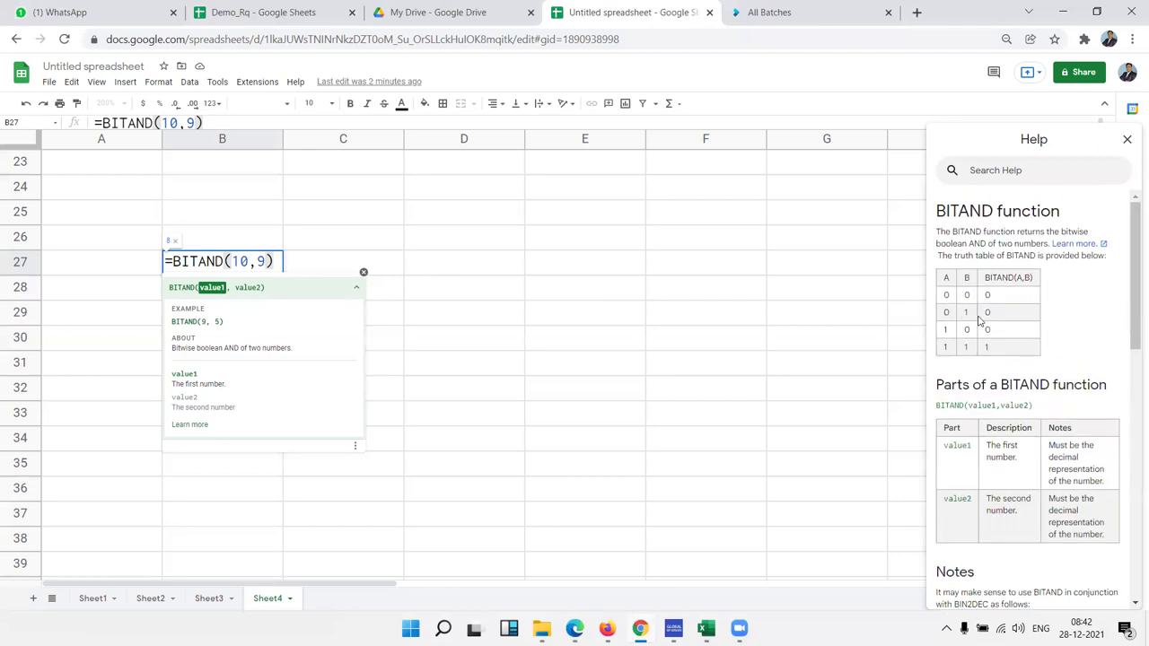
click(432, 257)
- Keep B27 at 8 and start a BITOR formula in B28 with its help article open
key(Escape)
click(241, 290)
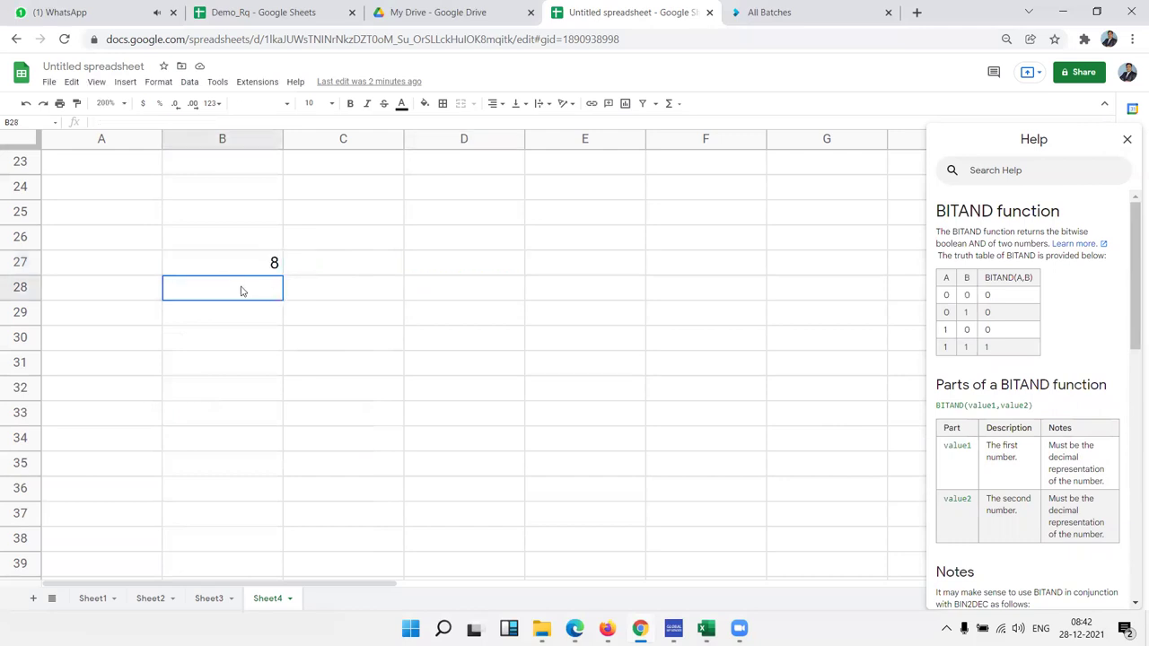
text(=bit)
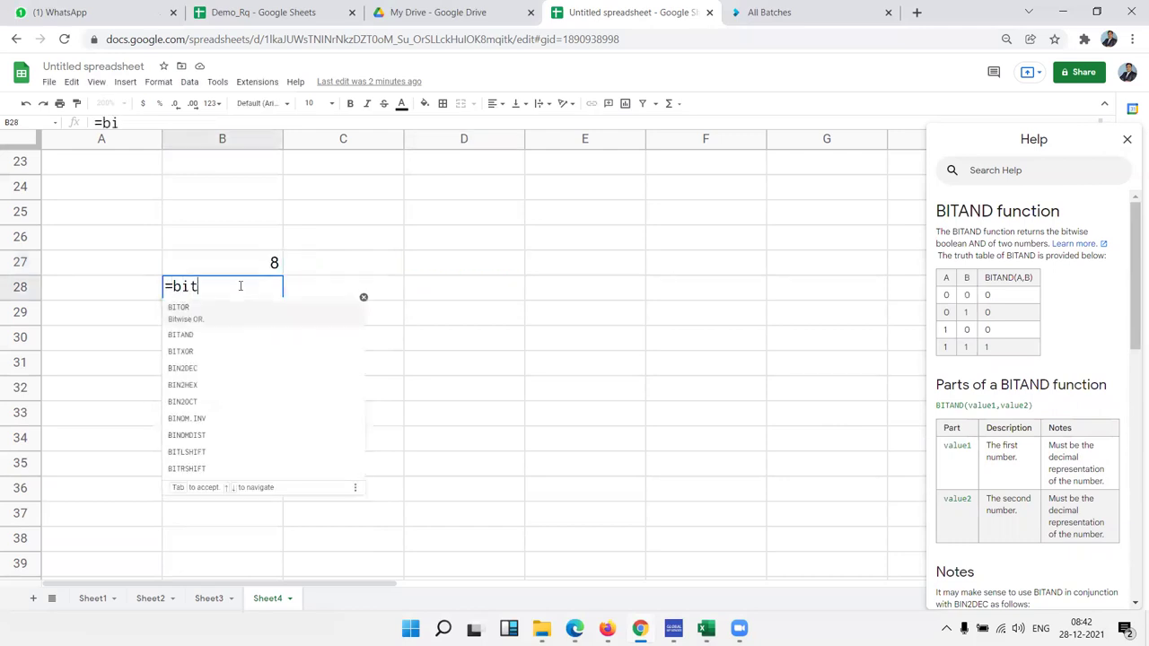
key(Tab)
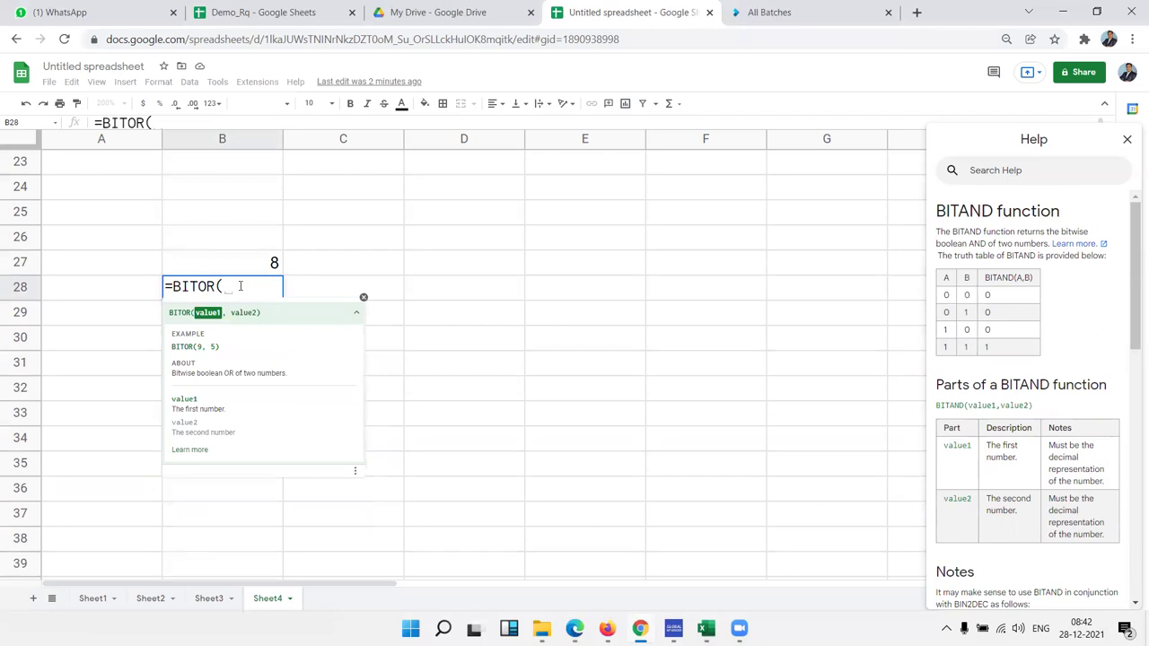
click(206, 453)
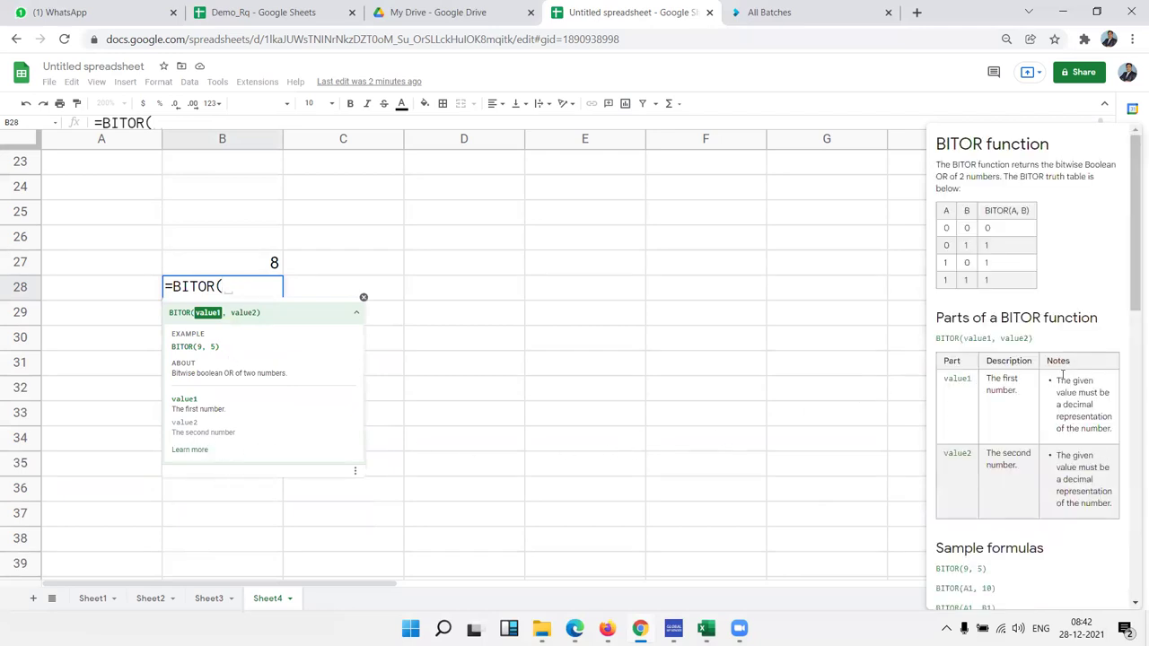
- Highlight the 9, 5 example, the 5 and binary 1001 in the BITOR help text
scroll(1003, 399, down, 3)
scroll(1003, 399, up, 3)
scroll(1004, 309, down, 3)
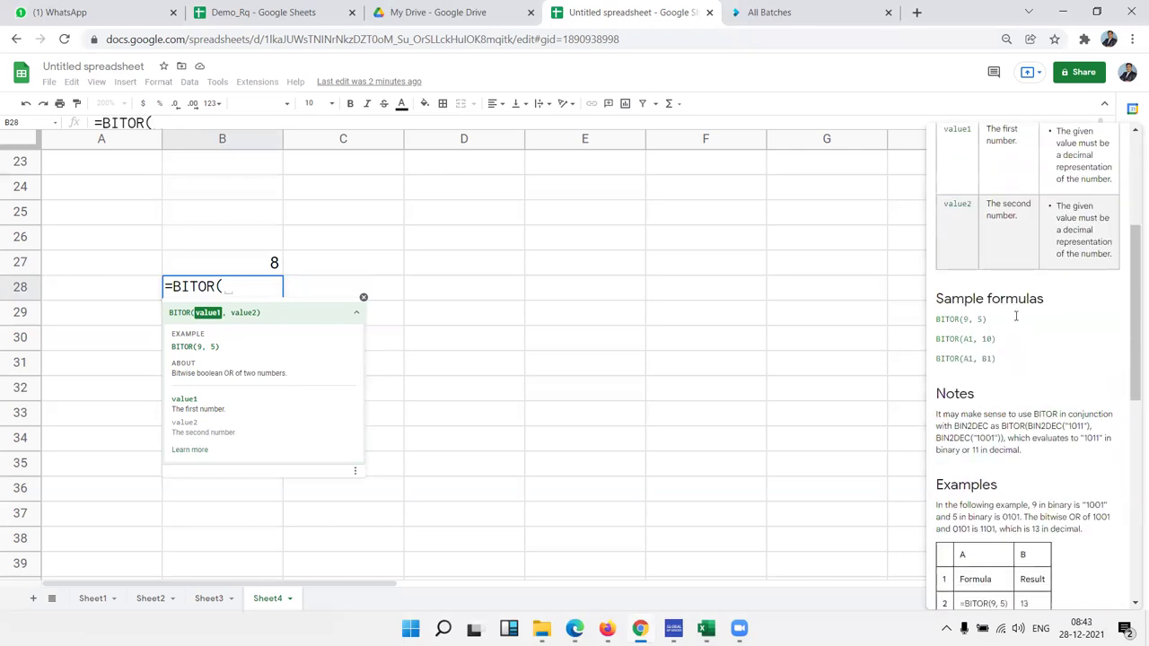
scroll(1018, 323, down, 3)
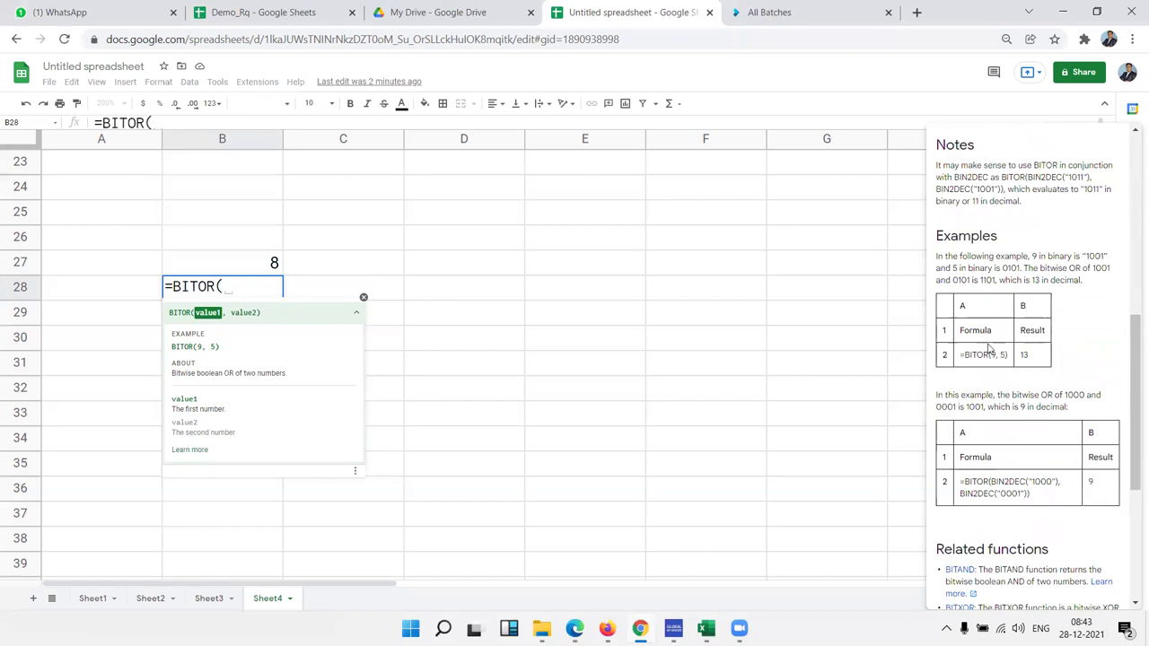
drag(993, 354, 1008, 356)
click(1055, 325)
drag(954, 267, 960, 268)
click(1006, 267)
drag(1092, 268, 1112, 268)
click(1031, 281)
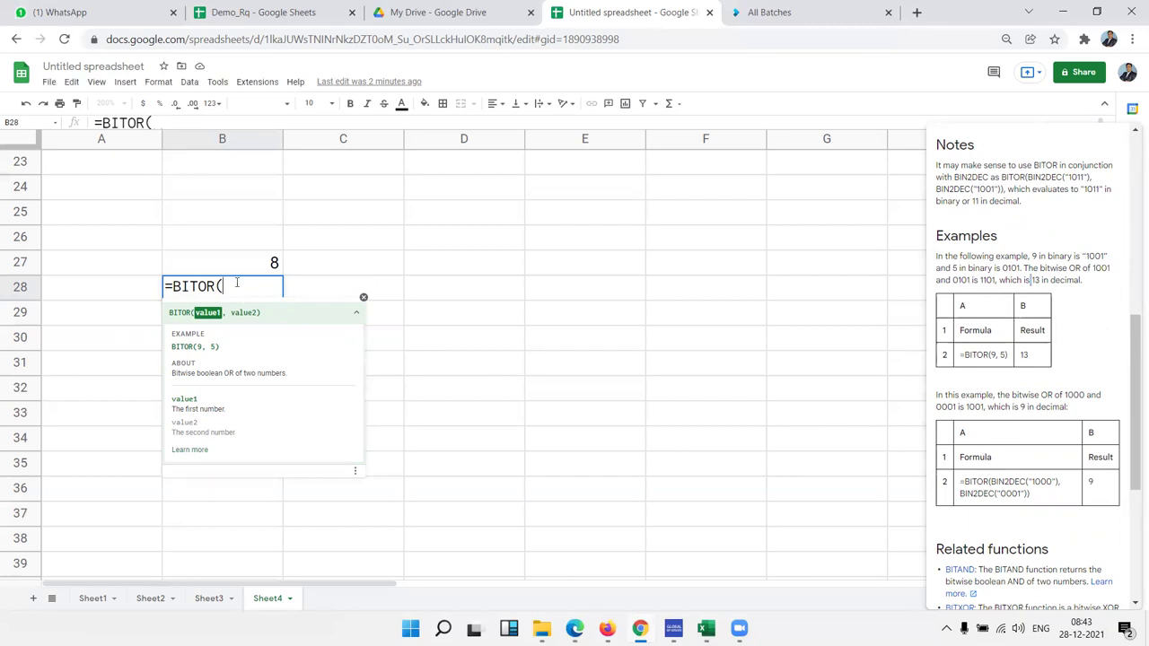
- Complete =BITOR(9,5) in B28 so it returns 13
text(9,5)
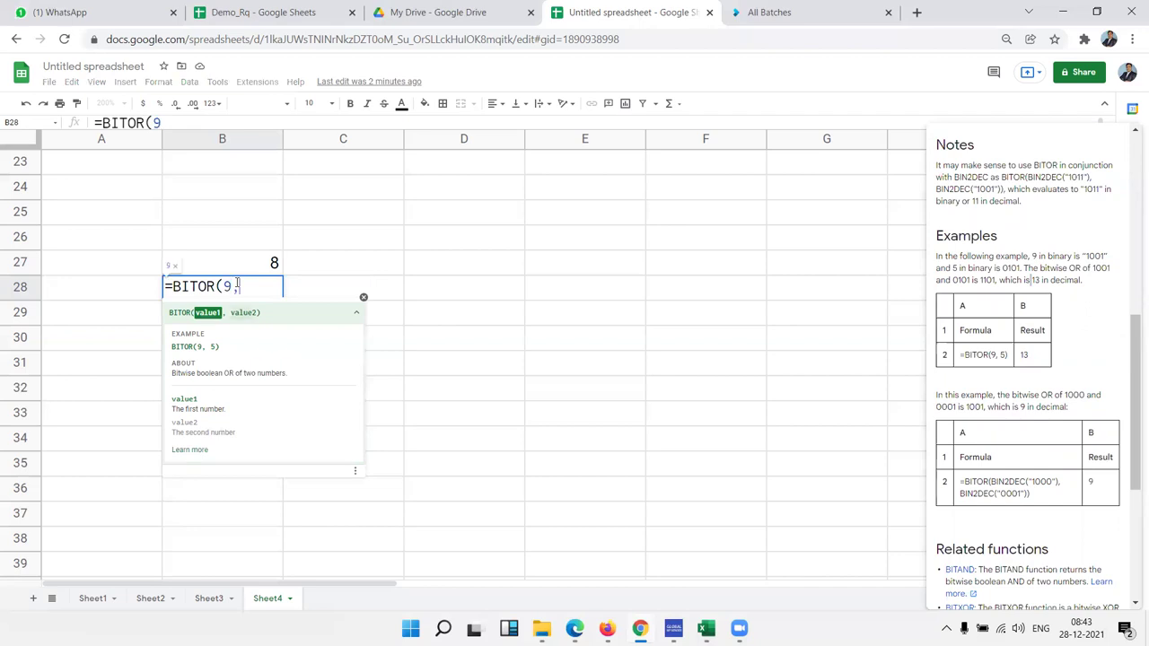
key(Return)
click(272, 289)
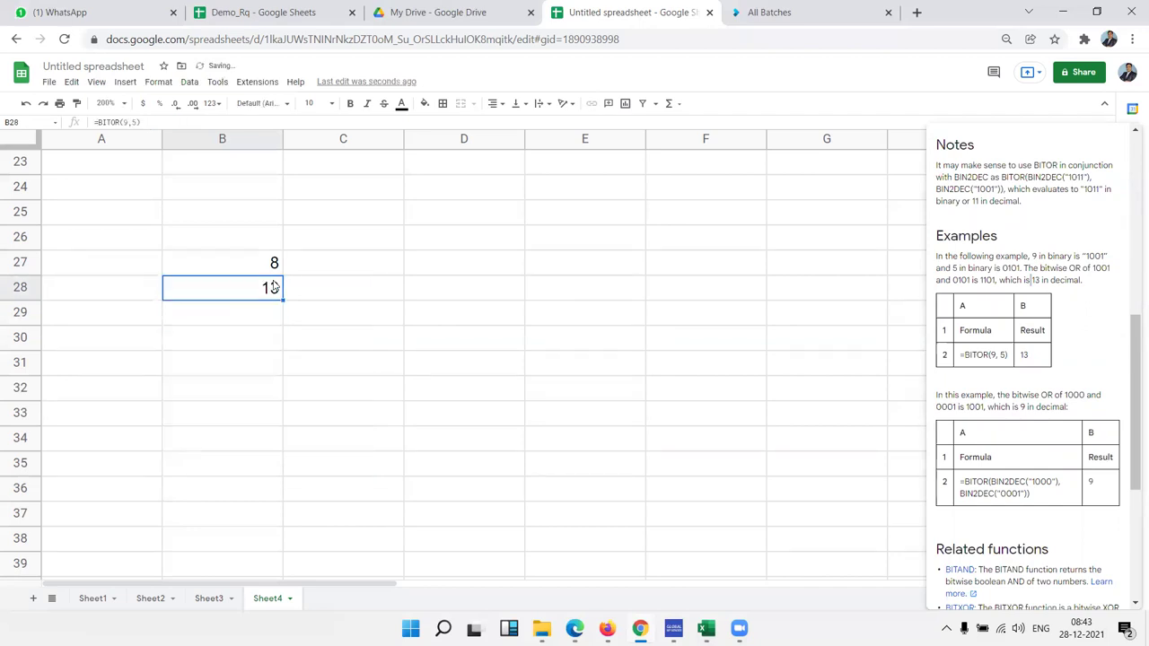
click(271, 312)
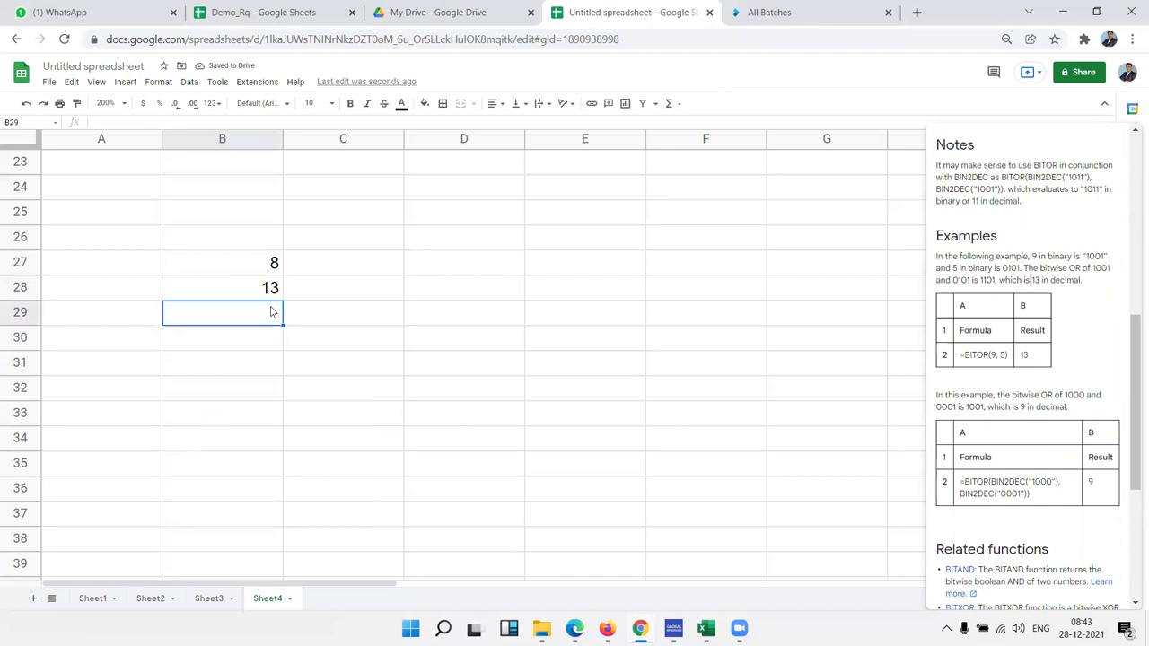
click(124, 340)
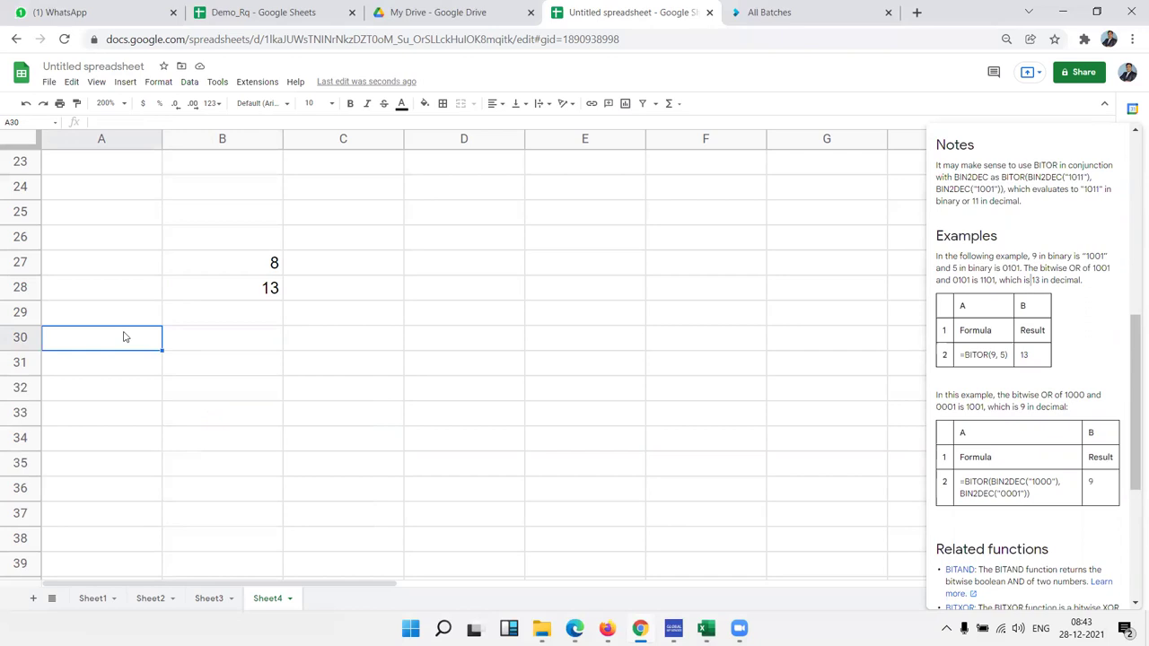
- Type Delhi in A30, Noida in B30 and St in C30
text(De)
text(lhi)
key(Return)
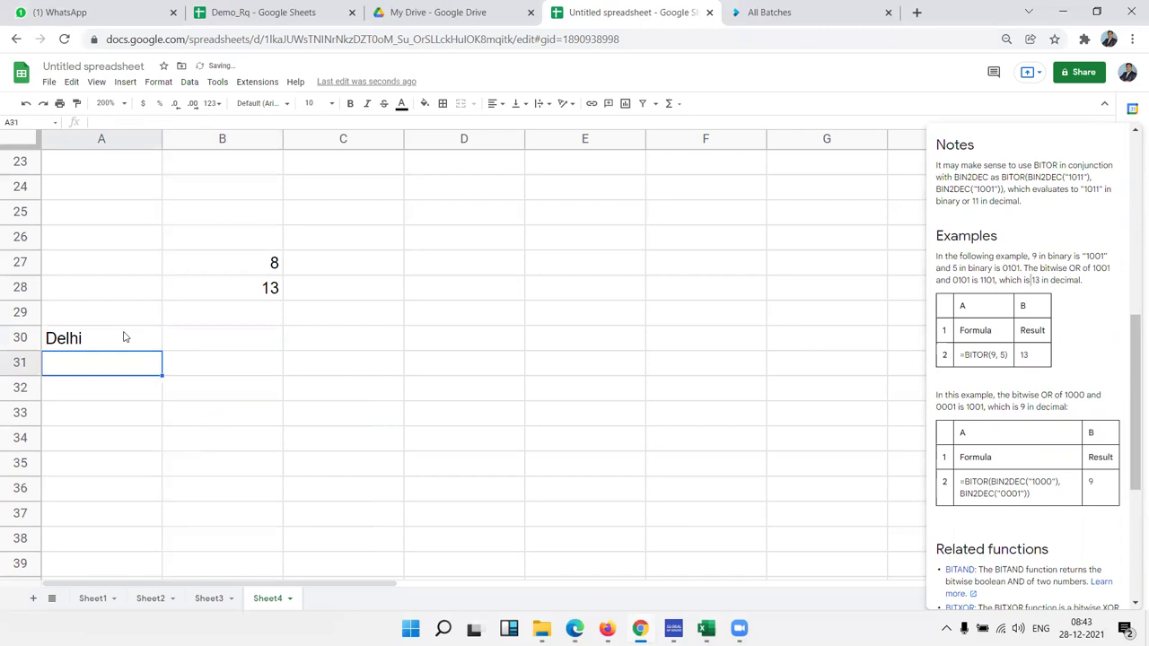
key(Up)
key(Right)
text(Noida)
key(Return)
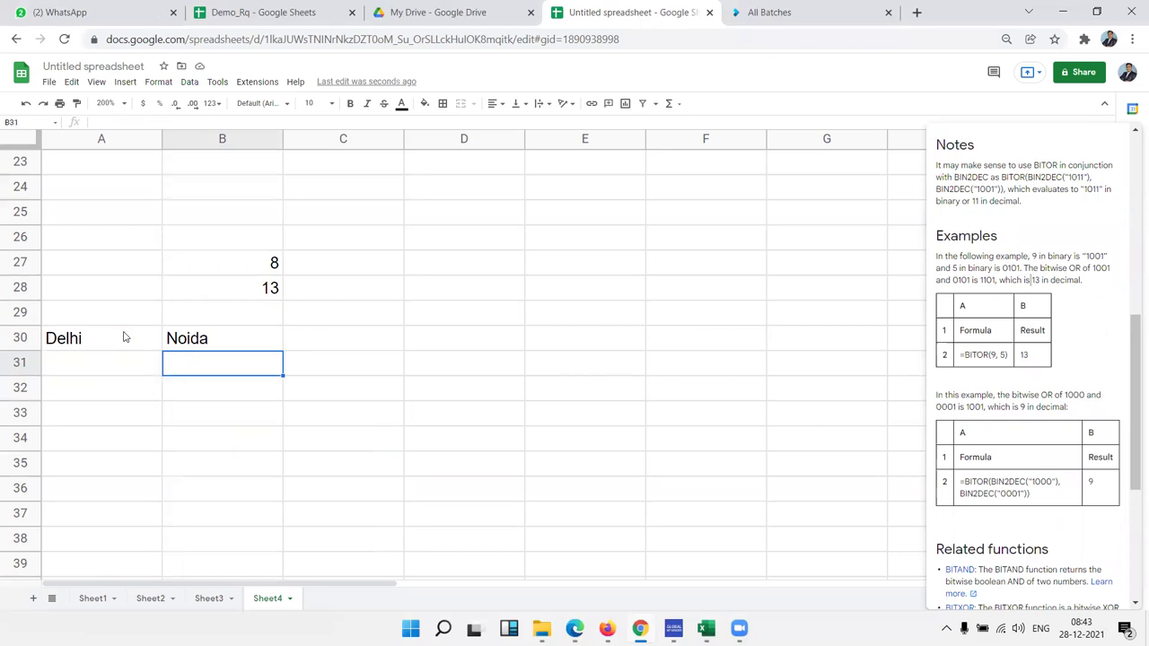
key(Right)
key(Up)
text(St)
key(Return)
key(Right)
- Enter =OR(A31="y",B31="y") in C31
text(=or)
key(Tab)
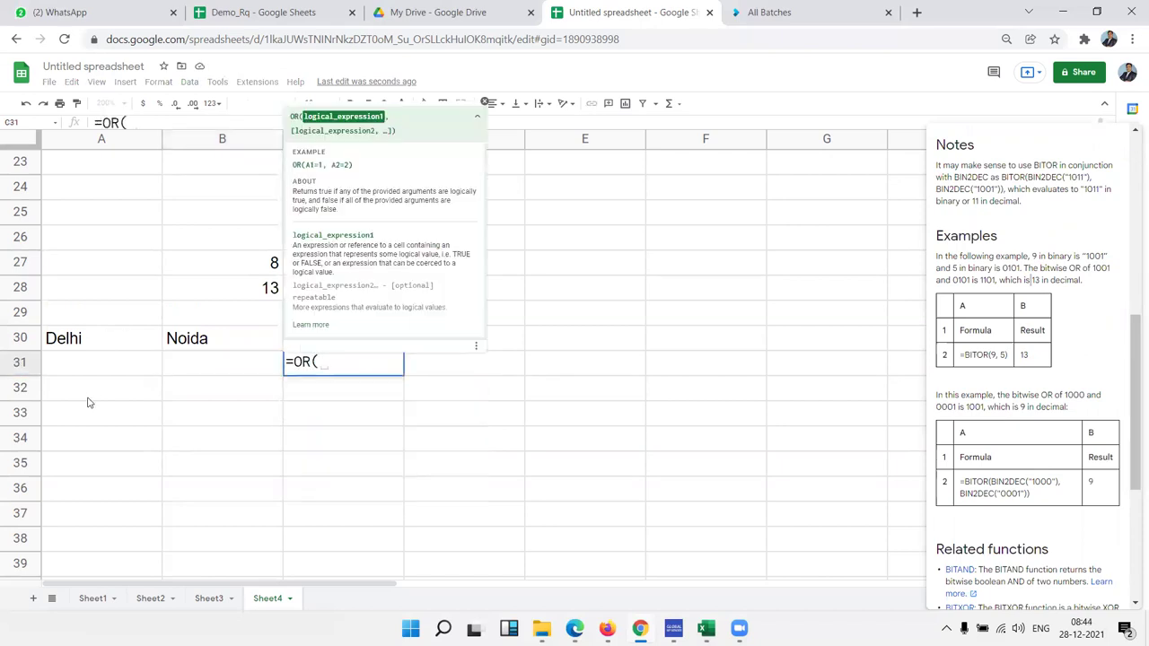
click(90, 365)
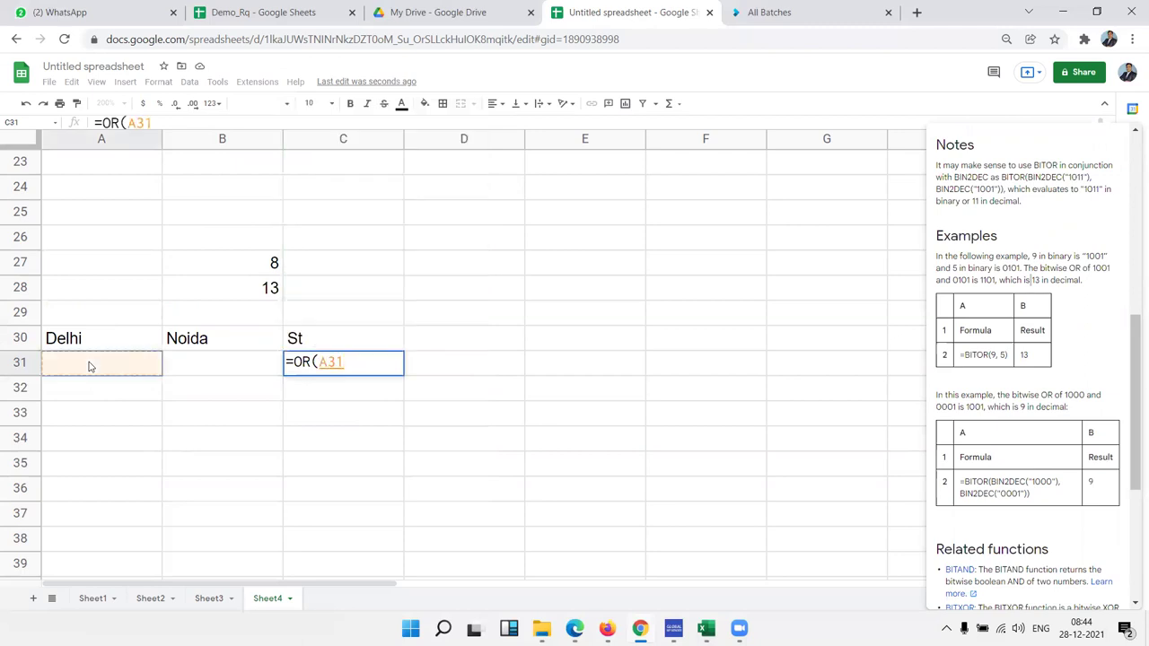
text(="y")
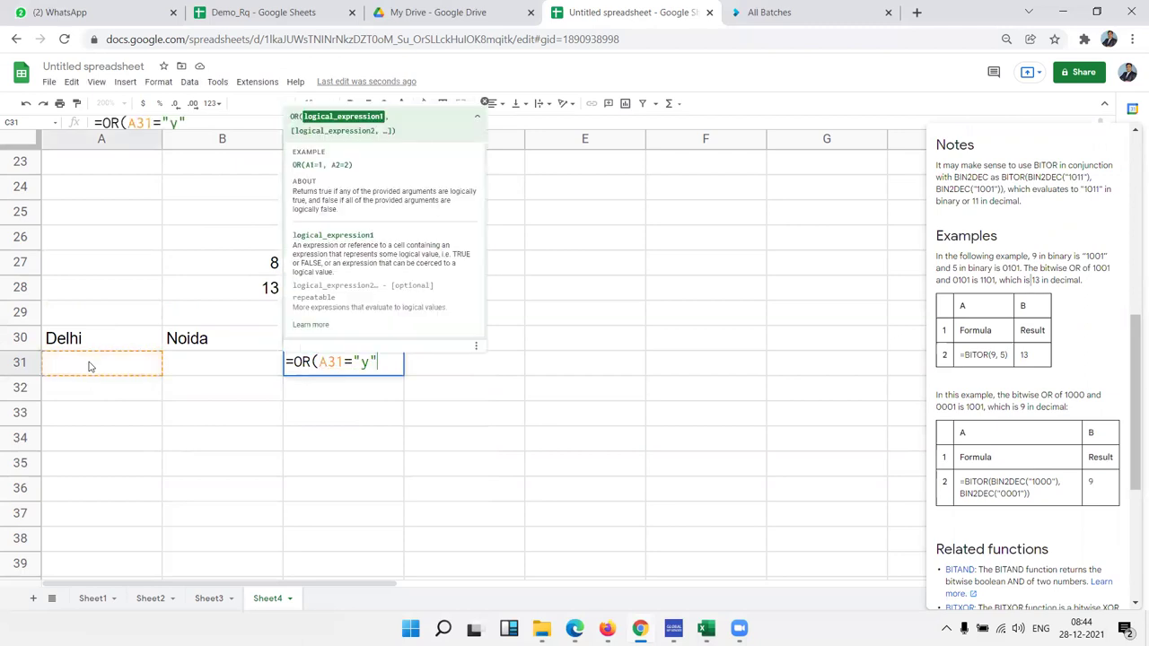
text(,)
click(189, 371)
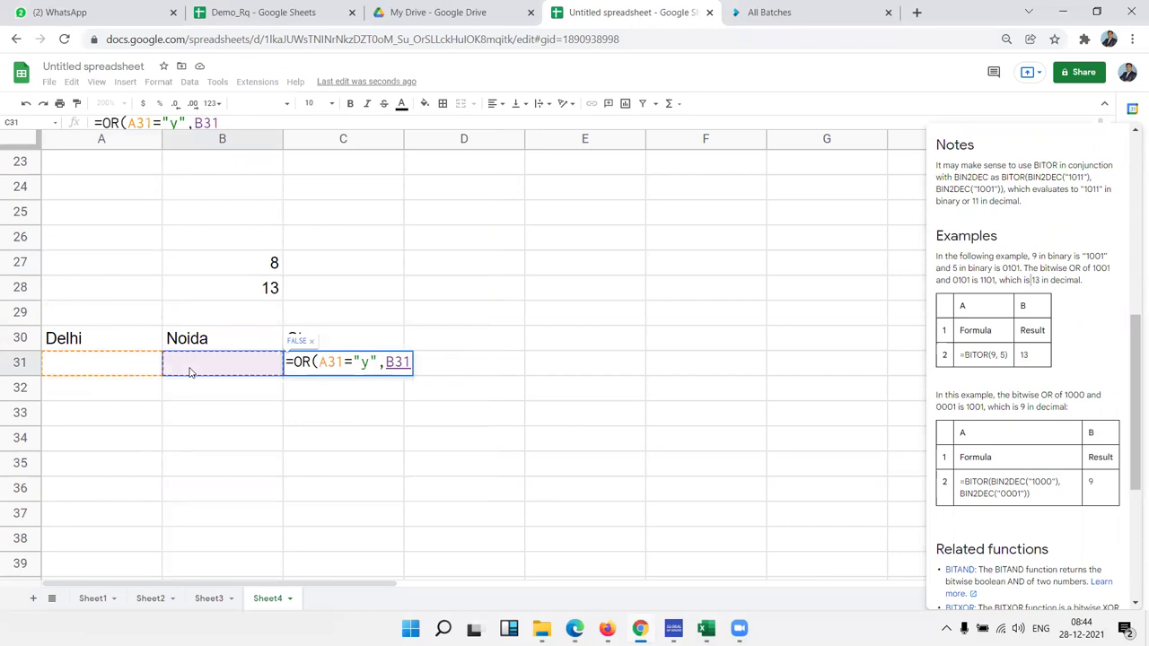
text(="y)
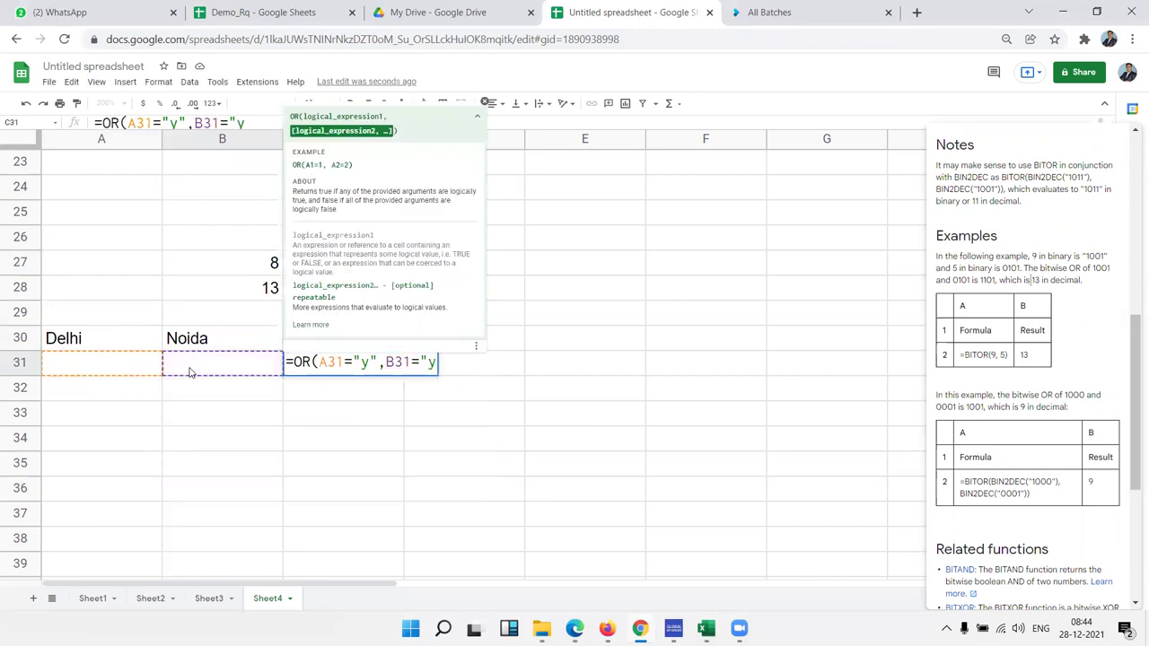
text("))
key(Return)
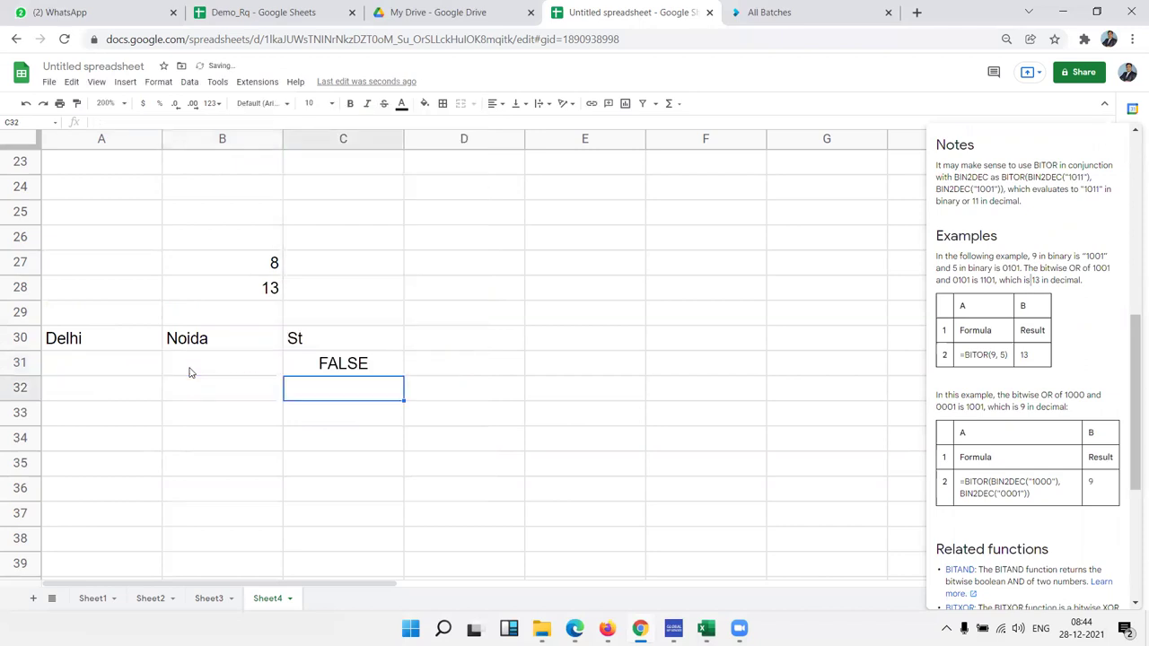
- Test with Y in B31 and A31, clear both, then leave Y only in A31
key(Up)
key(Left)
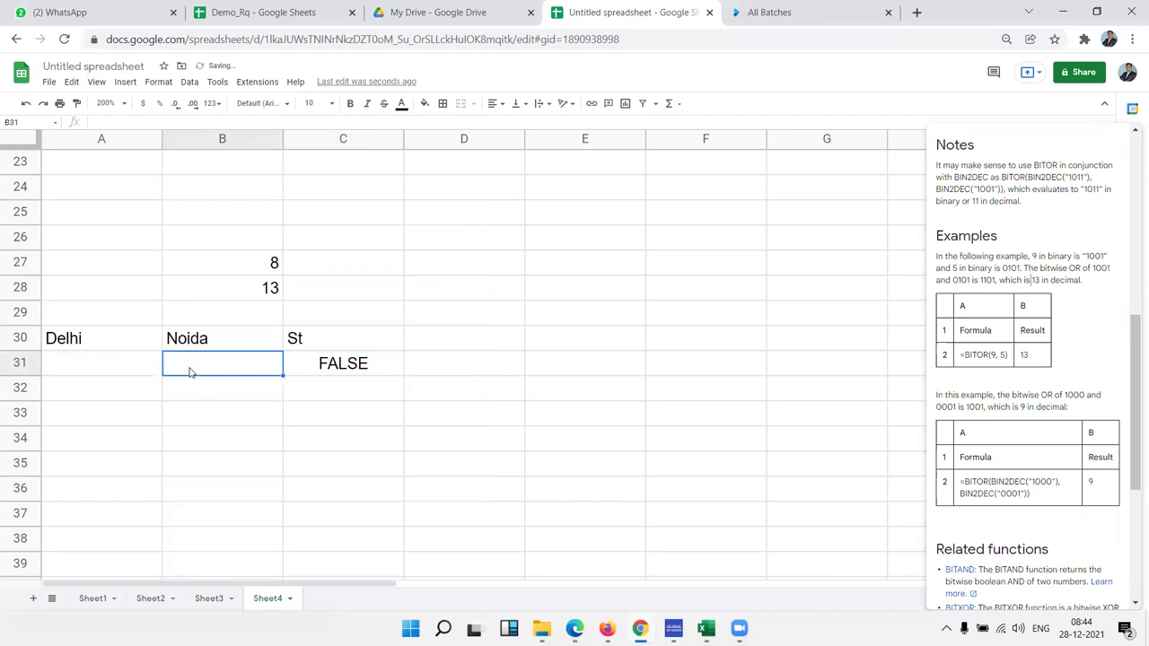
text(Y)
key(Return)
key(Up)
key(Left)
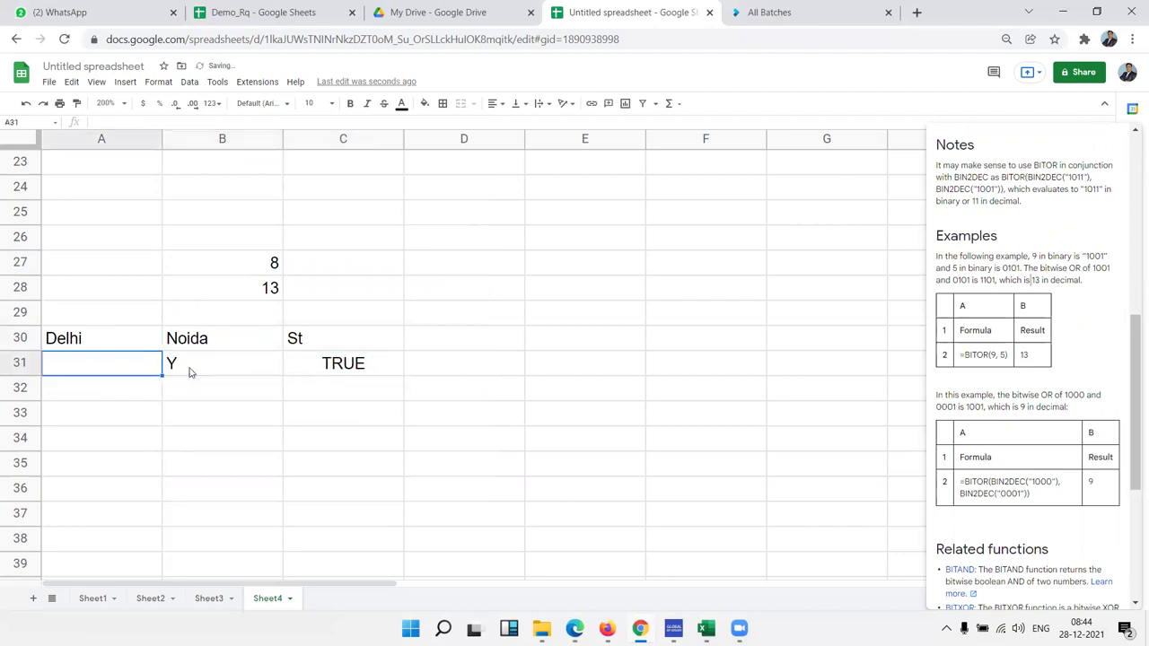
text(Y)
key(Return)
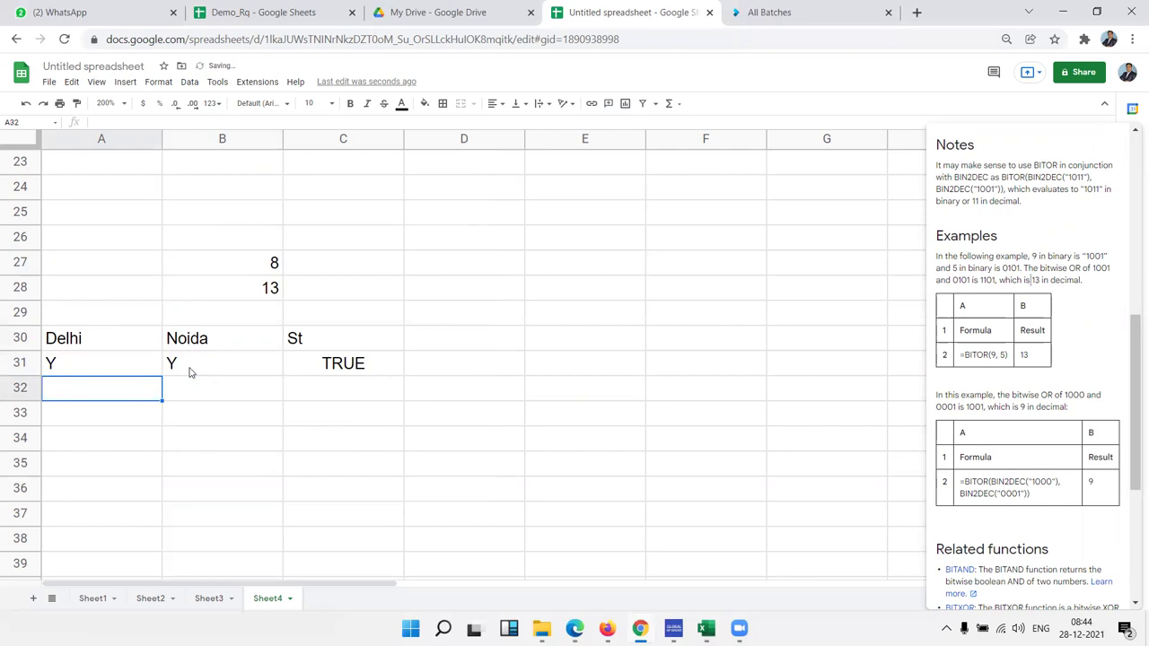
key(Up)
key(shift+Right)
key(Delete)
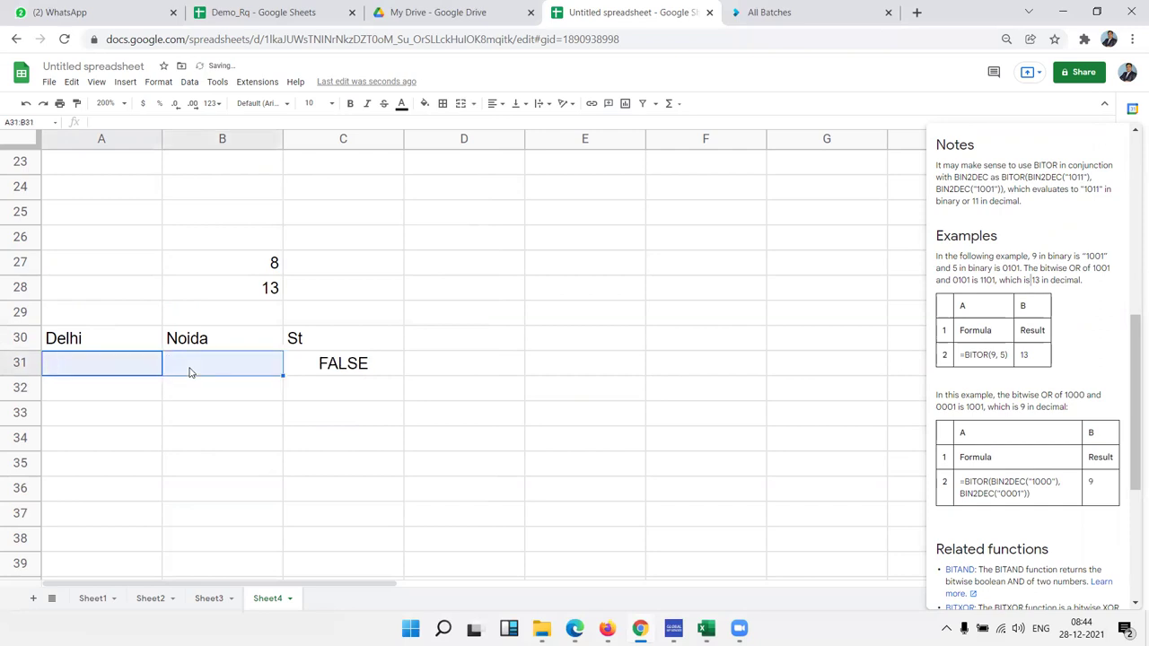
key(shift+Left)
text(Y)
key(Return)
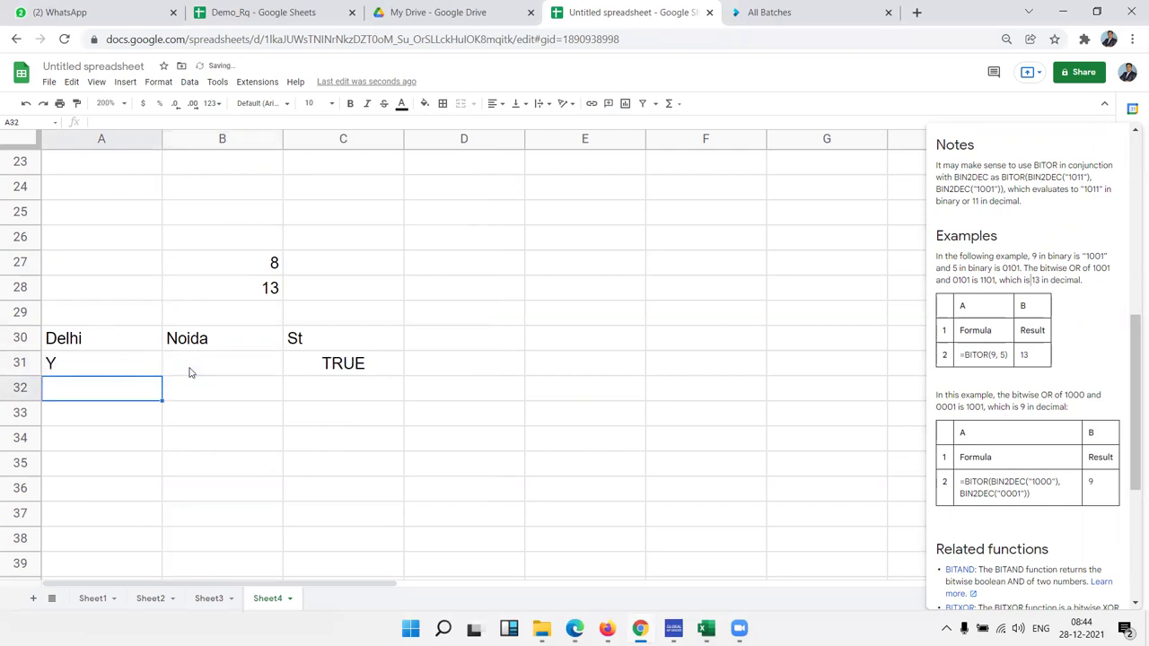
key(Right)
key(Right)
key(Up)
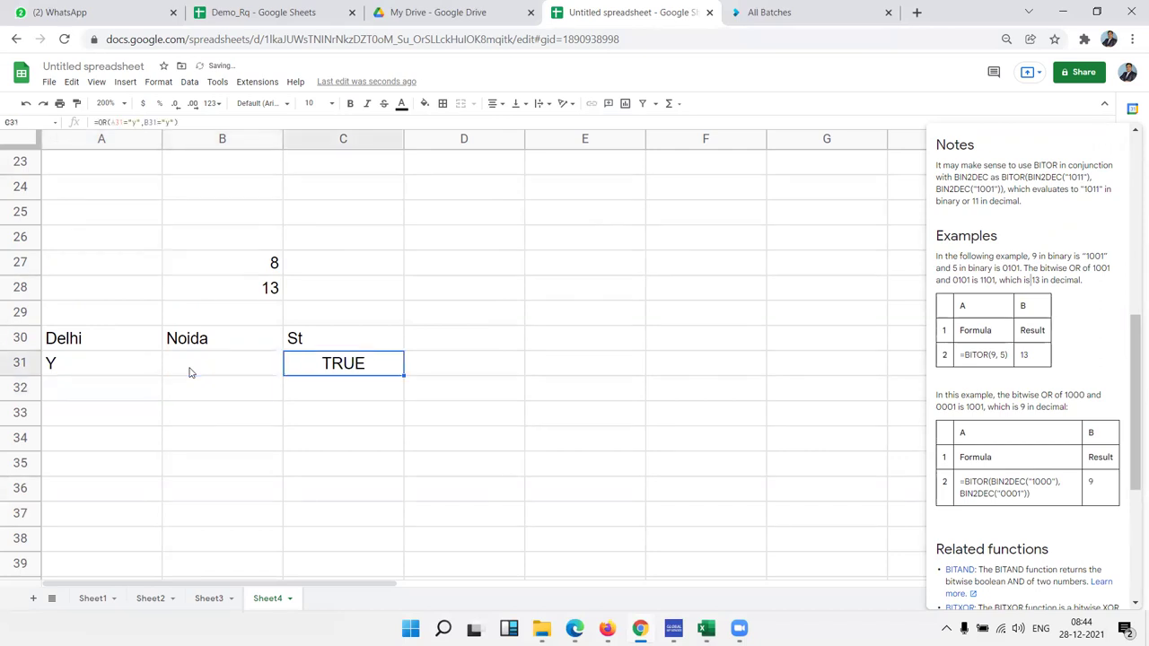
- Start a =BITXOR( formula in C32, then cancel it
key(Down)
text(=bit)
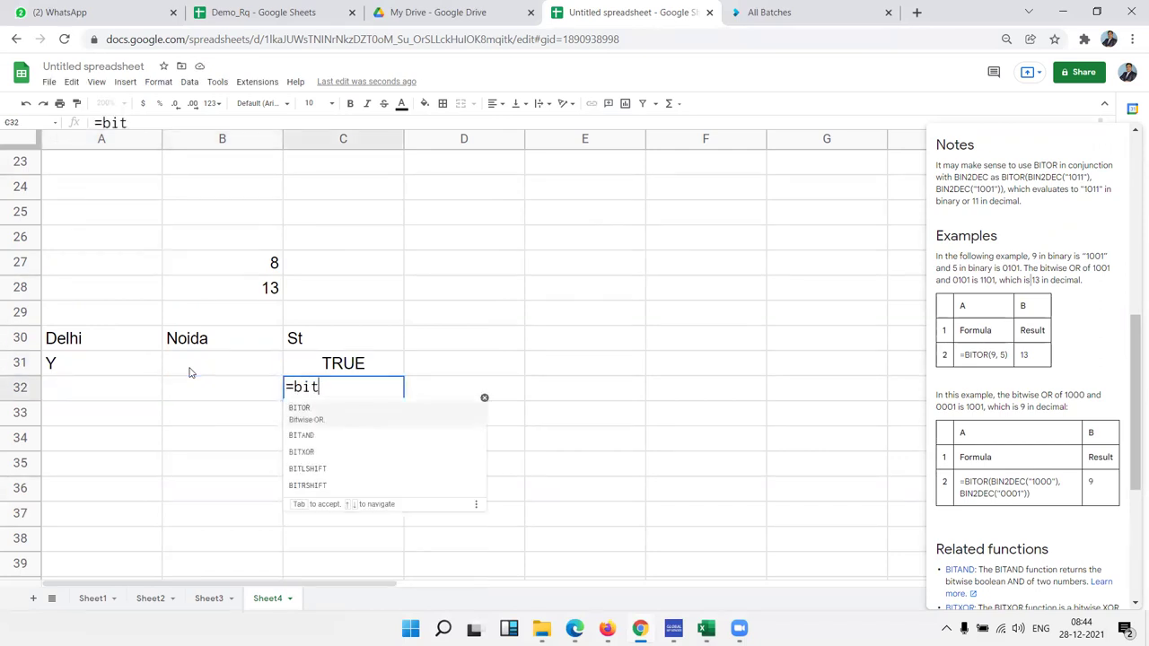
text(x)
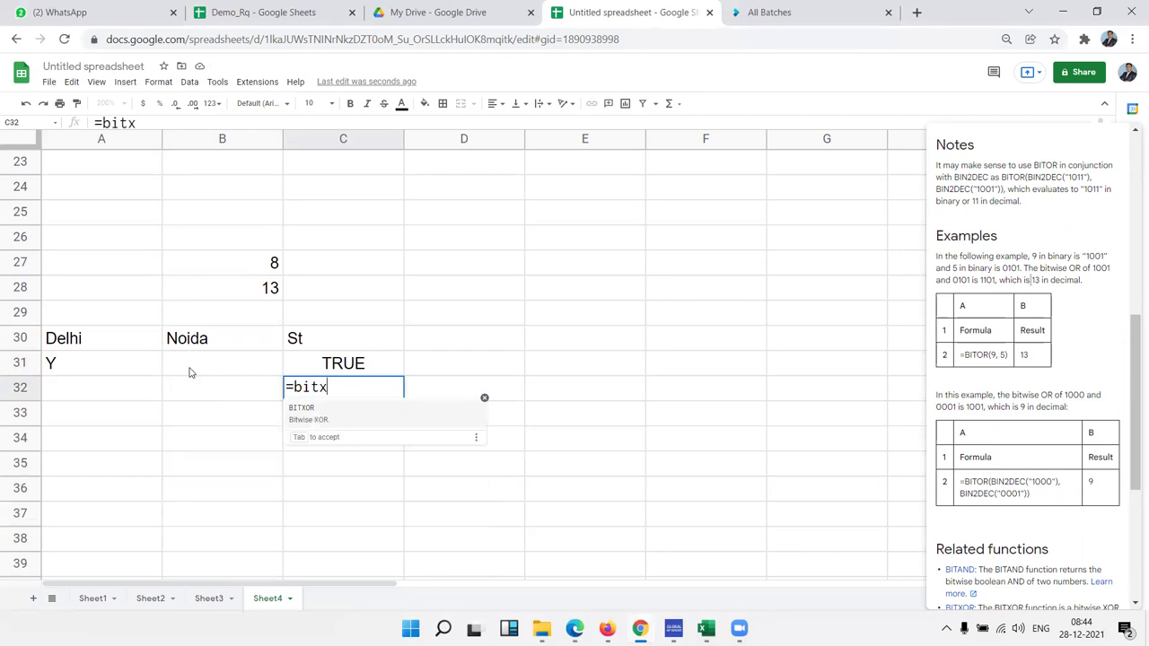
key(Tab)
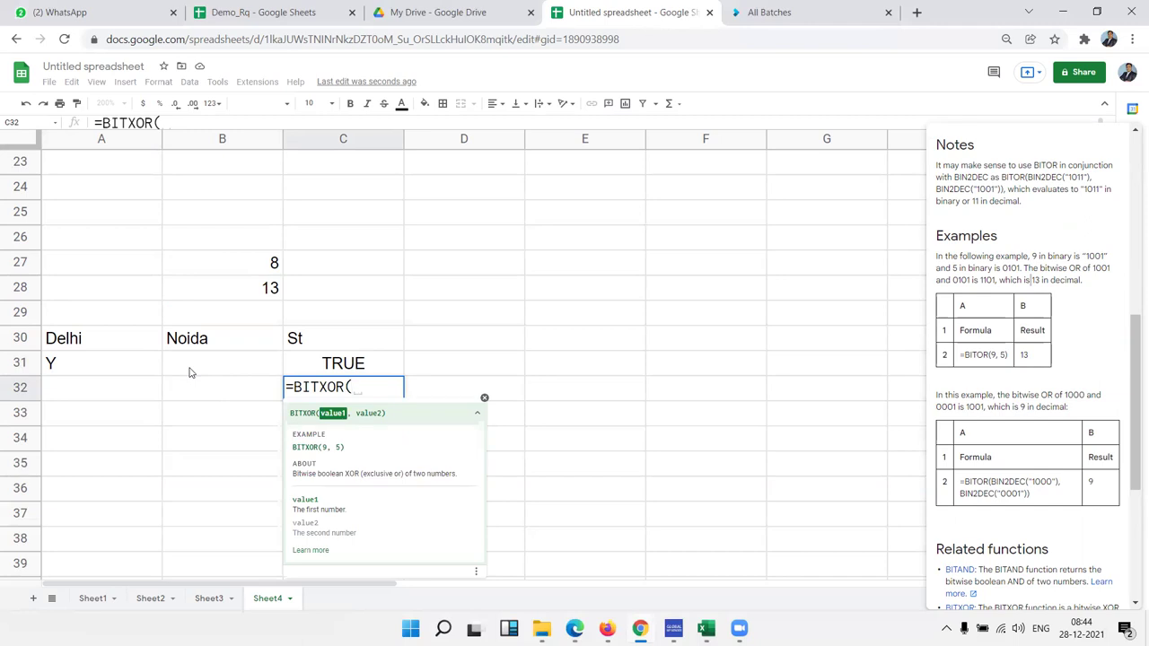
key(Escape)
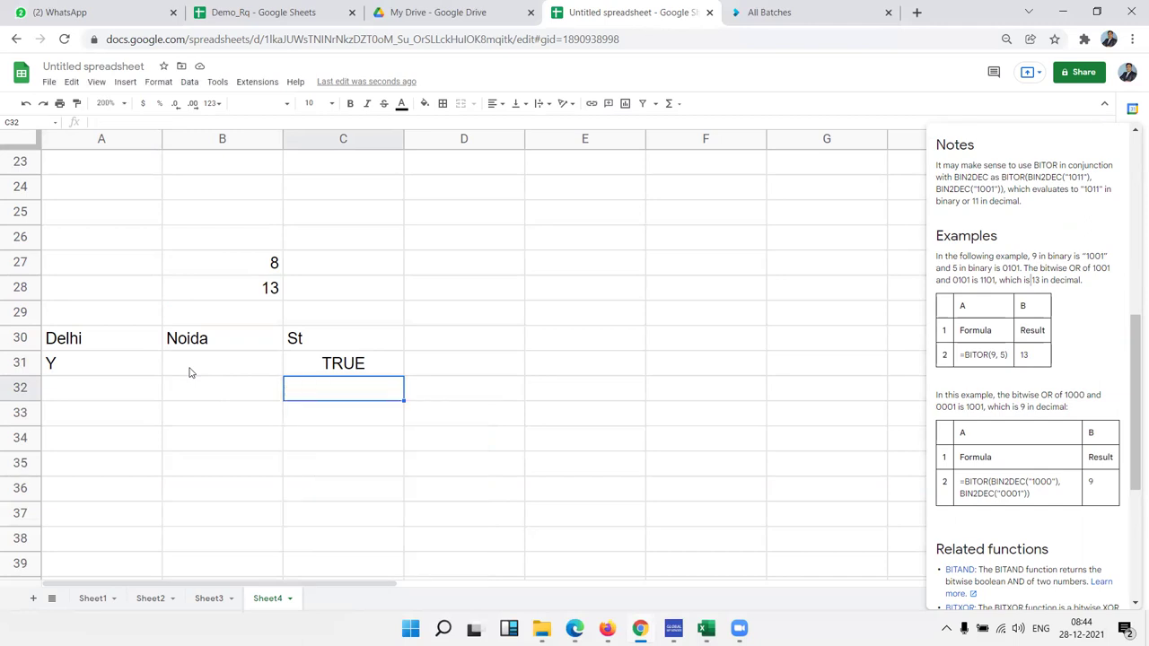
- Select D24 and bring up the Insert > Function > Logical list
click(419, 191)
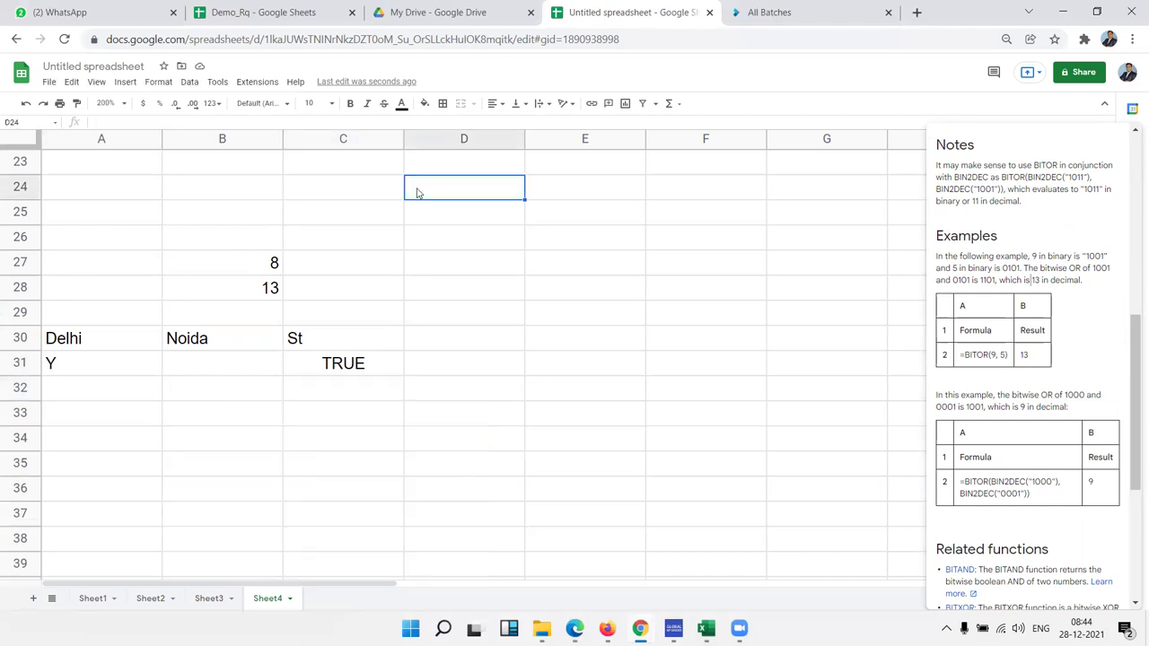
click(125, 82)
mouse_move(139, 277)
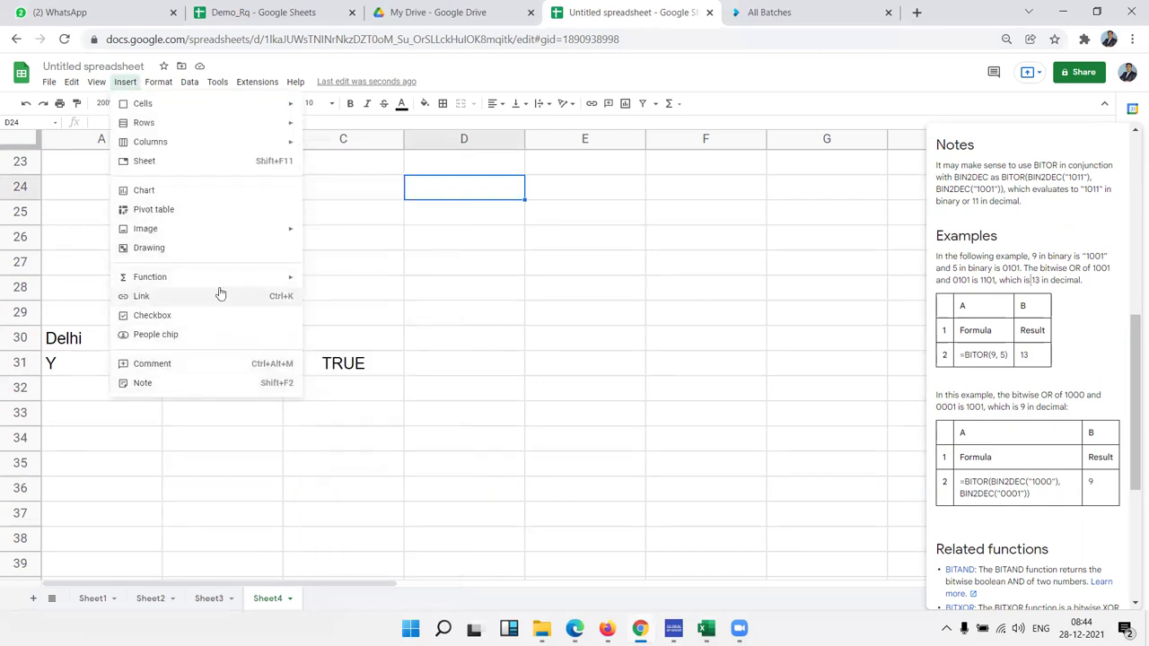
mouse_move(359, 435)
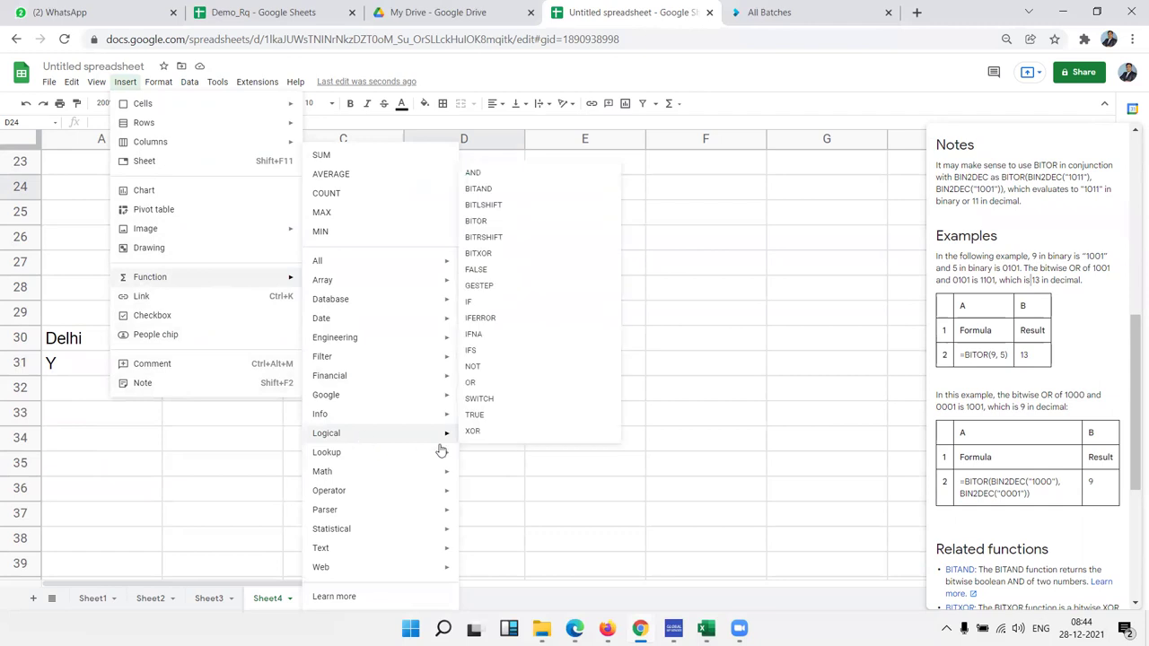
- Insert BITLSHIFT in D24 with 1500, trying shift amounts 0, 1, 3 and 4
click(527, 216)
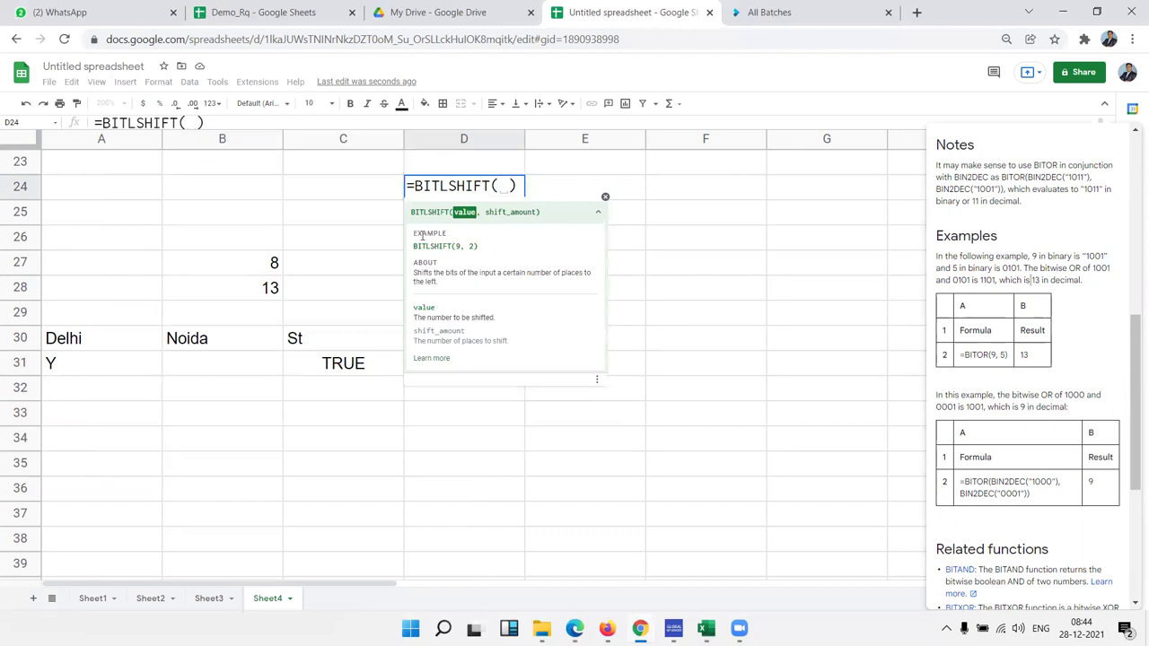
text(1500)
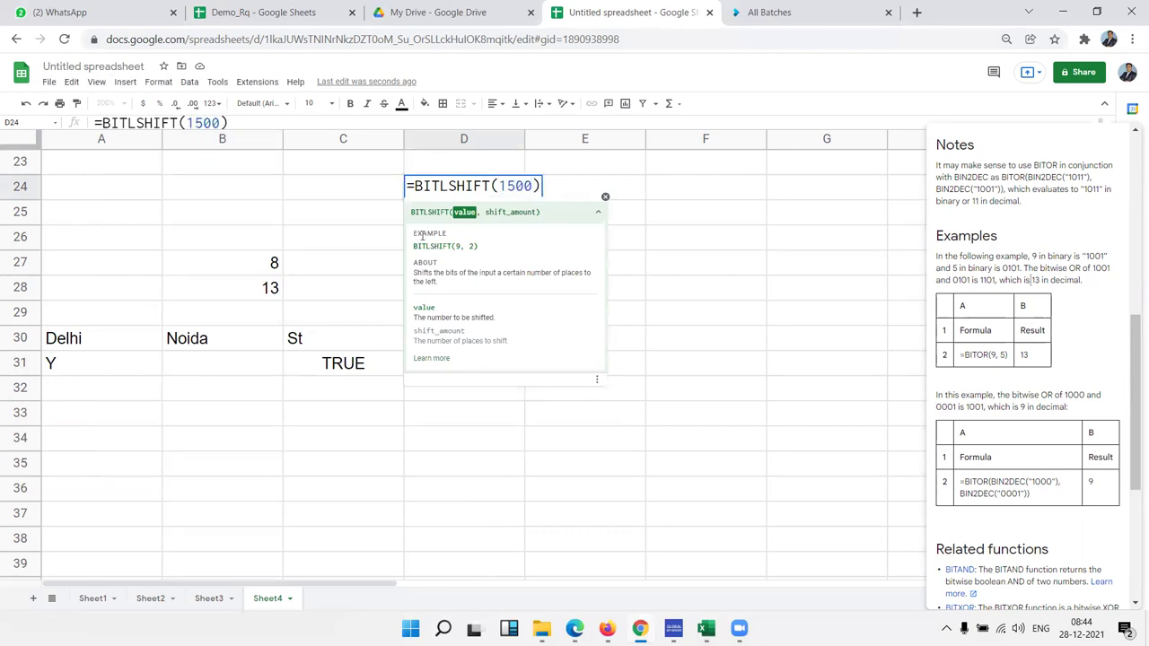
text(,0)
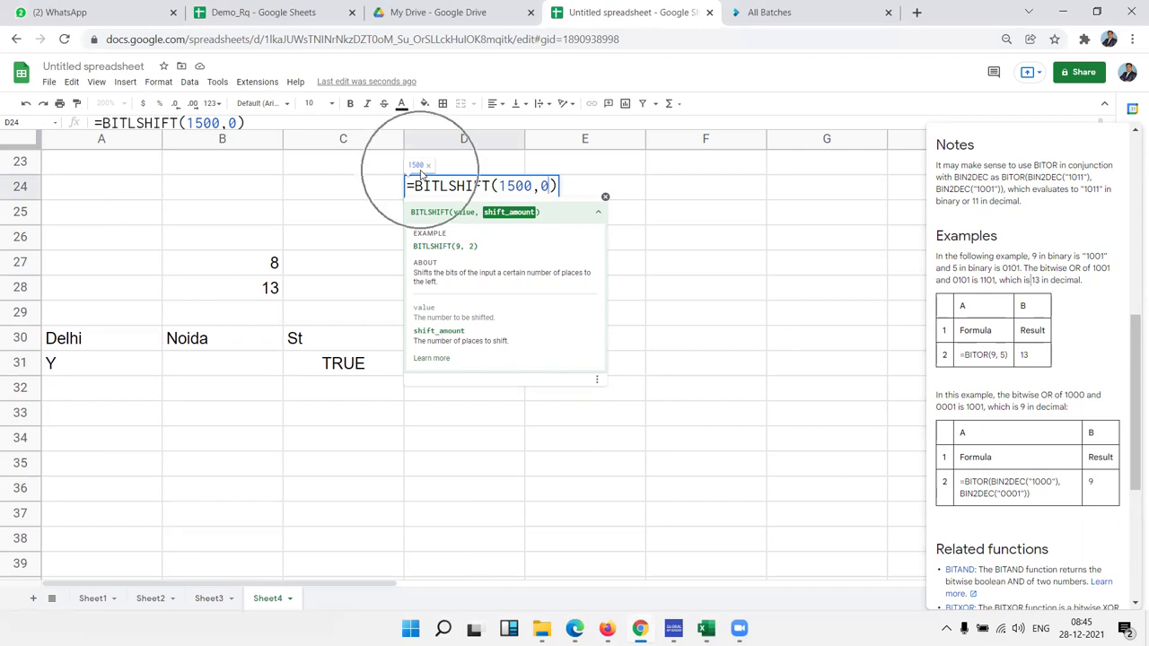
key(BackSpace)
text(1)
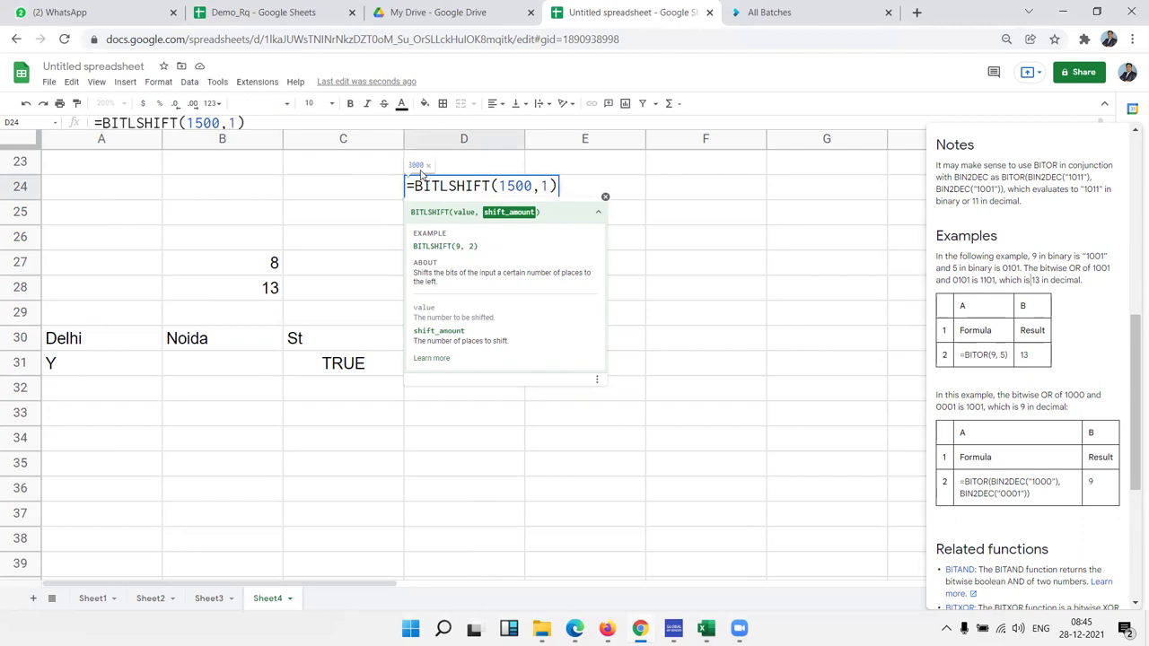
key(BackSpace)
text(3)
key(BackSpace)
text(4)
key(Escape)
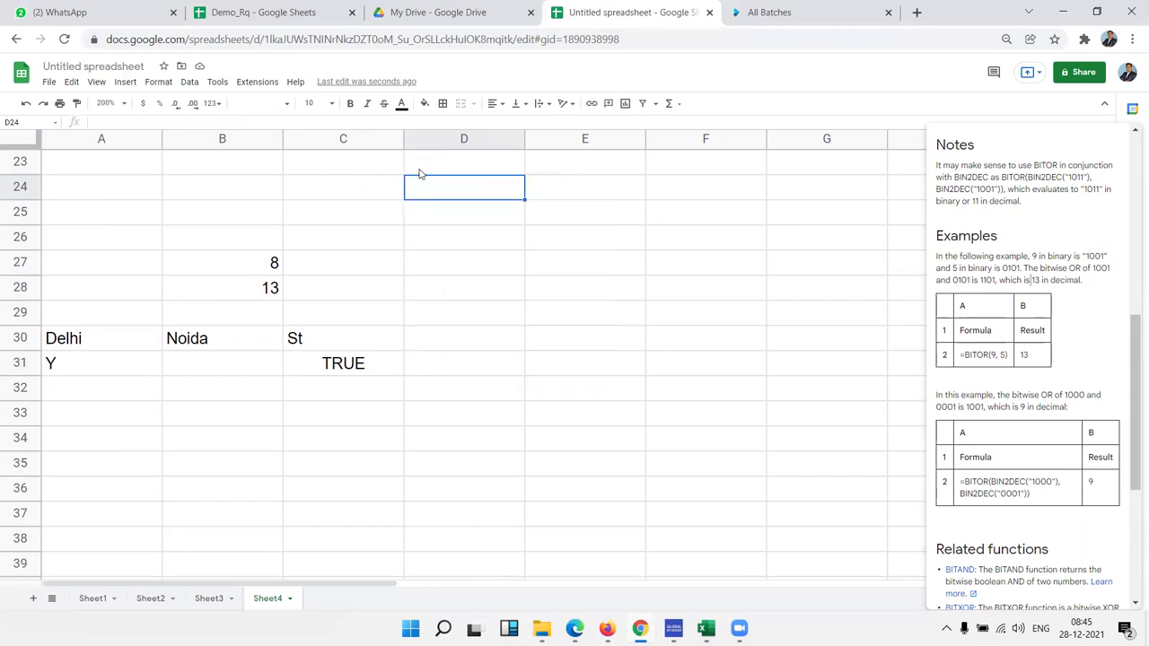
text(=bi)
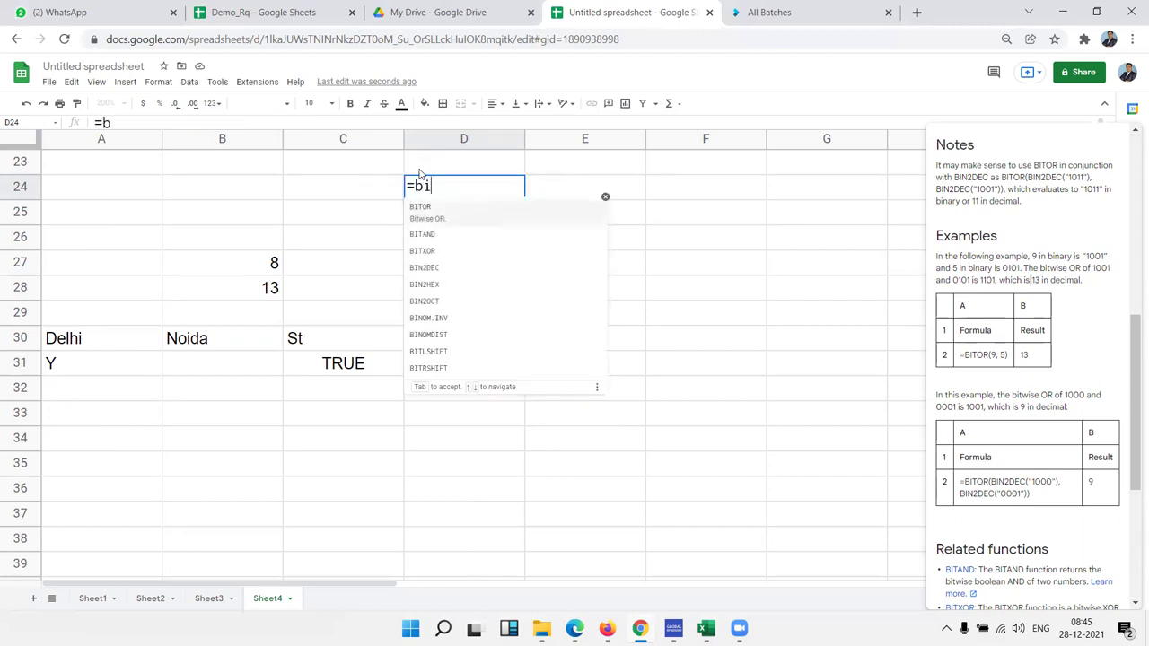
text(tr)
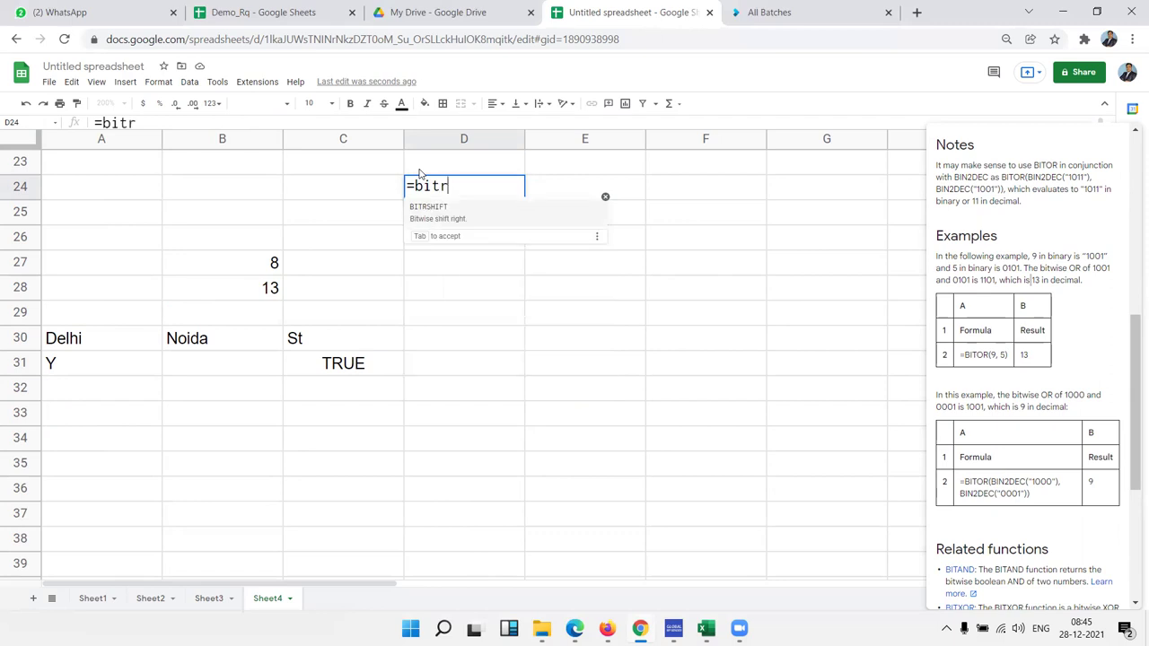
click(453, 211)
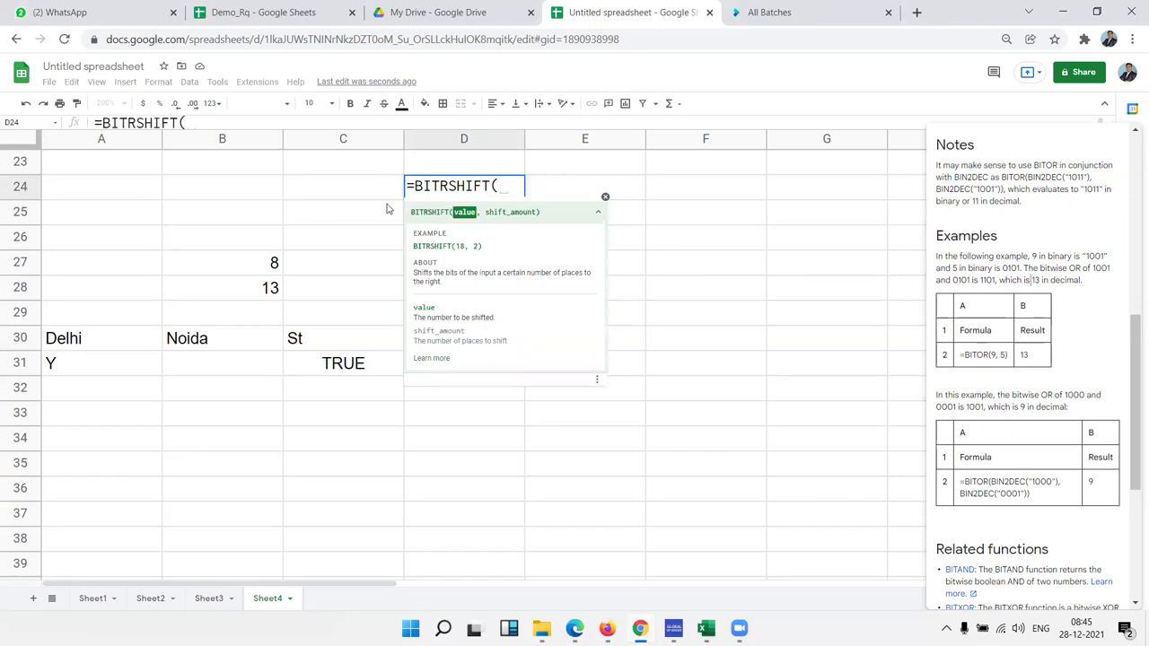
text(10)
text(,0)
key(BackSpace)
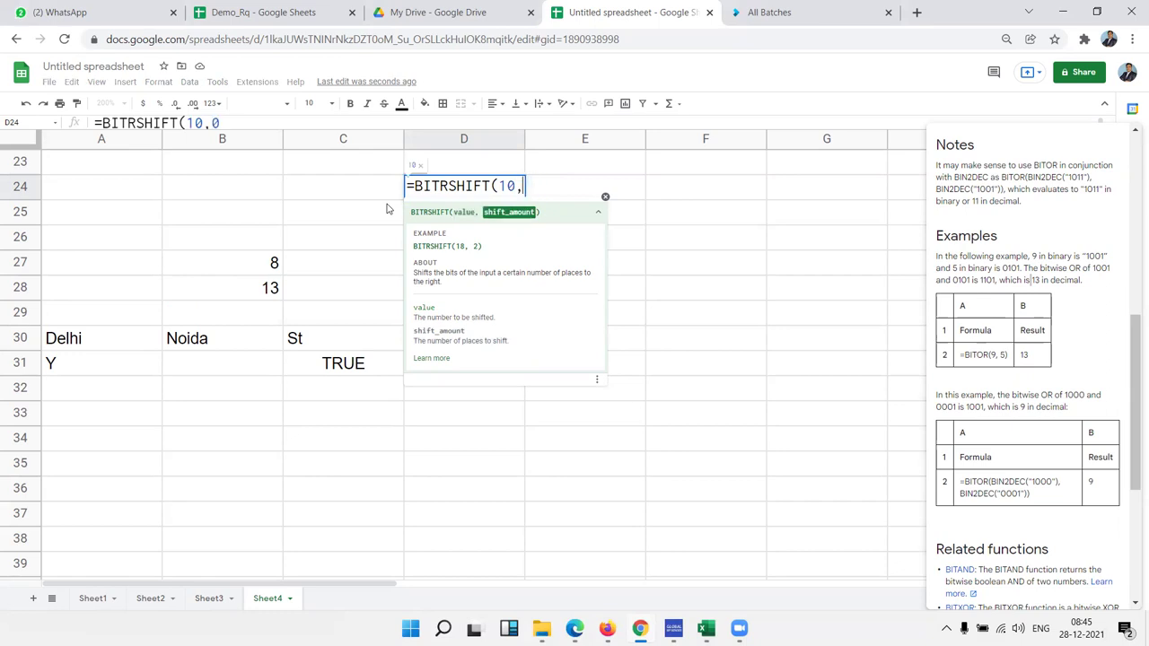
text(1)
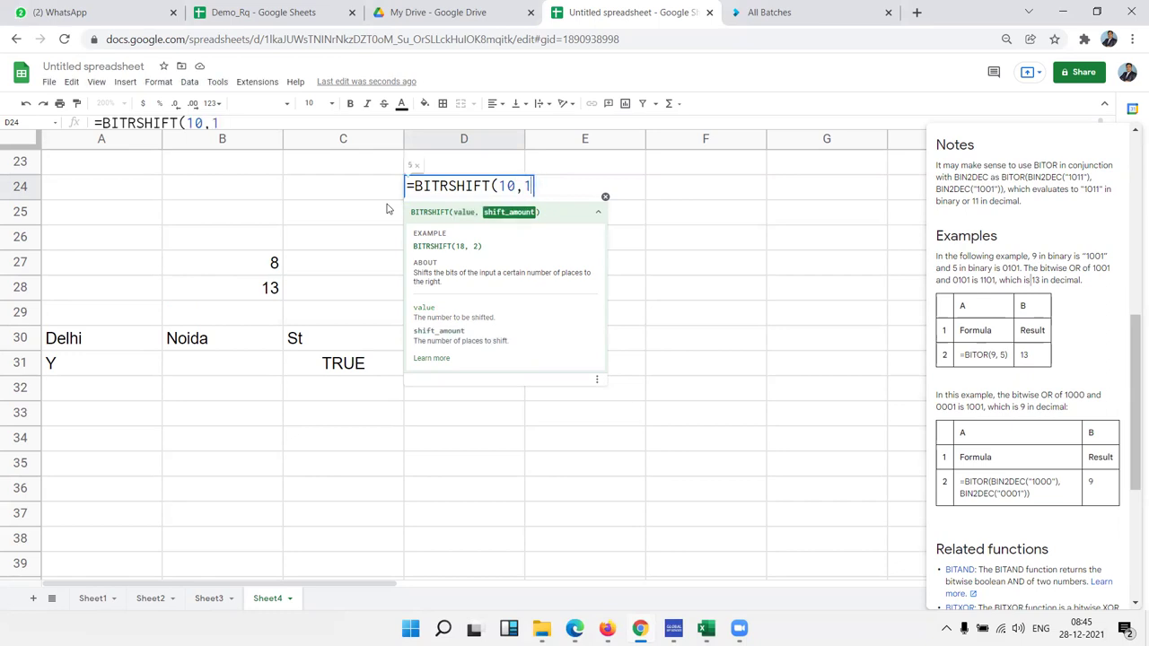
key(BackSpace)
text(2)
key(Escape)
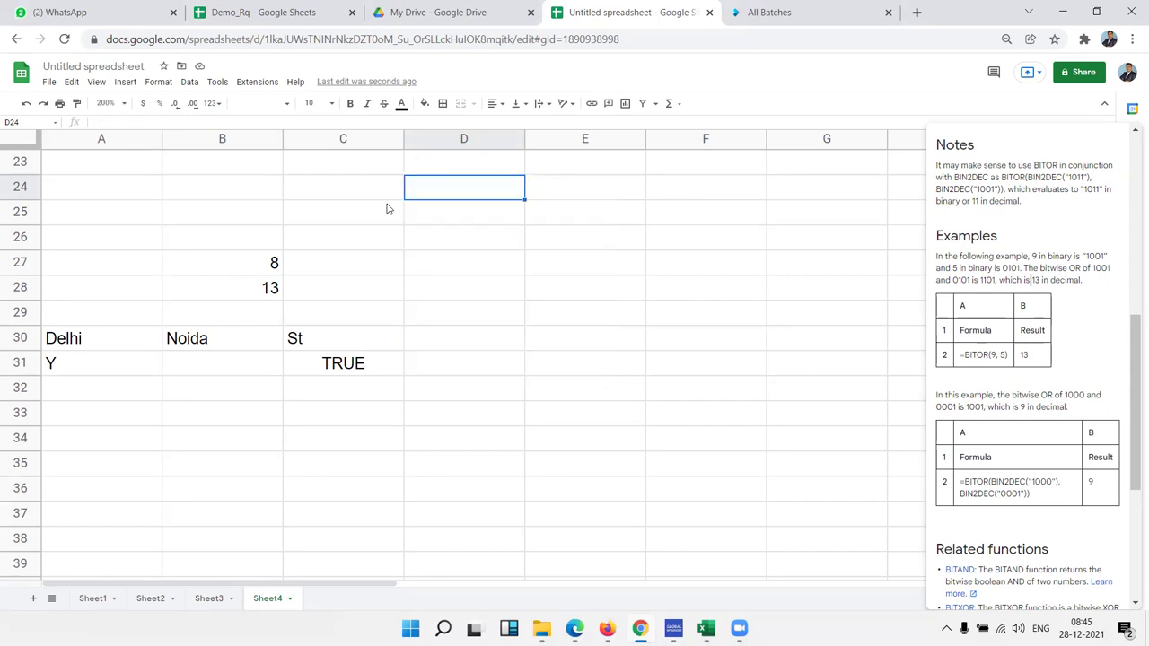
- Insert =GESTEP( into D24 from the Logical functions list
click(123, 83)
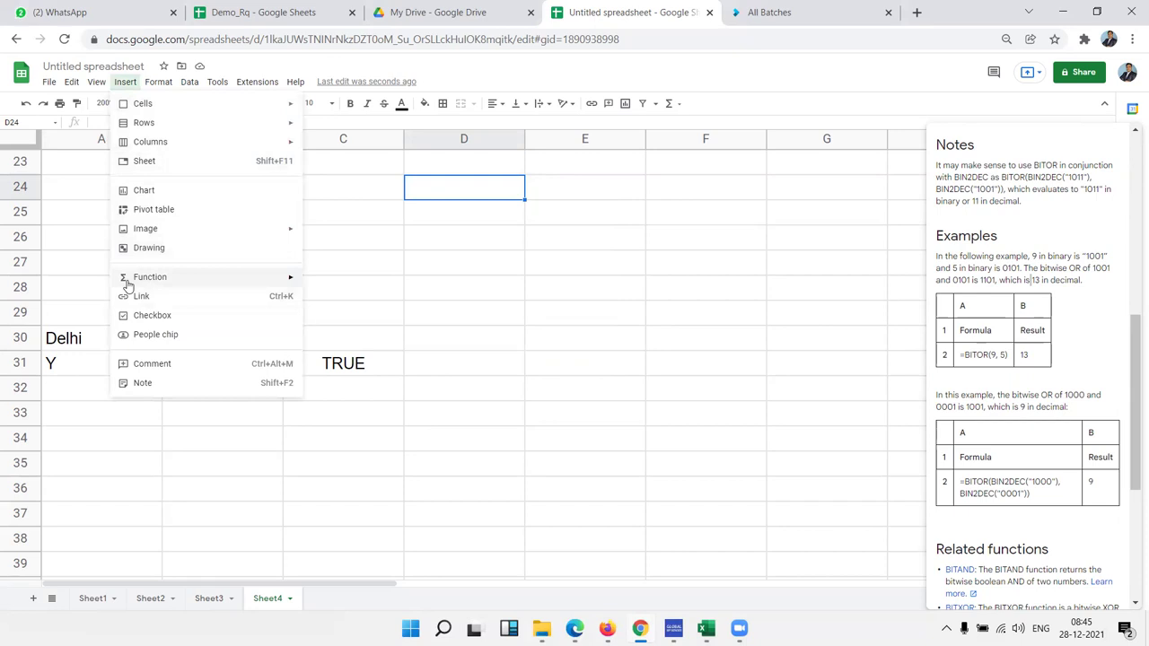
mouse_move(135, 278)
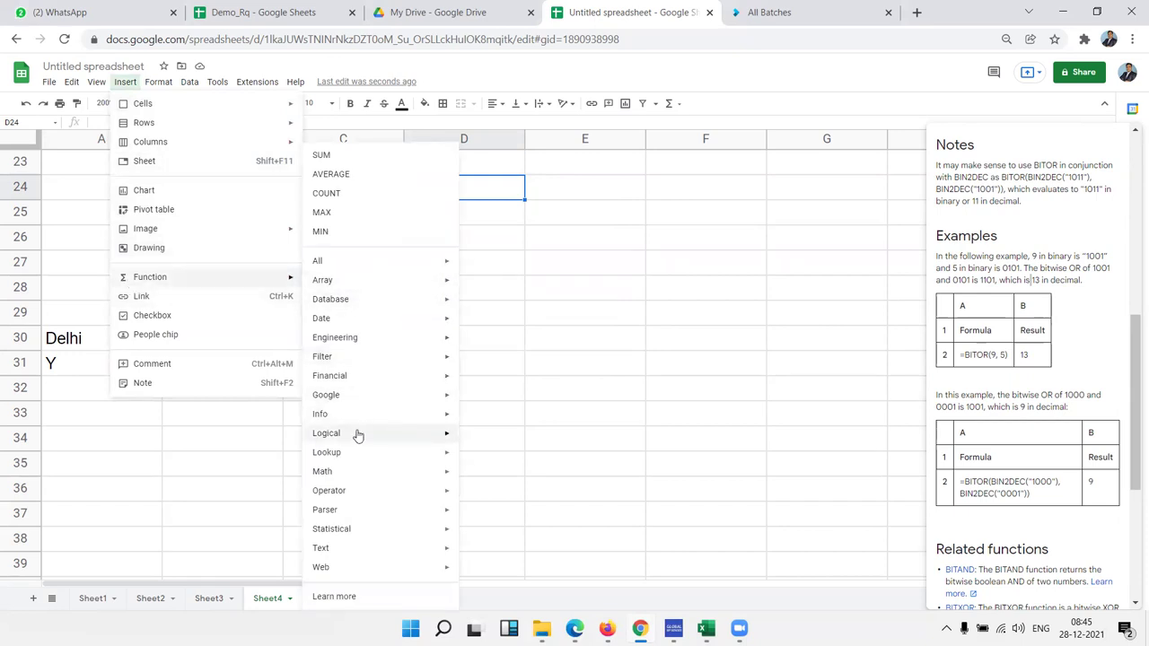
mouse_move(427, 440)
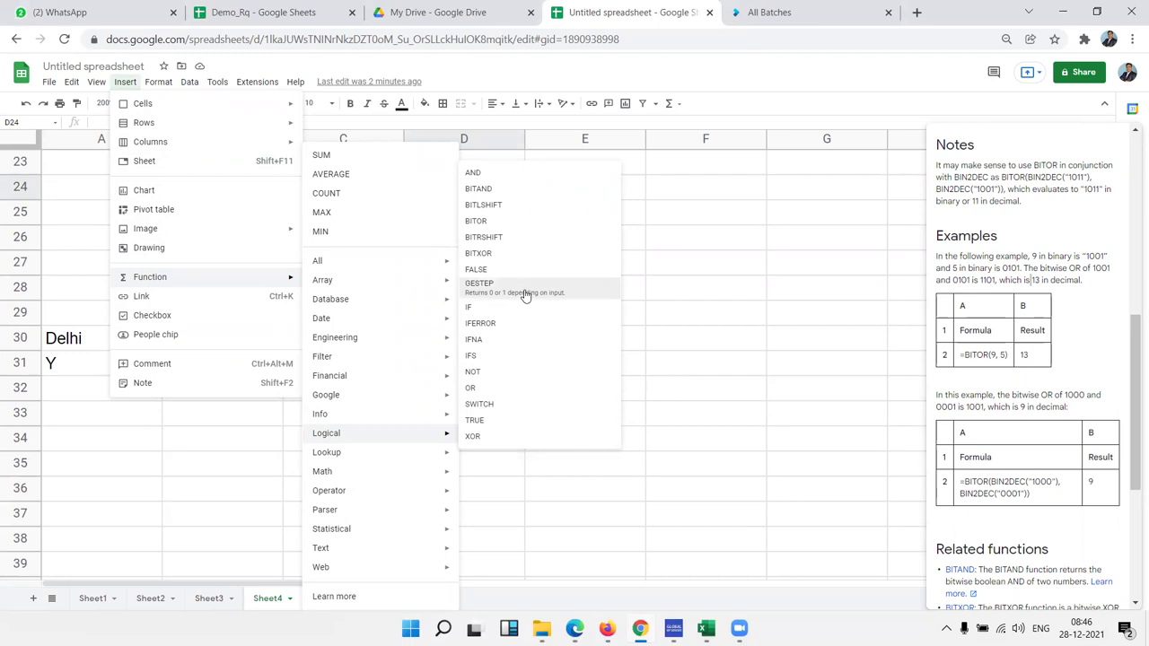
click(526, 296)
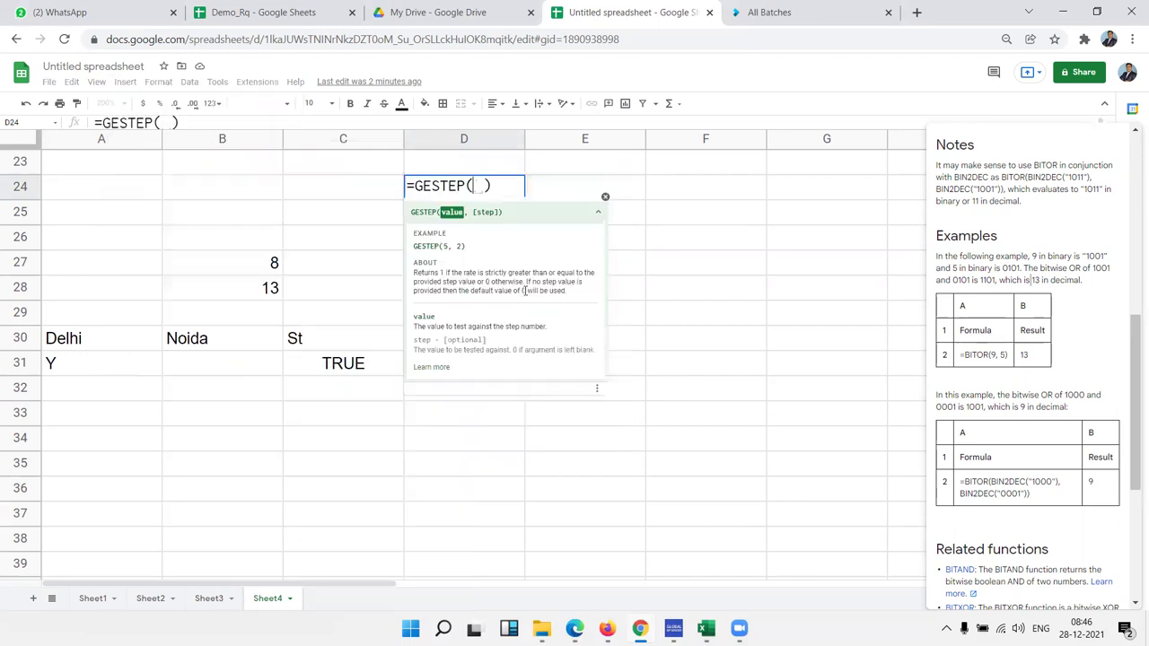
- Read the full GESTEP help page and its sample formulas, then close it
click(429, 367)
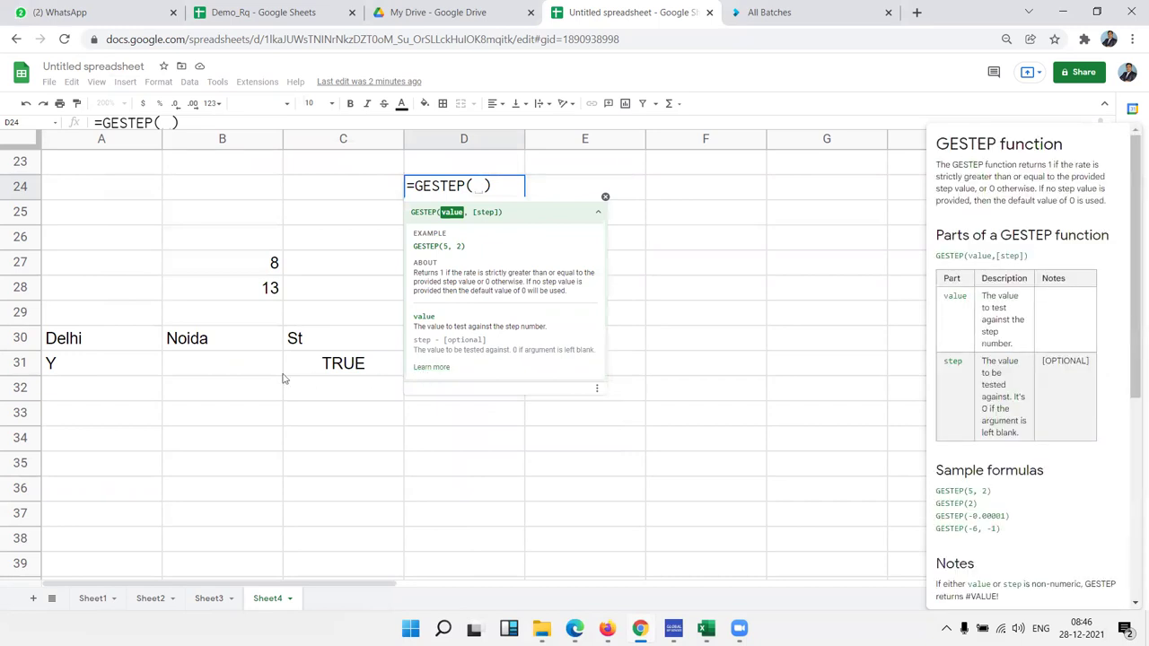
scroll(1087, 429, down, 3)
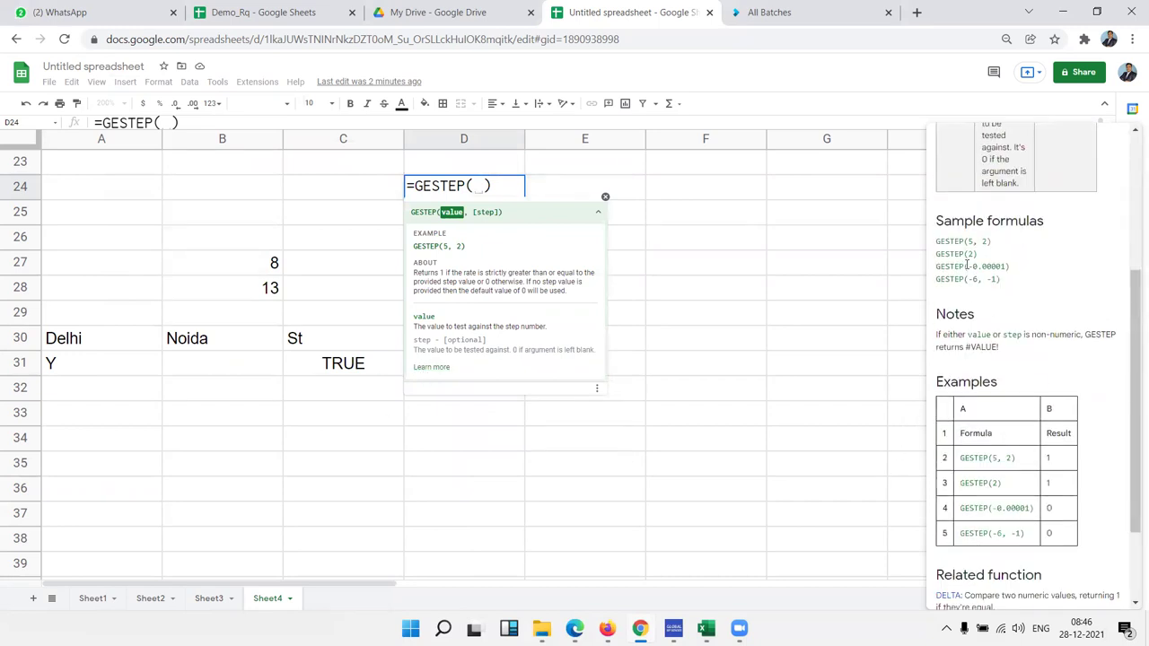
drag(971, 240, 994, 244)
click(1056, 462)
scroll(960, 310, up, 3)
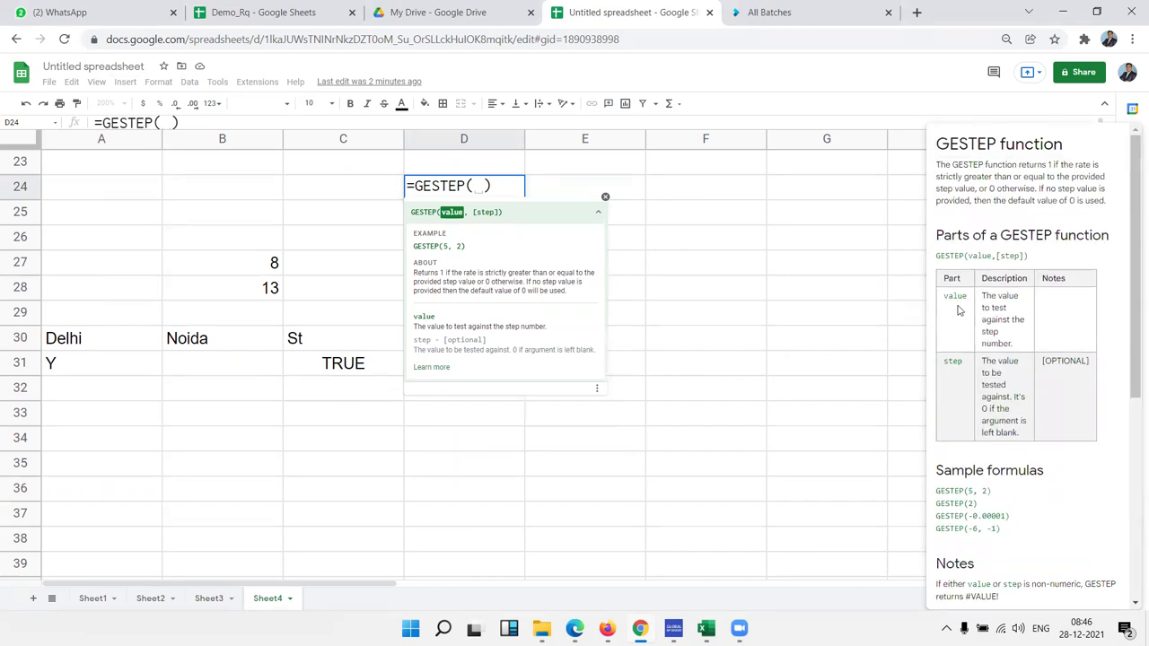
click(605, 197)
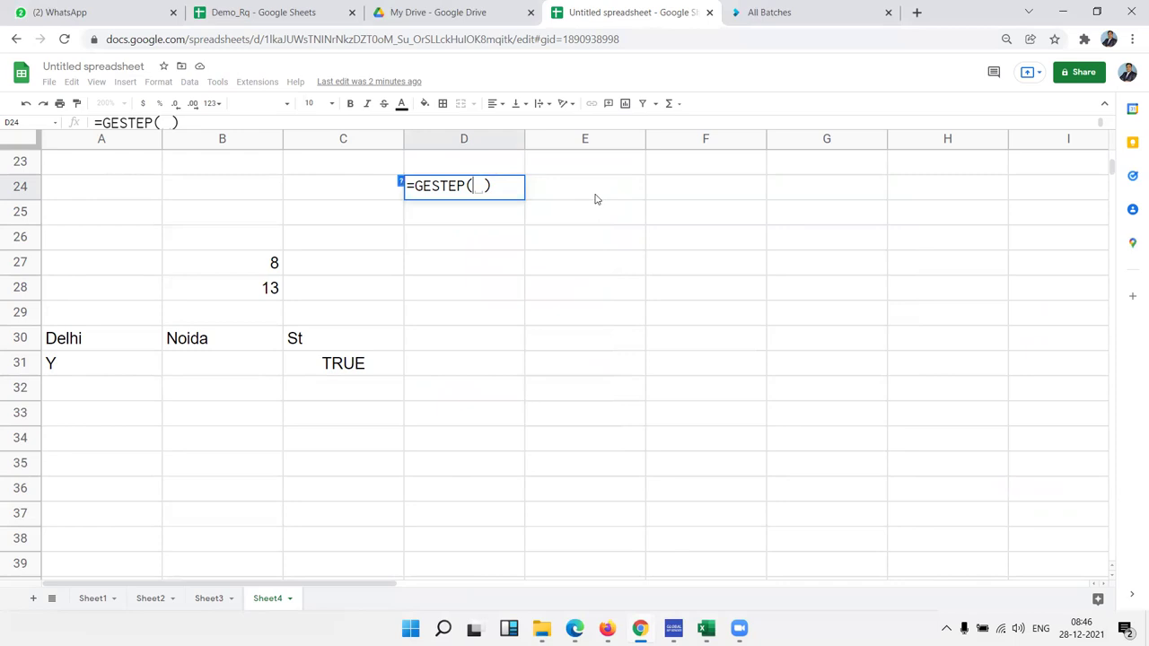
- Cancel the unfinished GESTEP formula in D24 and inspect the grading formulas in B15–B17
key(Escape)
click(422, 269)
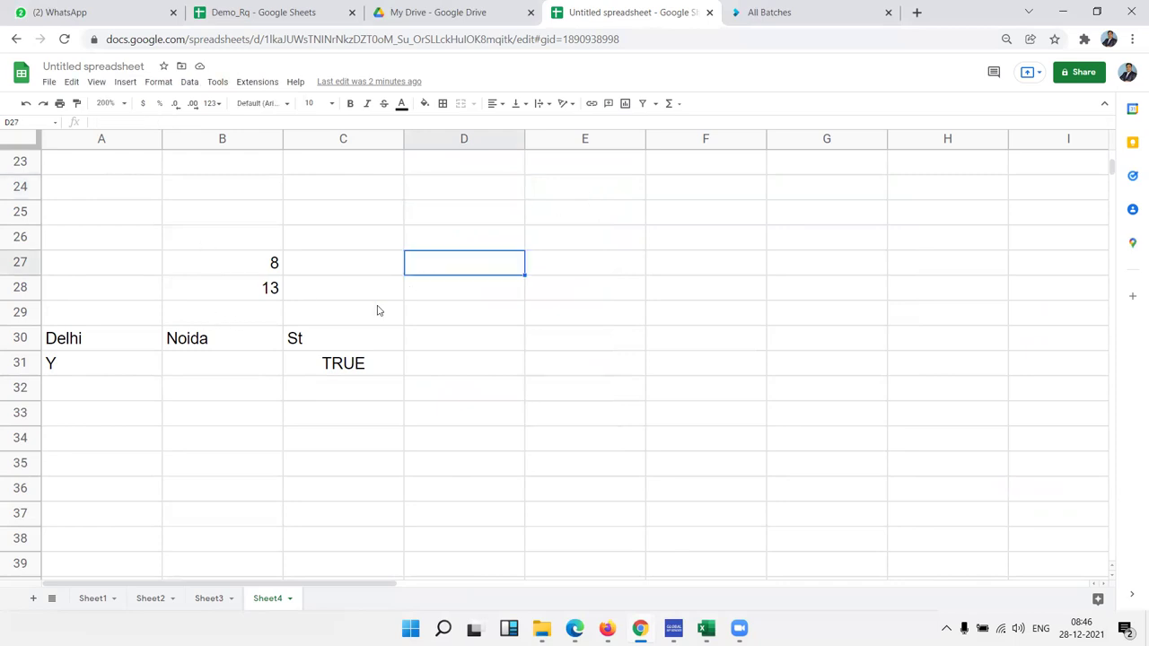
scroll(339, 347, up, 5)
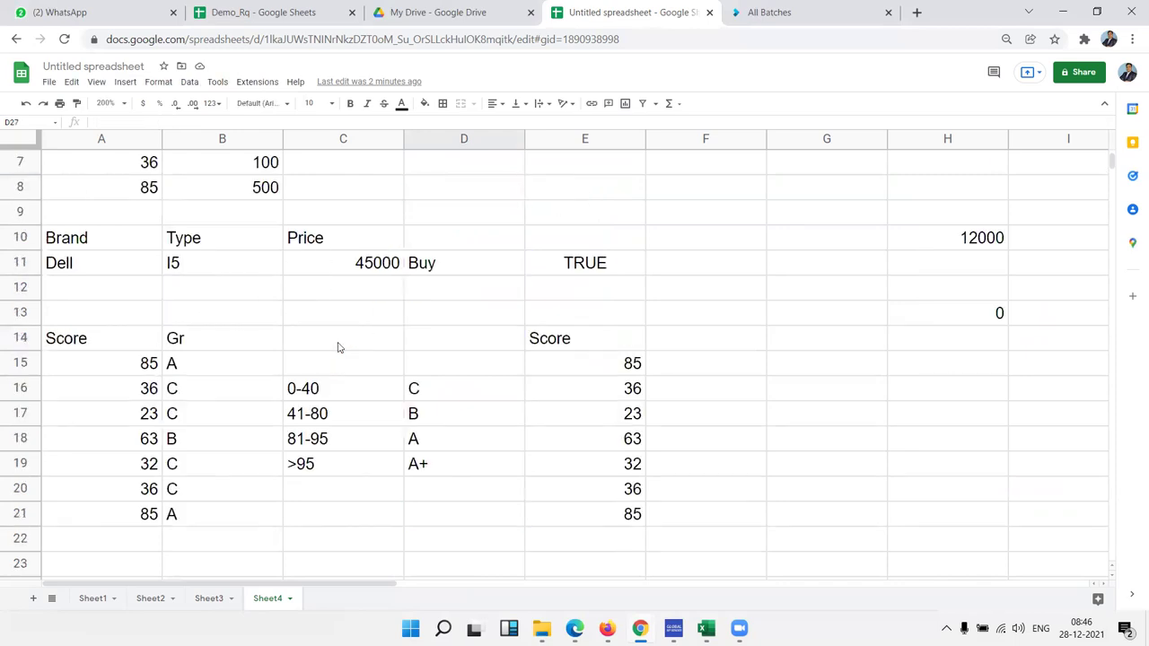
click(205, 371)
click(198, 393)
click(196, 422)
- Review B15's nested IF grading formula and leave it unchanged
click(195, 370)
double_click(195, 370)
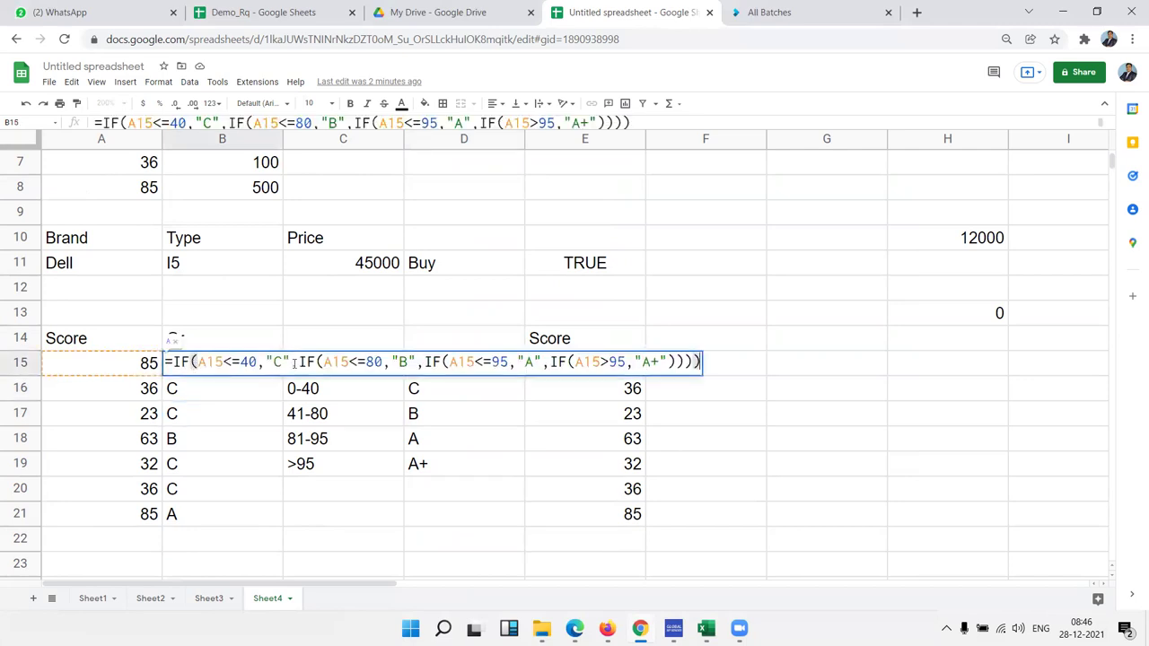
click(577, 362)
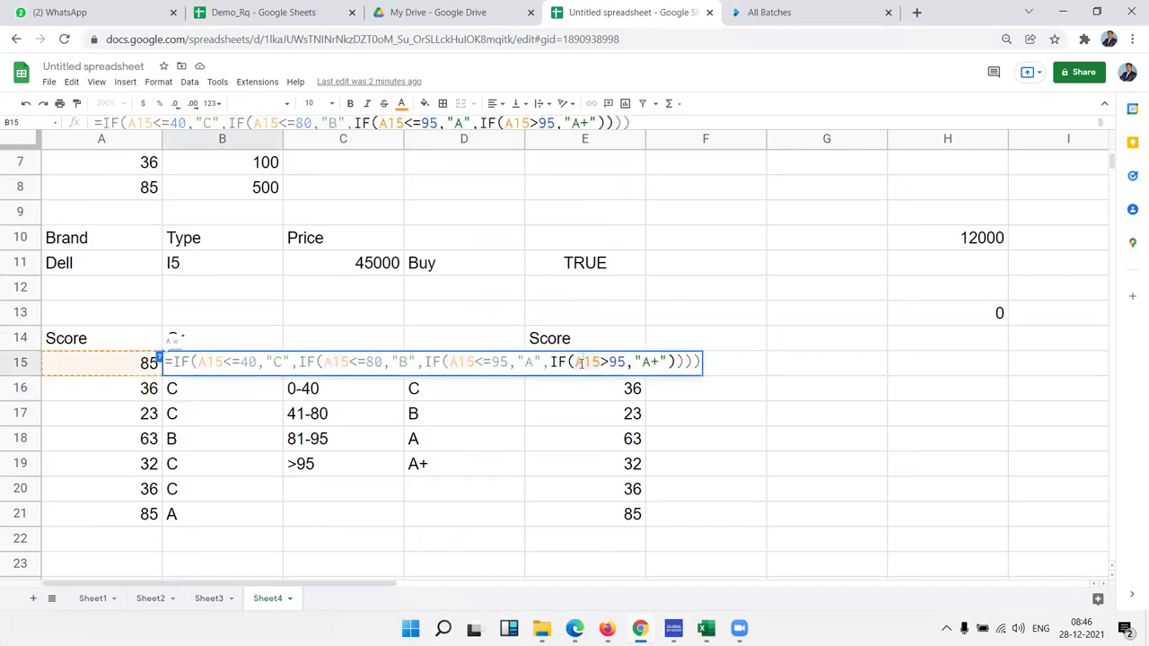
key(Escape)
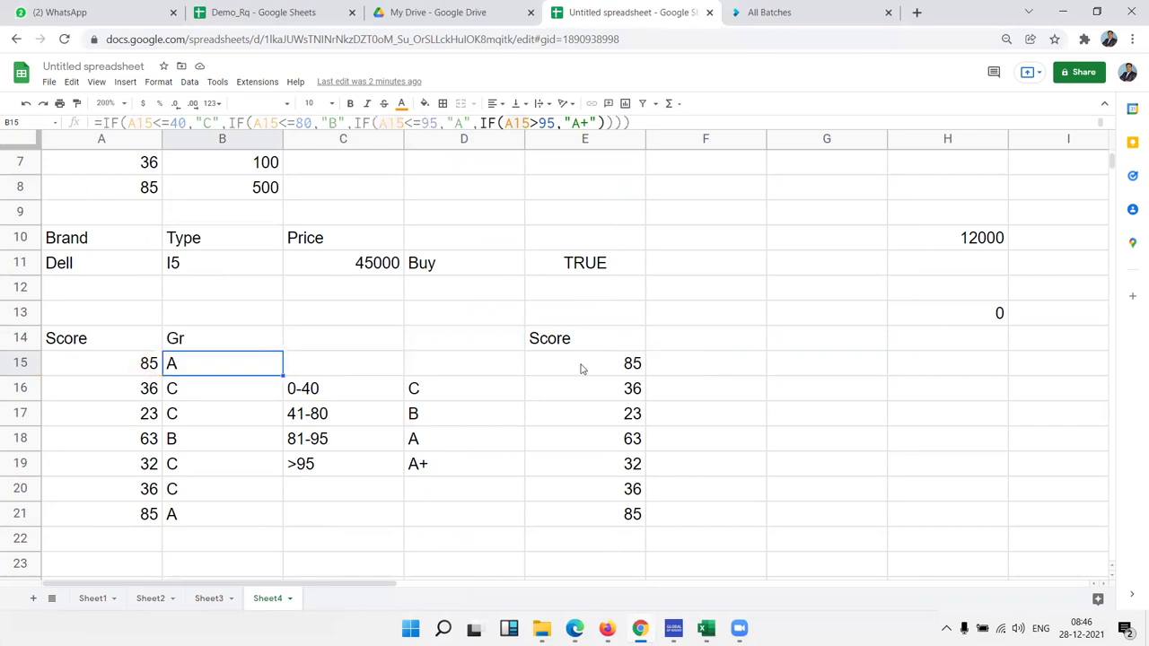
- Insert one empty column to the left of the grade column B
key(ctrl+a)
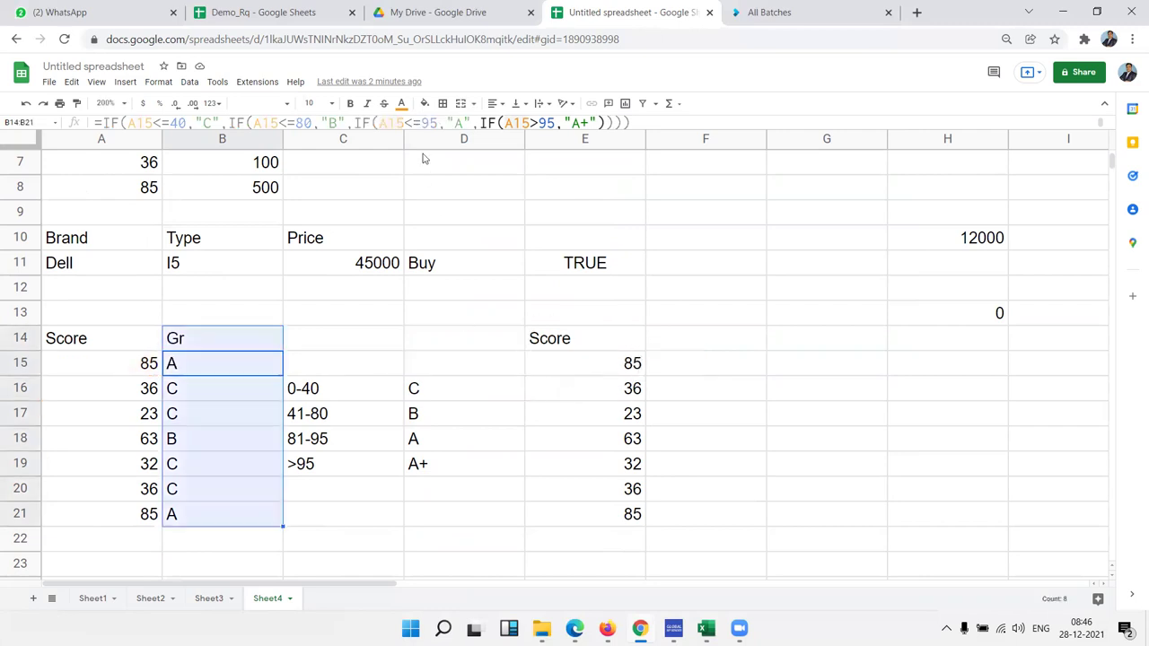
click(232, 140)
right_click(231, 141)
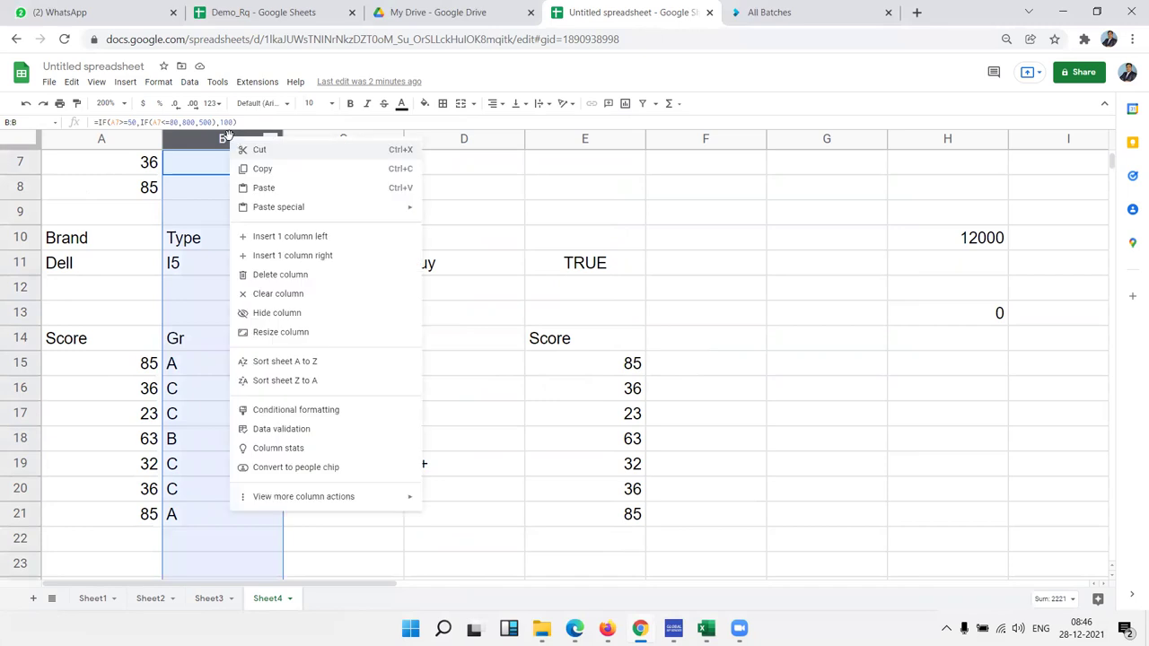
click(287, 237)
scroll(280, 371, down, 5)
- Start an IFS formula in B15 with the first condition A15<=40 returning "C"
click(224, 267)
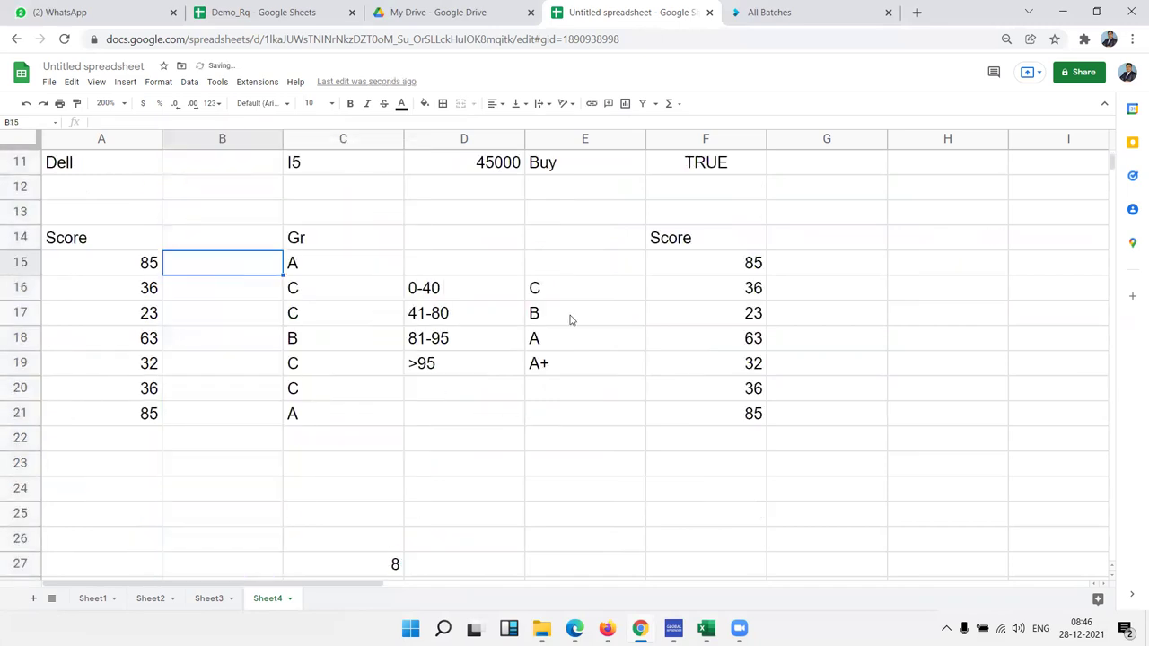
text(=if)
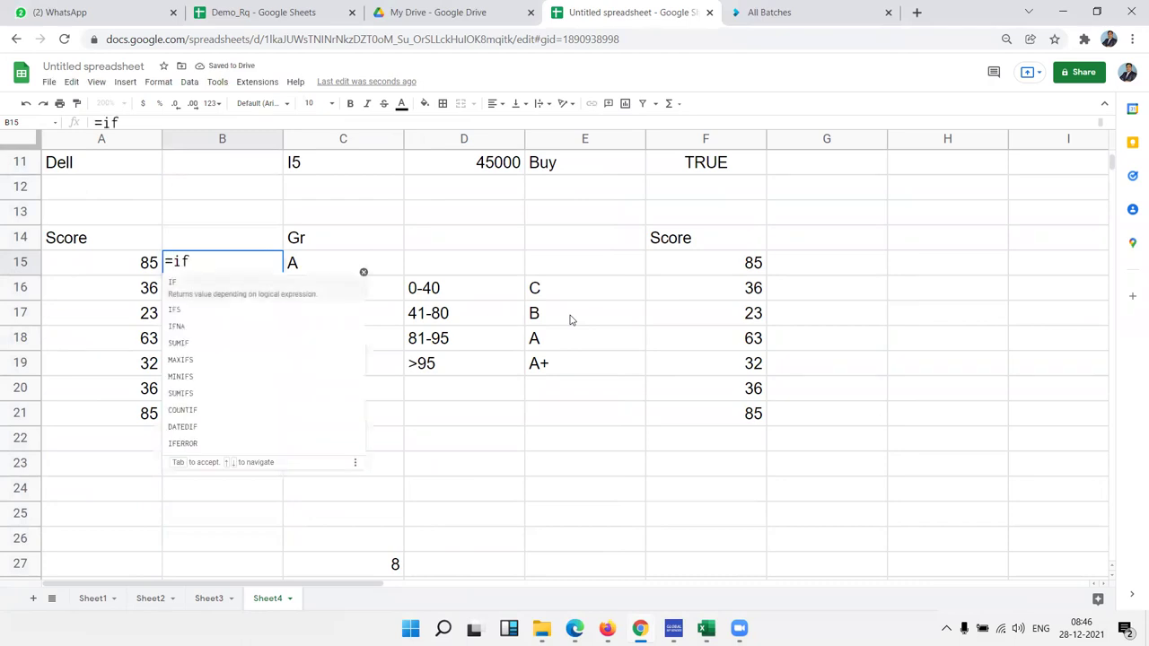
text(s)
key(Tab)
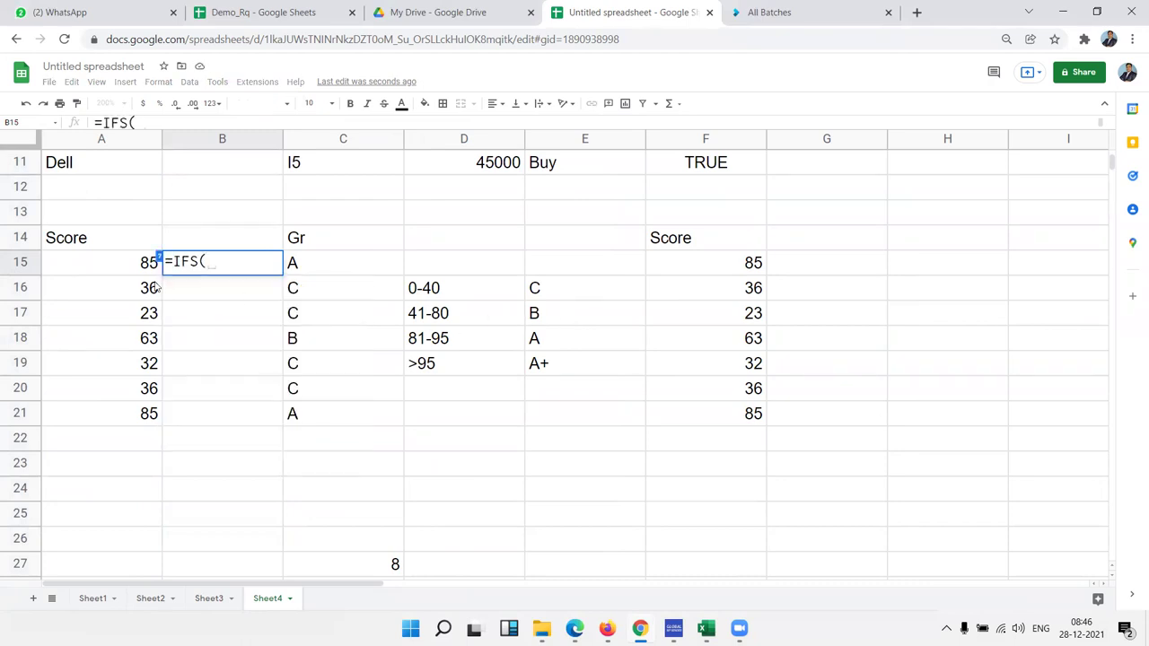
click(130, 269)
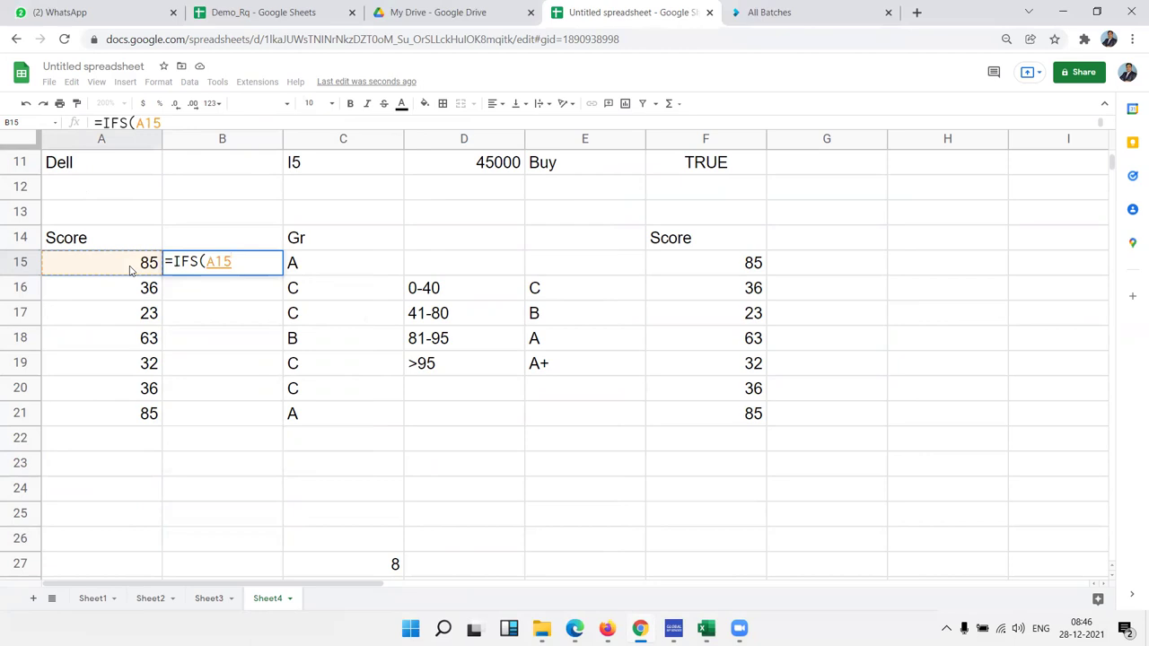
text(,)
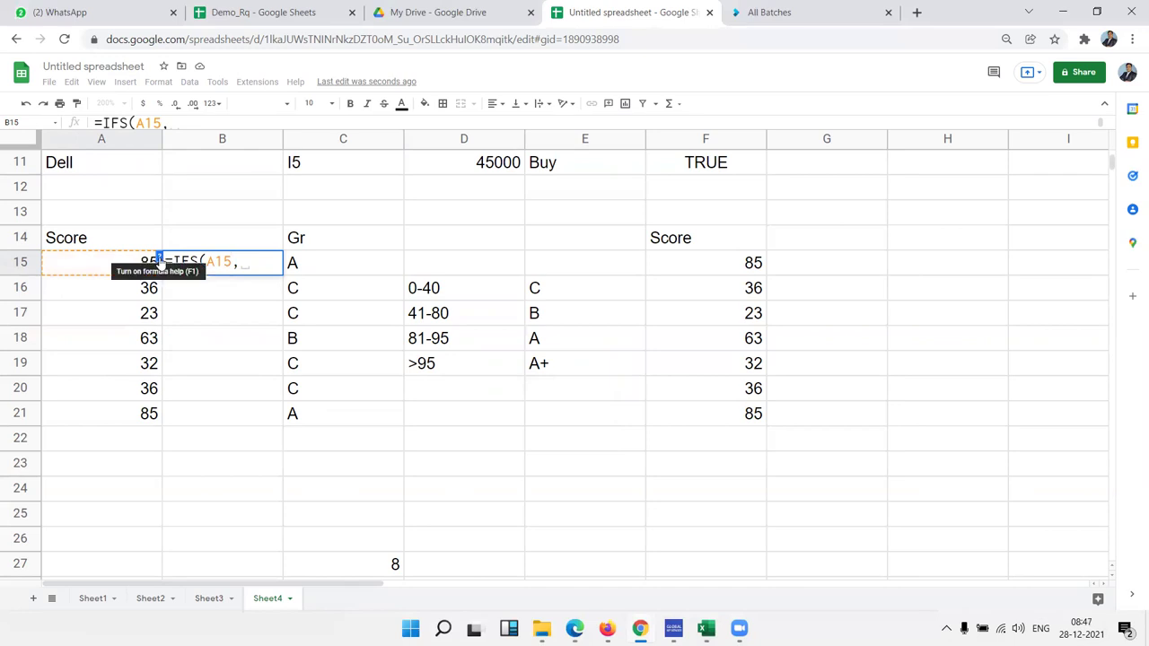
click(159, 258)
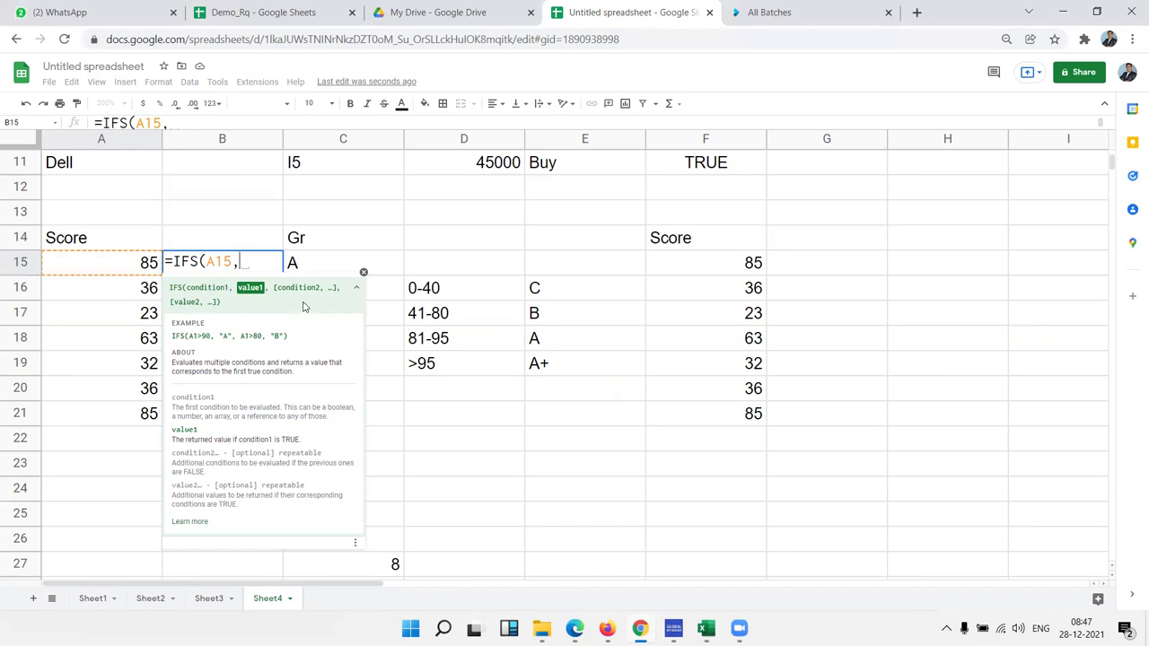
key(BackSpace)
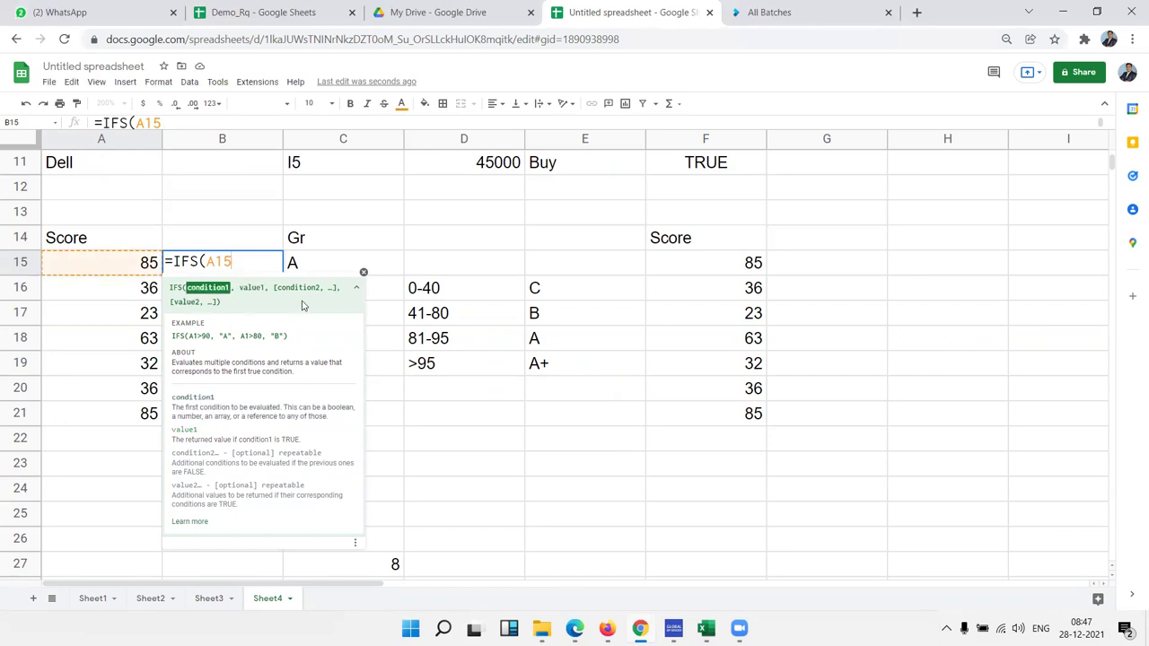
text(<=)
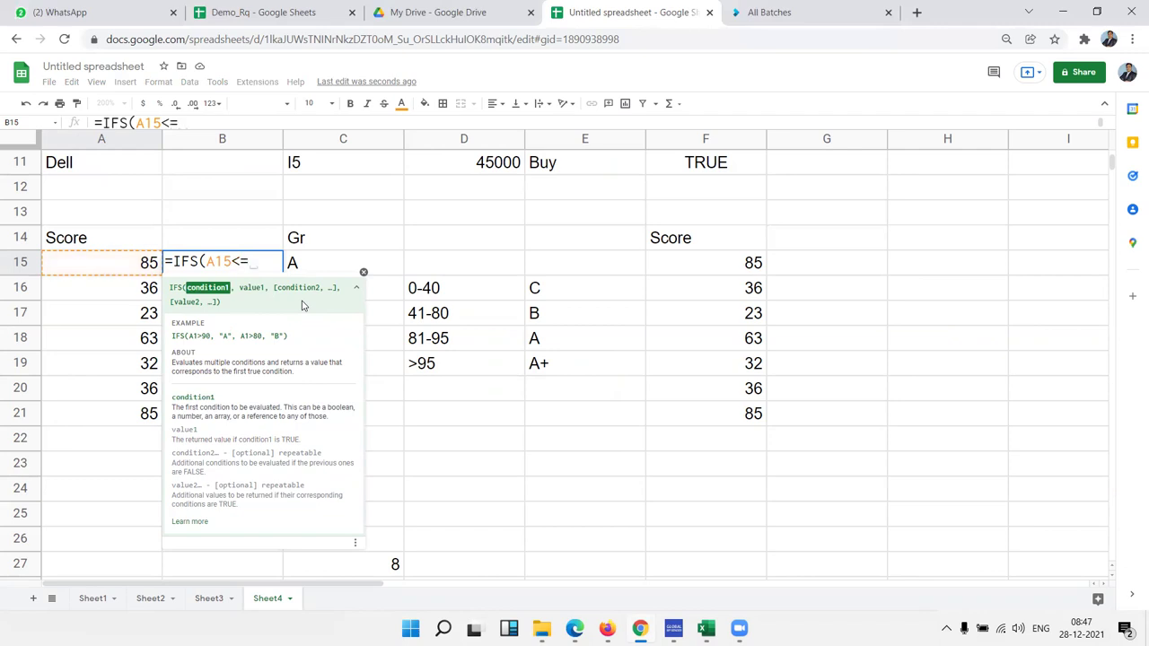
text(40)
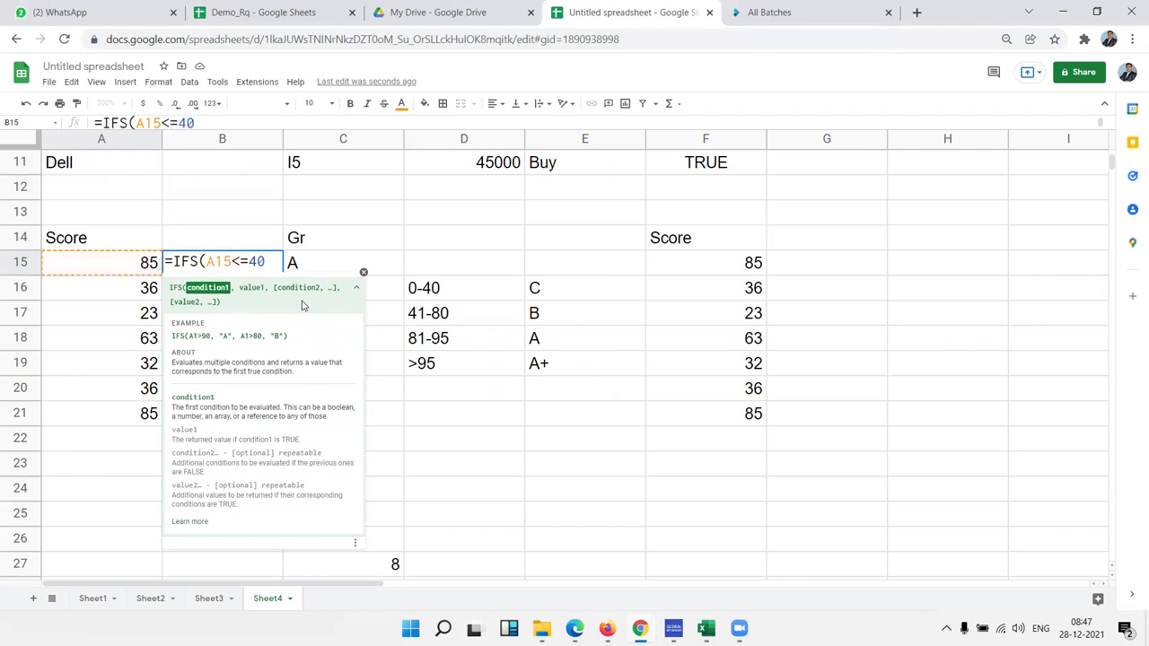
text(,"C")
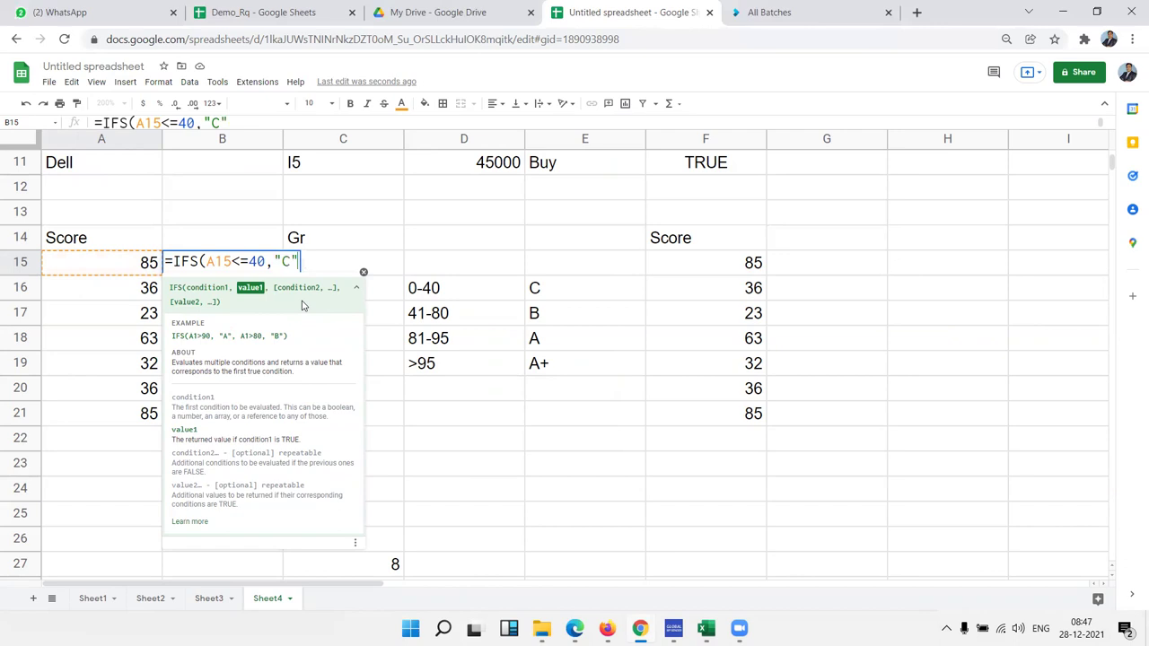
text(,)
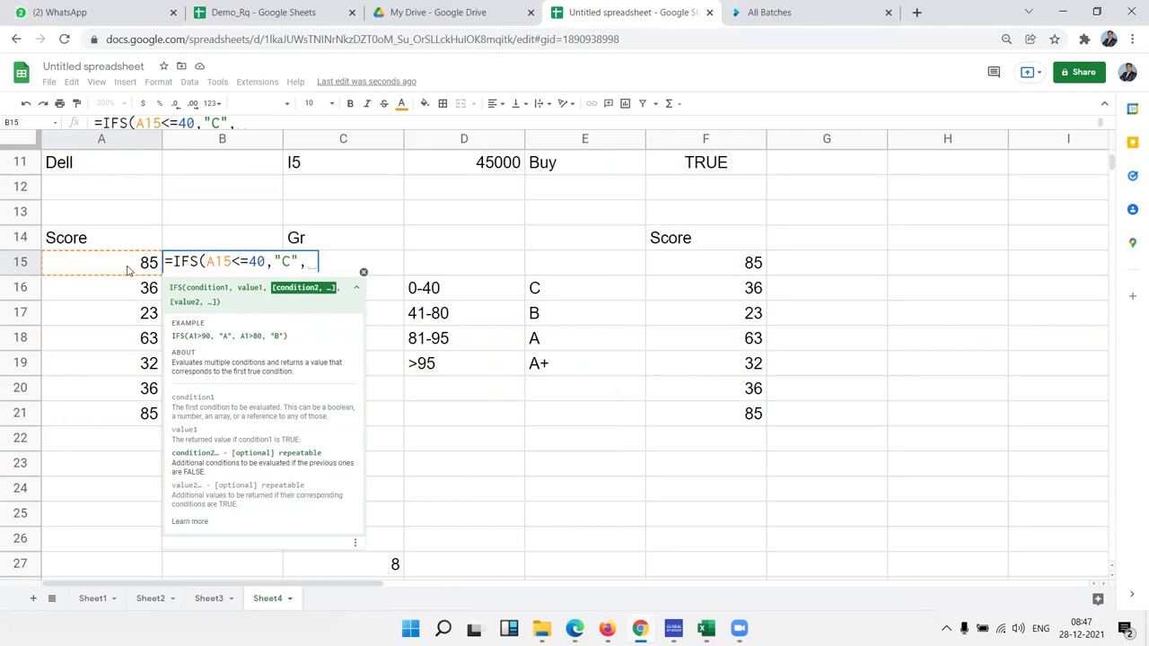
- Add the conditions A15<=80 → "B" and A15<=94 → "A", then fill the formula to row 21
click(128, 270)
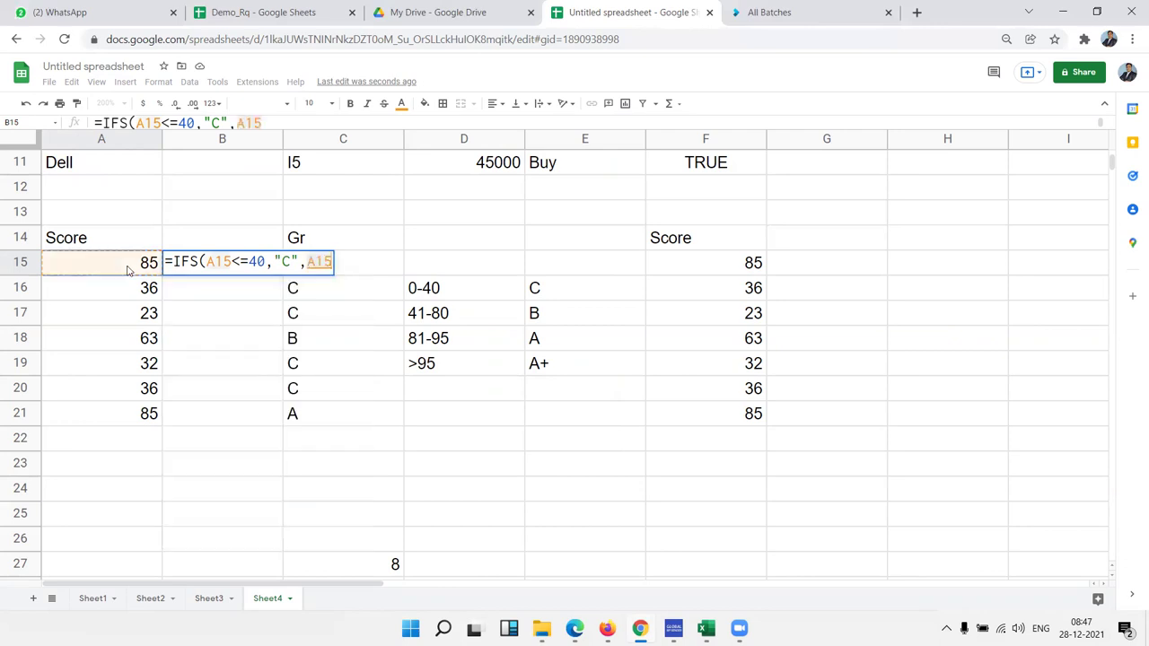
text(<=)
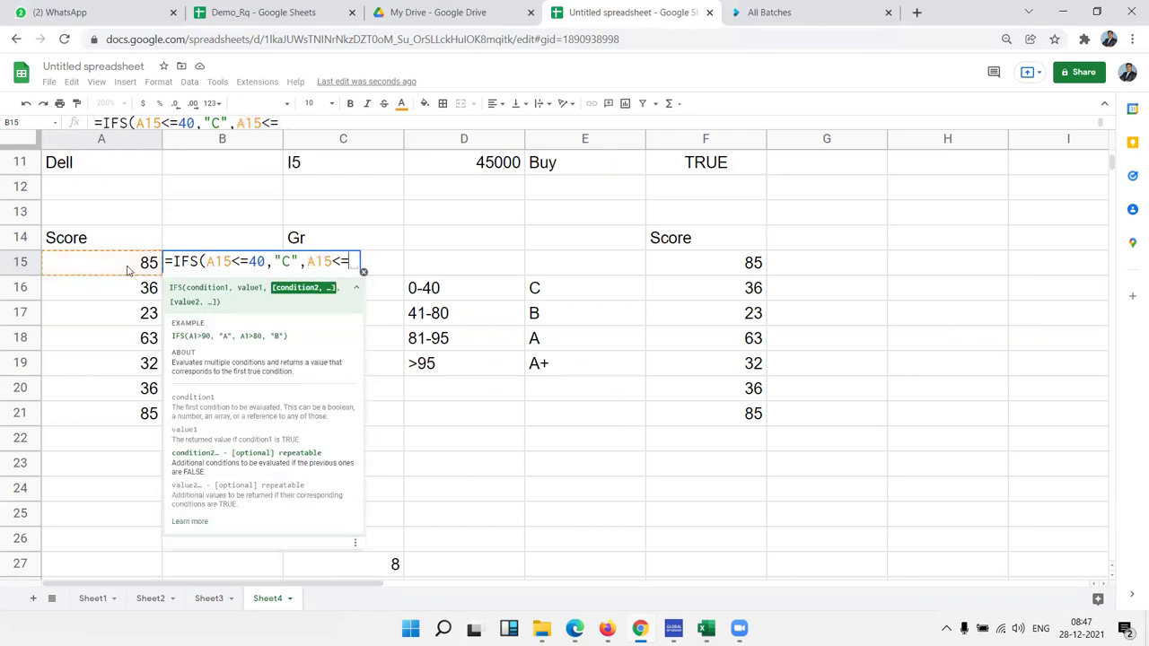
text(80)
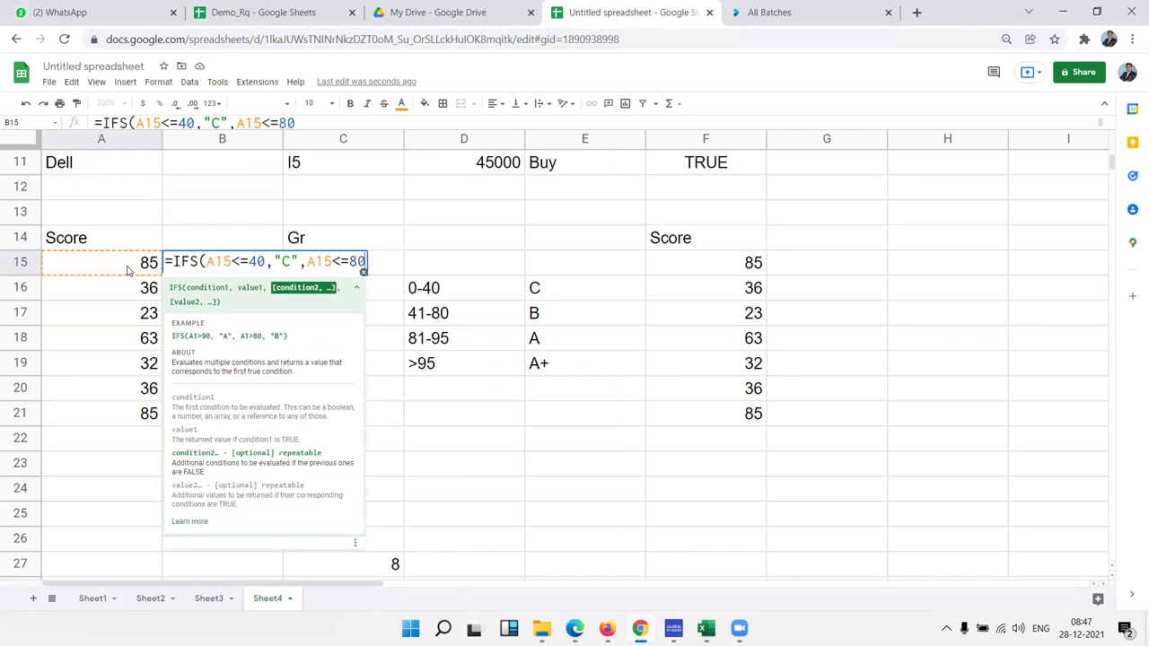
text(,"B",)
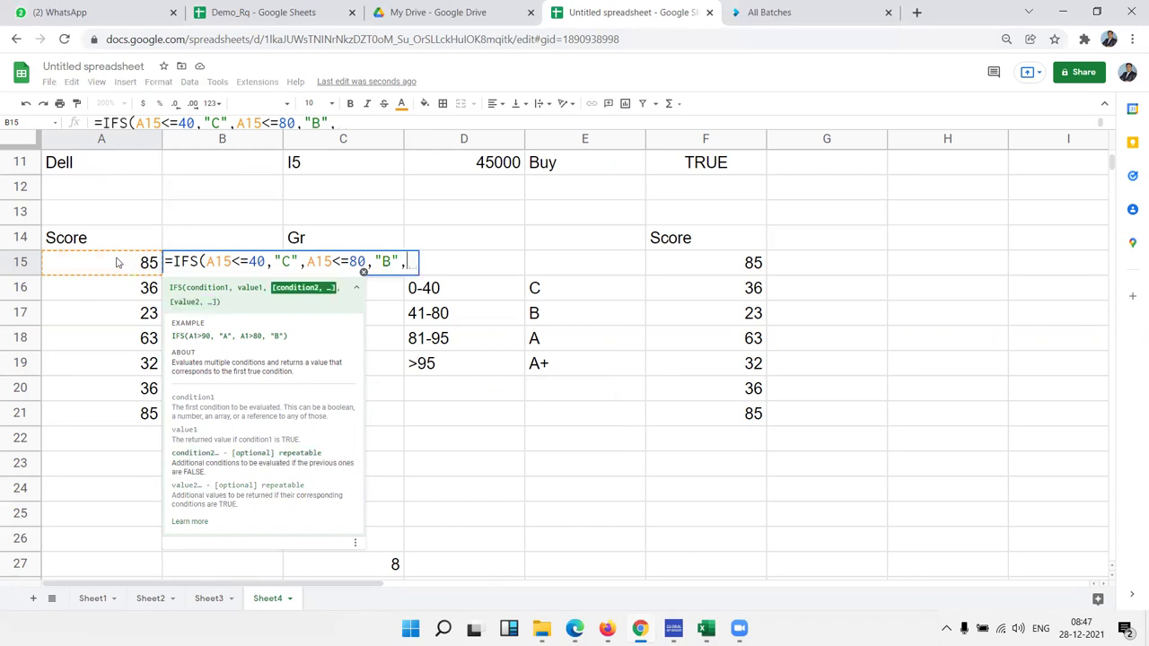
click(113, 267)
text(<=)
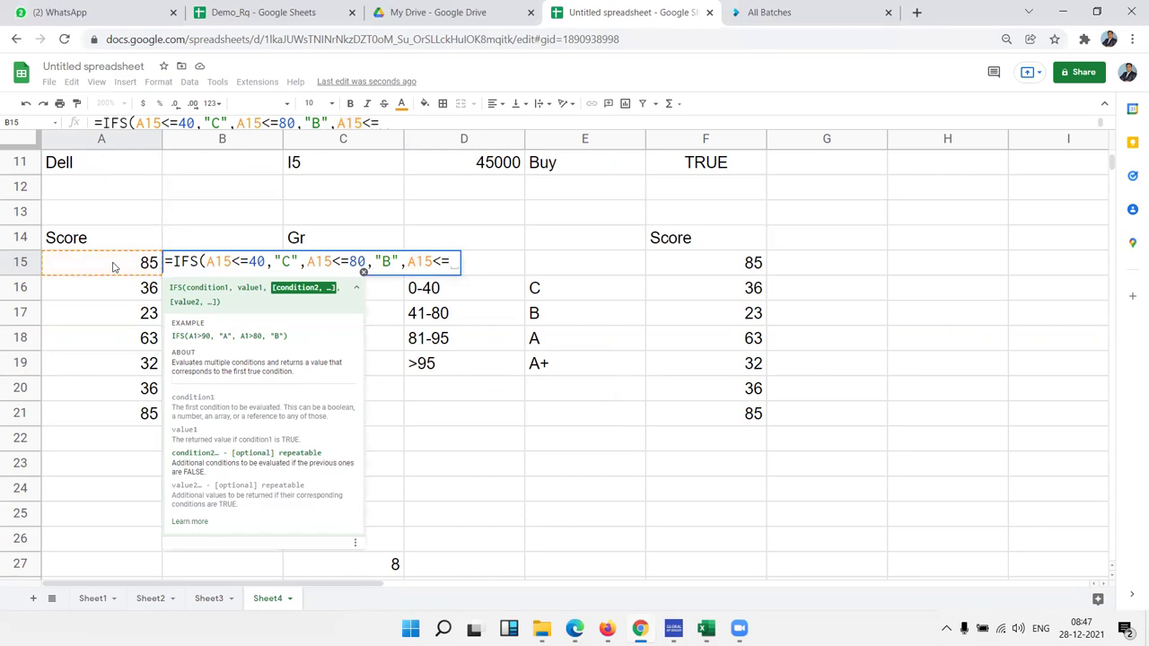
text(100)
key(BackSpace)
key(BackSpace)
key(BackSpace)
text(94)
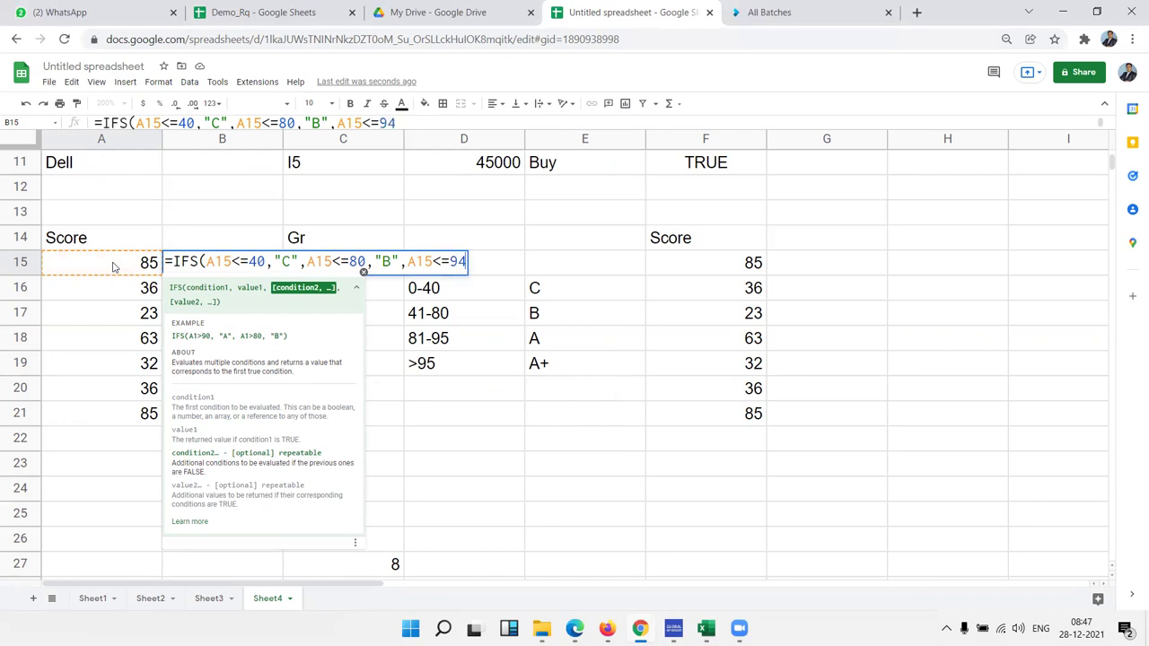
text(,"A)
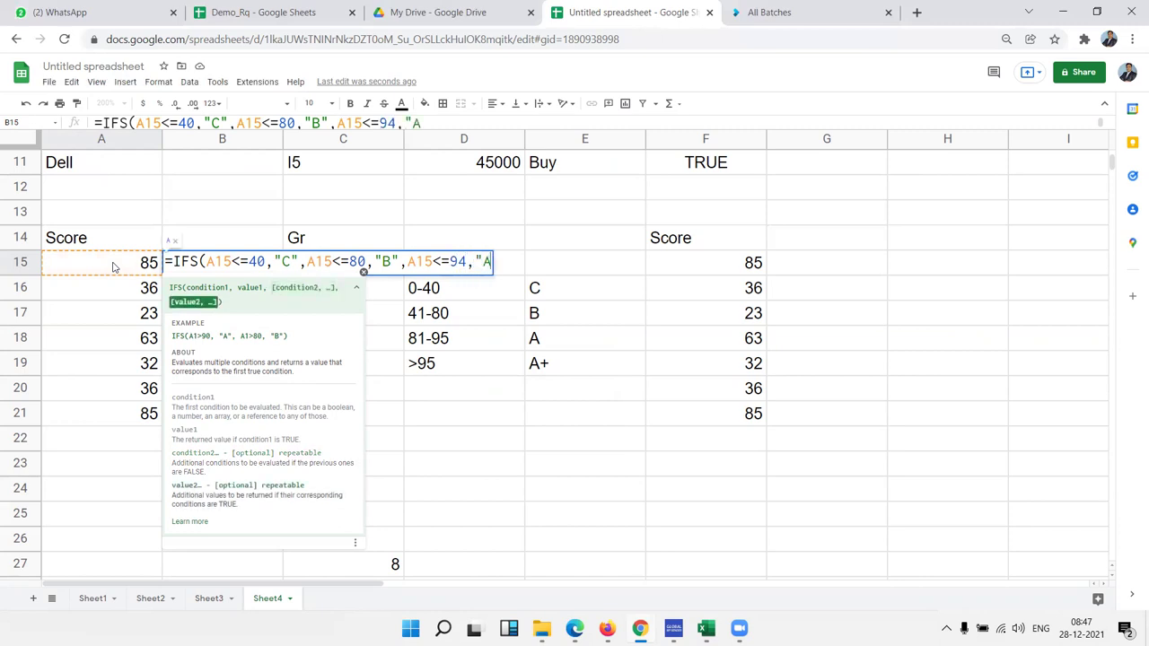
text(")
key(Return)
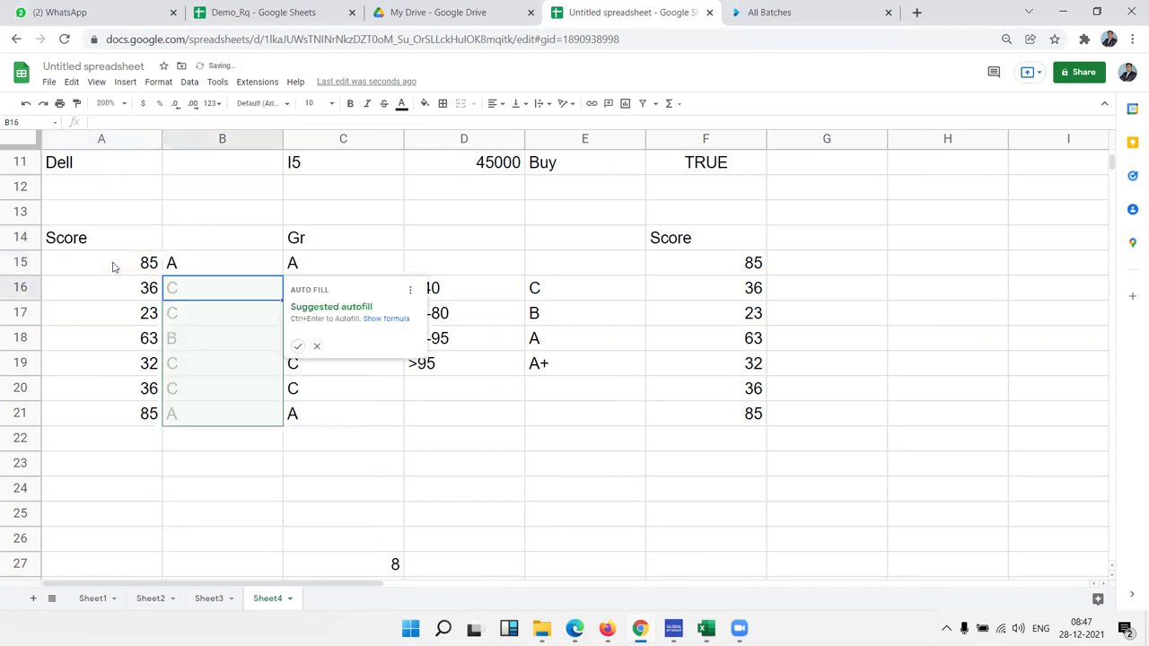
key(Up)
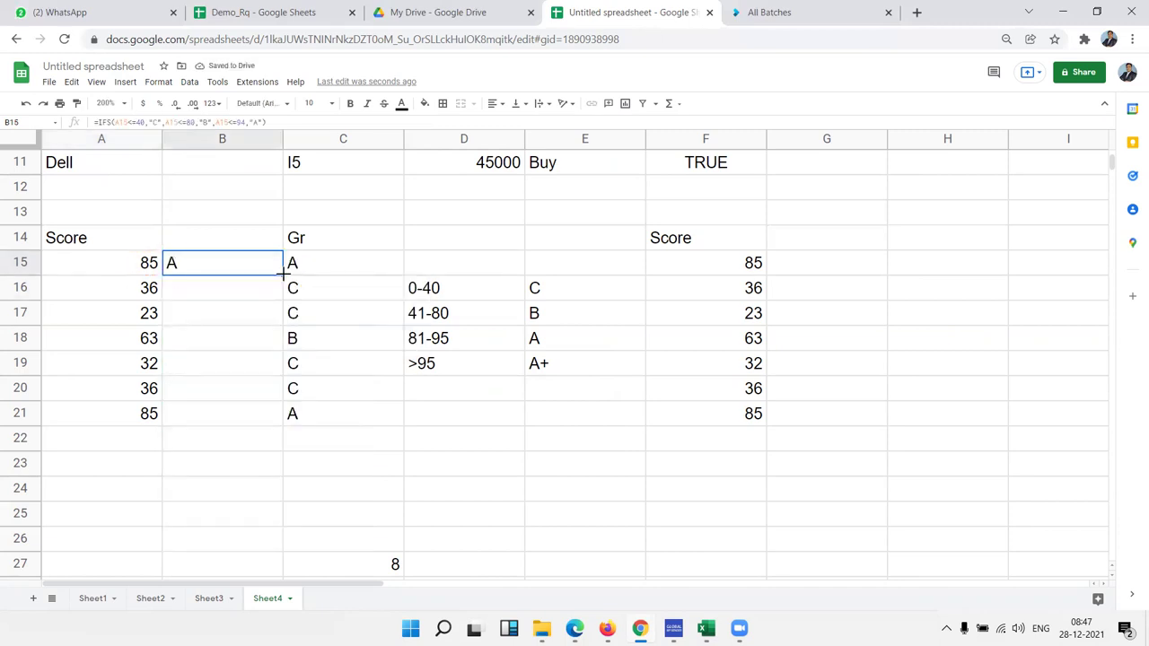
double_click(283, 275)
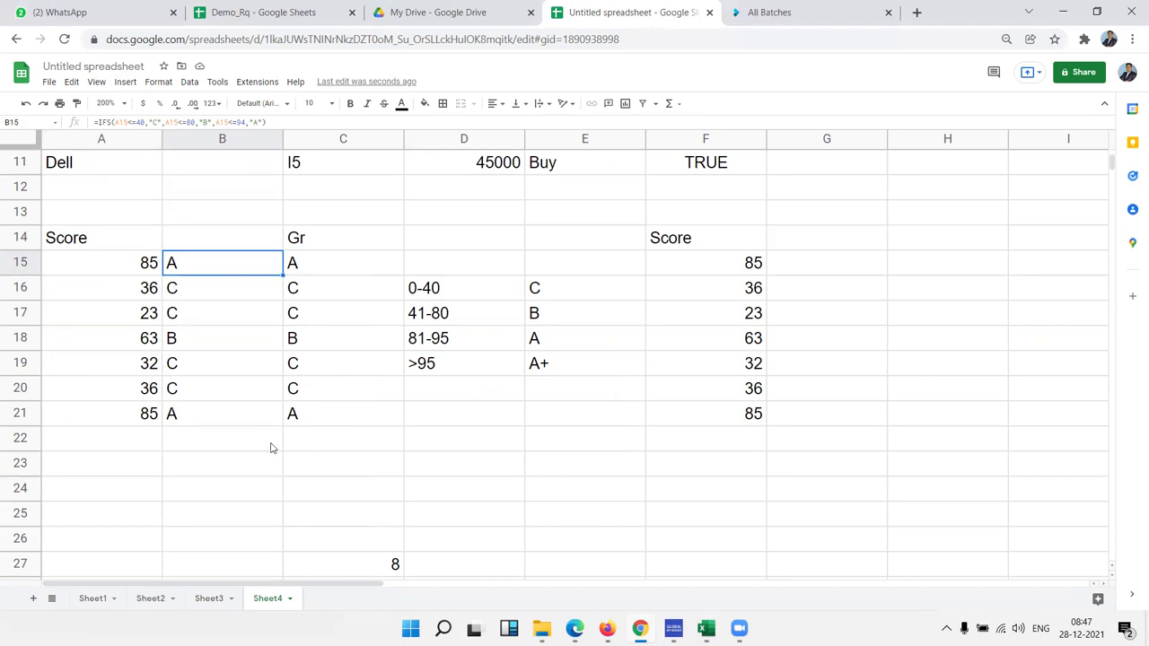
- Enter 251 in cell B23
click(230, 447)
key(Down)
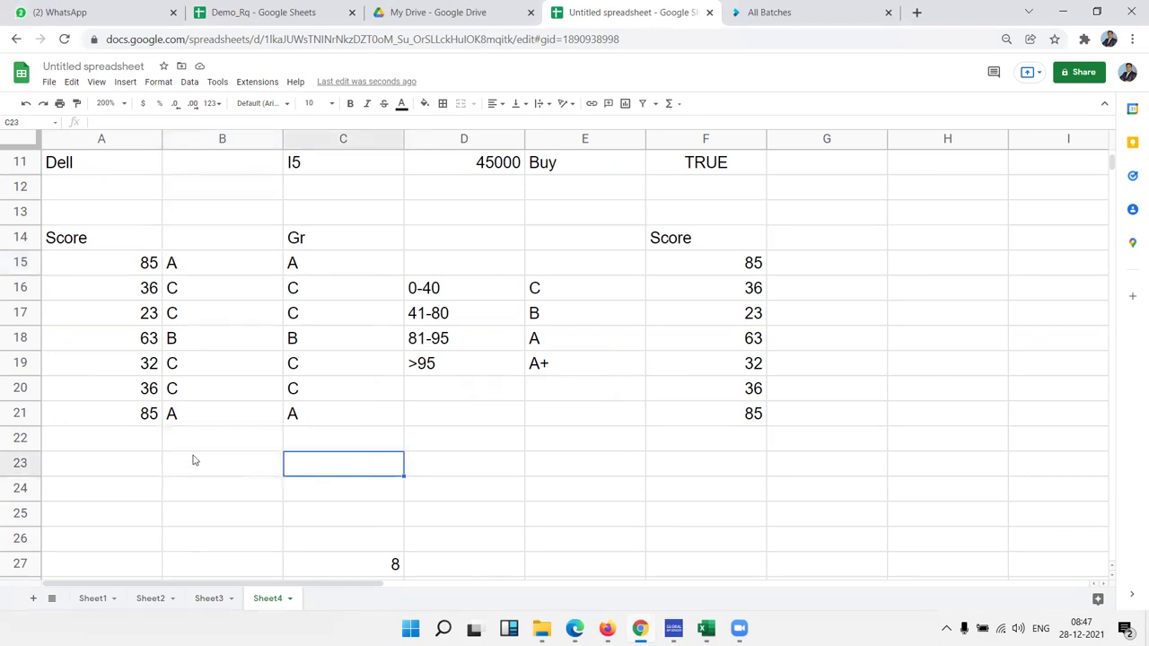
text(021)
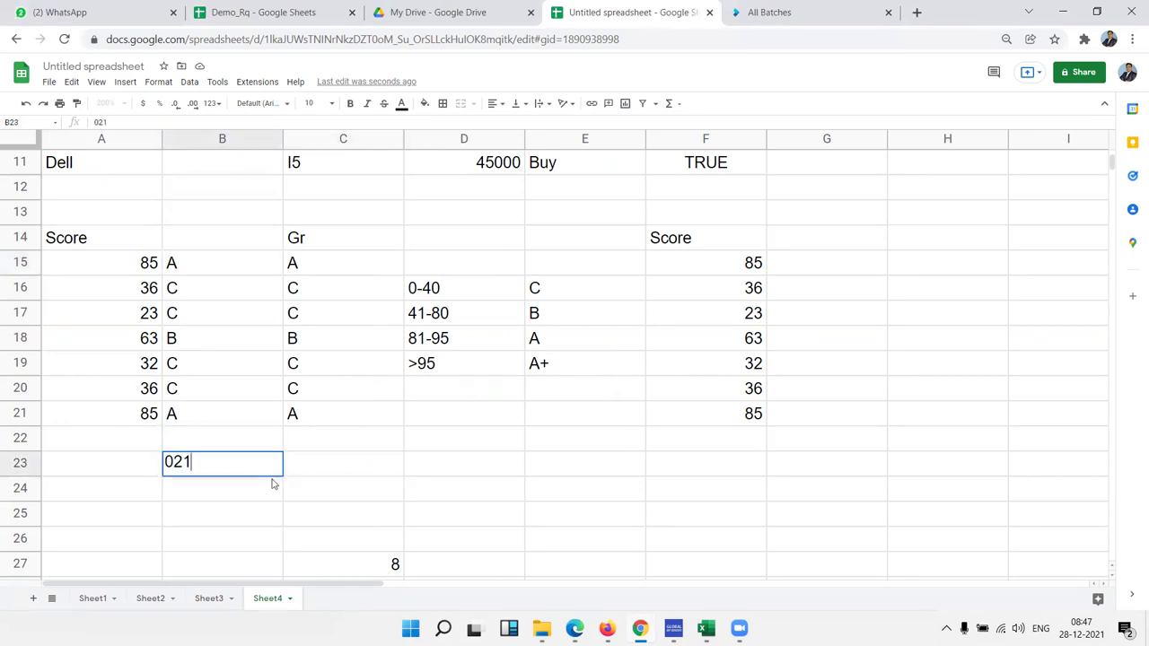
key(Tab)
key(ctrl+z)
key(Tab)
key(Left)
text(251)
key(Tab)
- Enter =B23/0 in C23 to produce a #DIV/0! error
text(=)
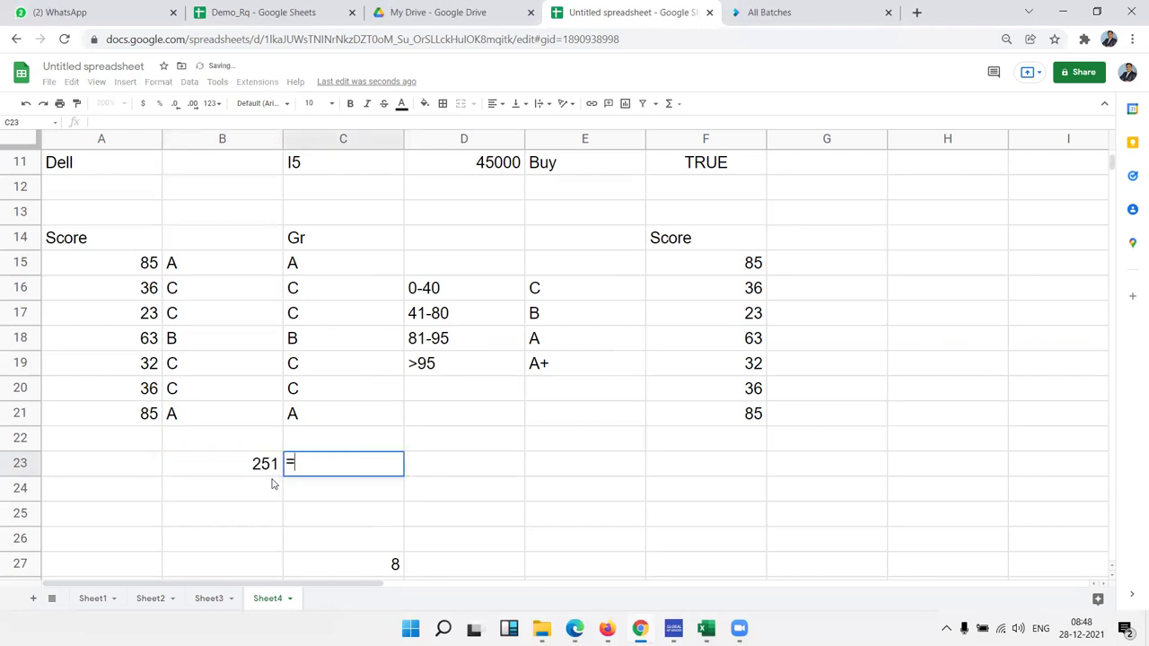
key(Left)
text(*)
key(BackSpace)
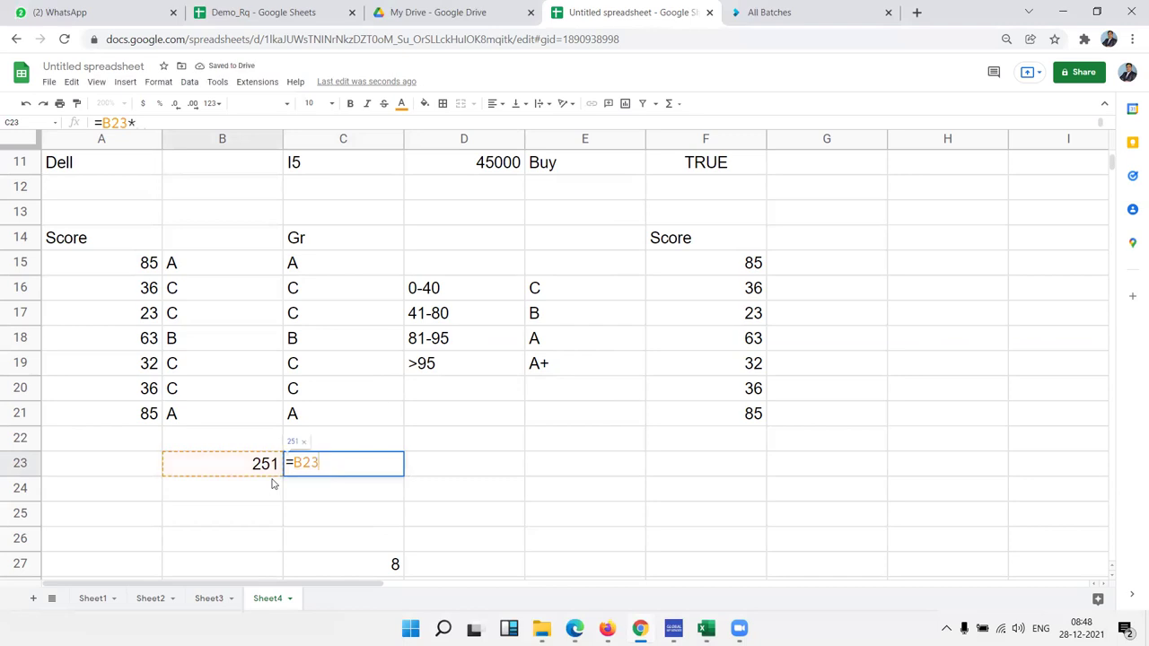
text(/0)
key(Return)
key(Up)
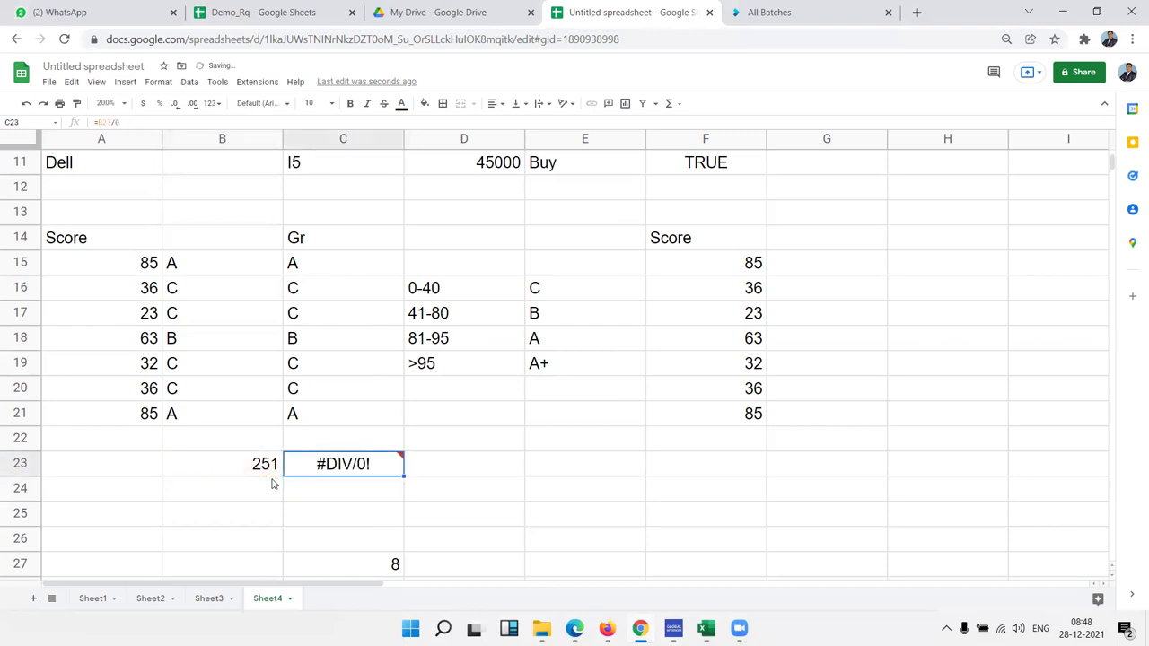
- Enter the unknown name =a in D23 to get #NAME?, then review both error messages
key(Right)
text(=a)
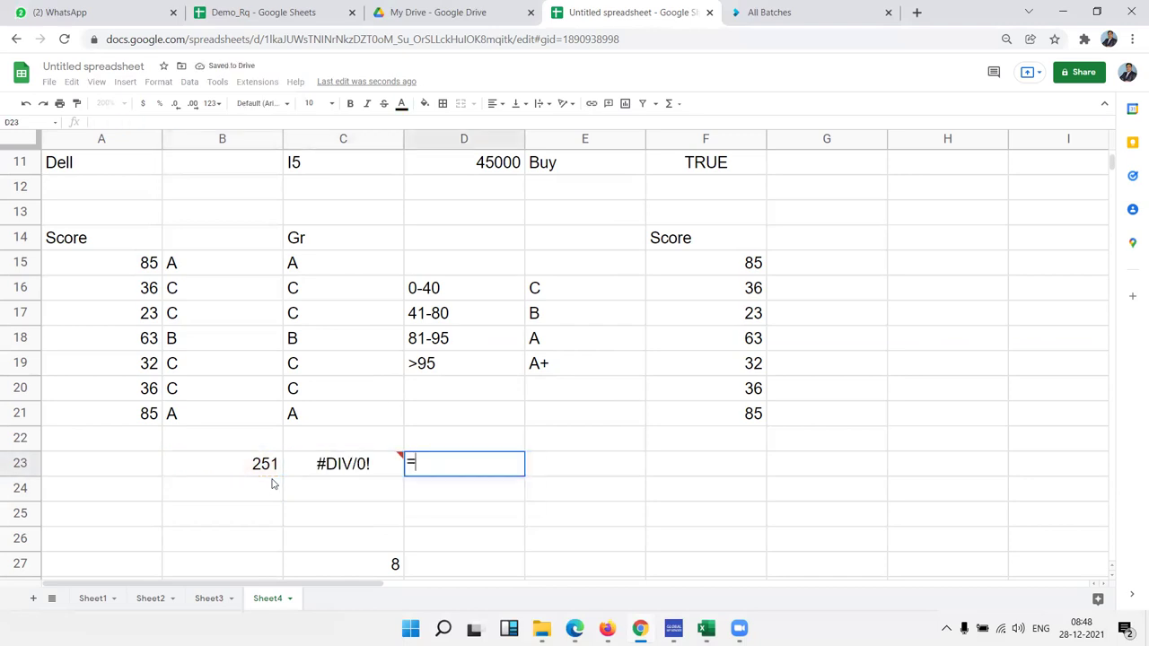
key(Return)
key(Up)
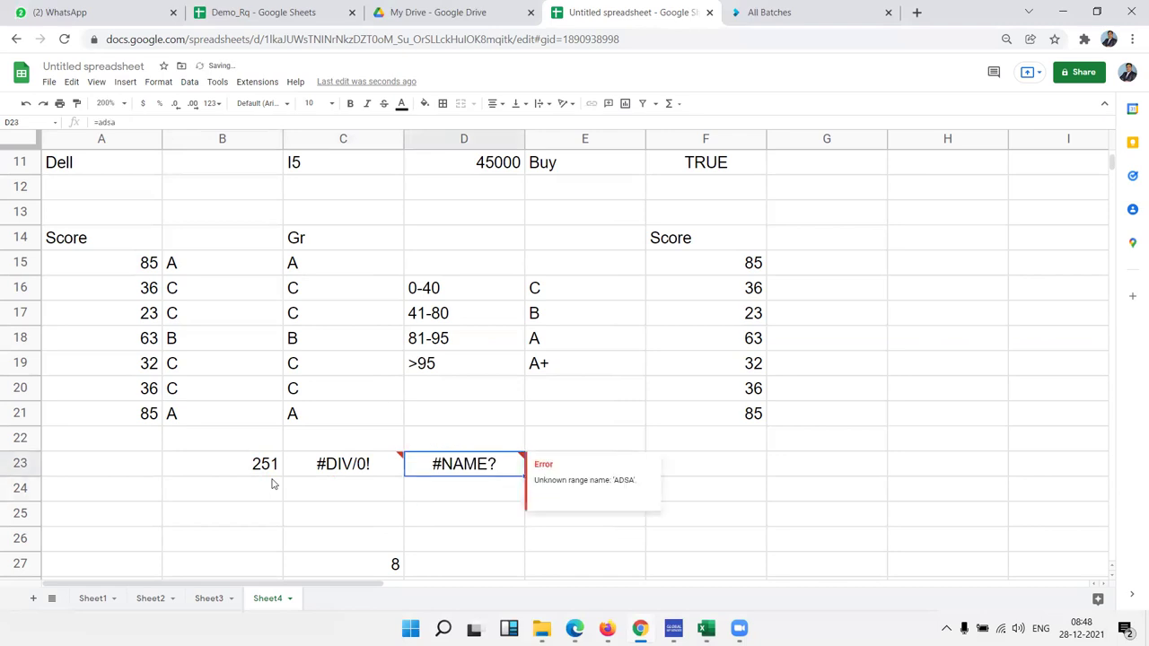
key(Down)
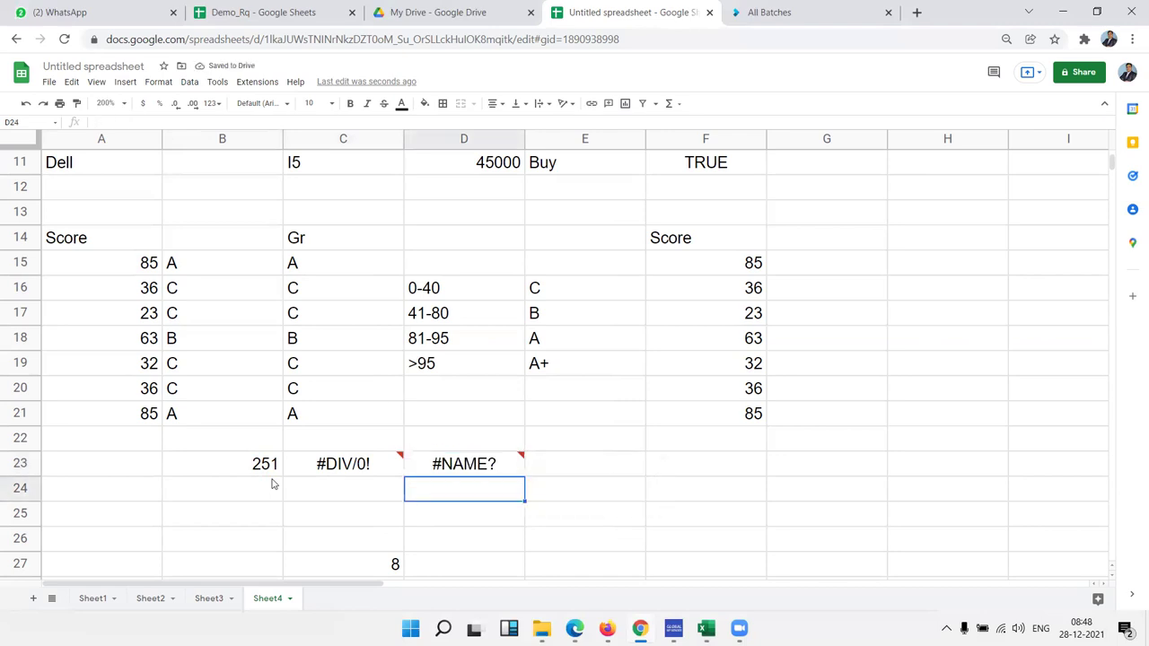
key(Left)
key(Up)
key(Down)
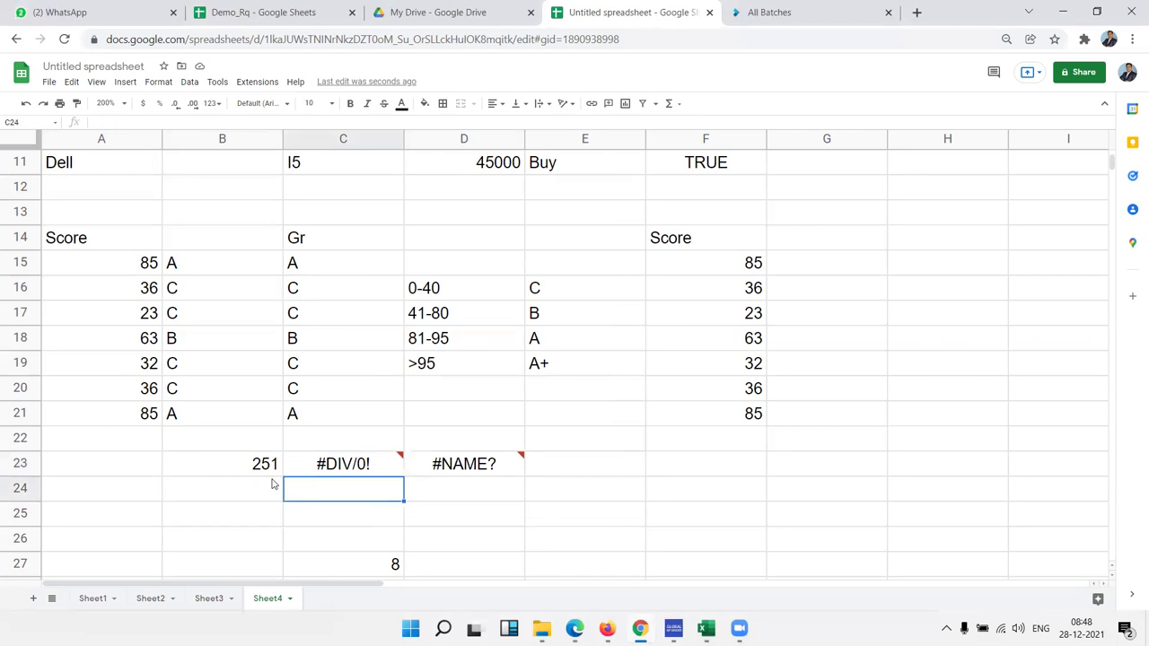
key(Up)
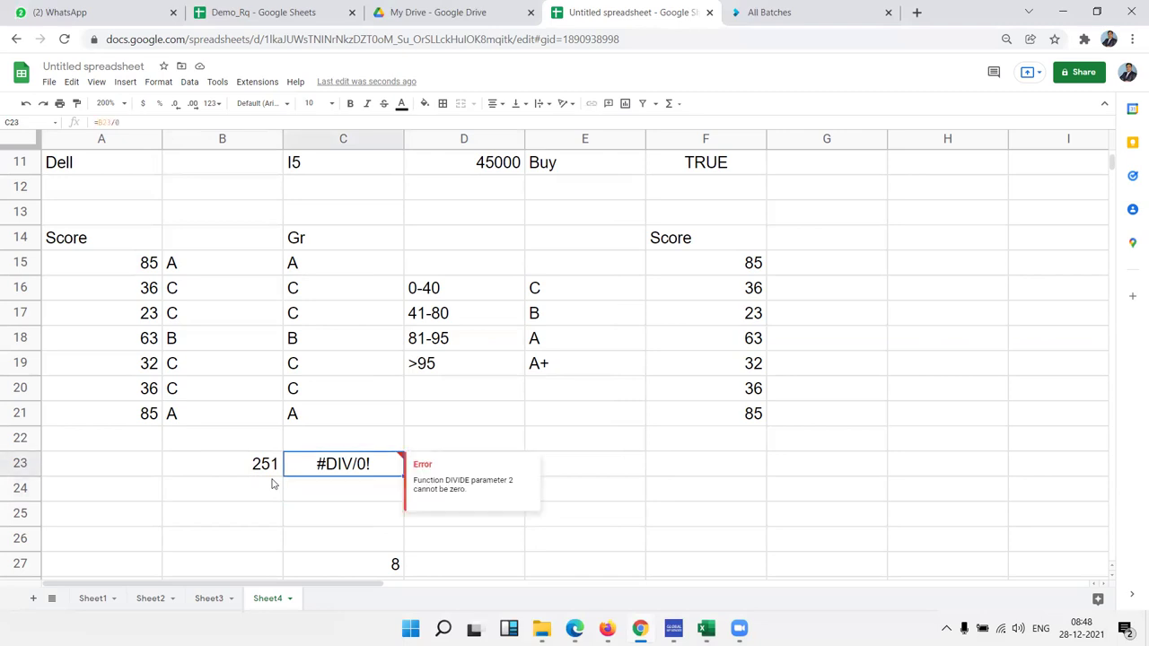
- Enter =IFERROR(C23,"not Divit by 0") in C24
key(Down)
text(=i)
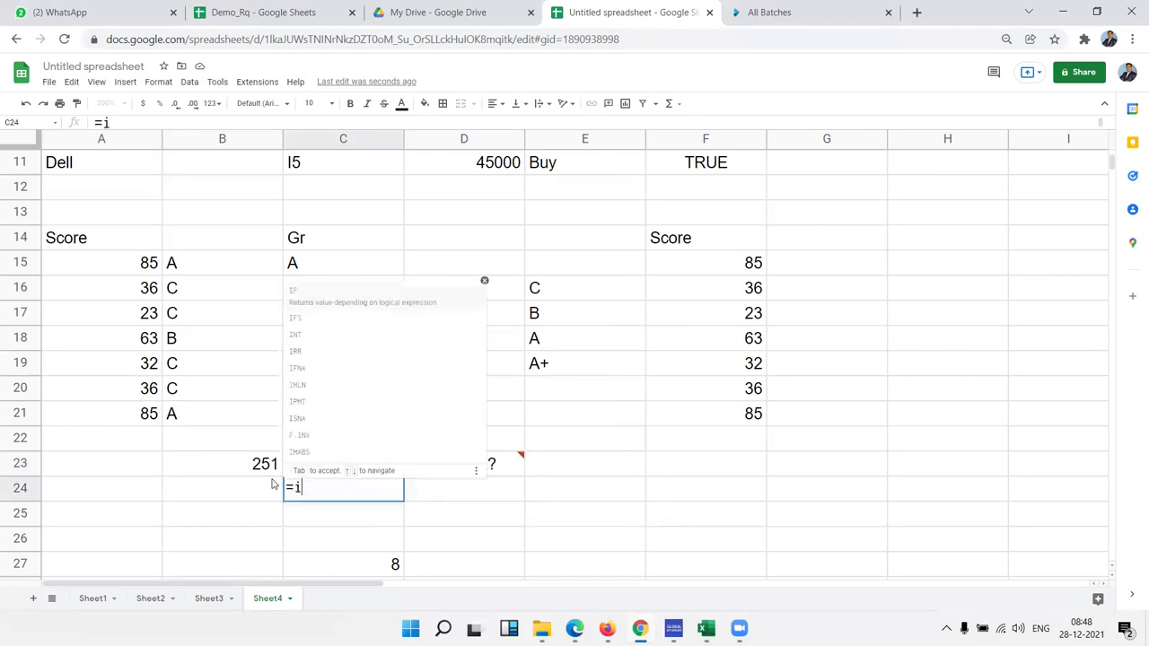
text(f)
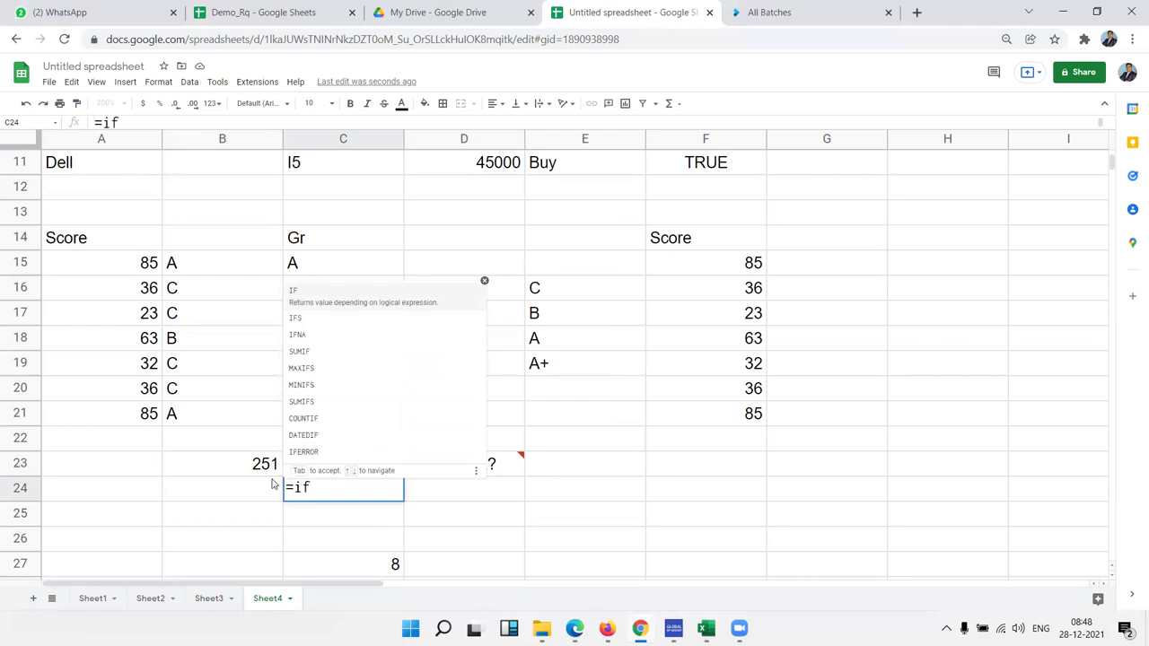
text(e)
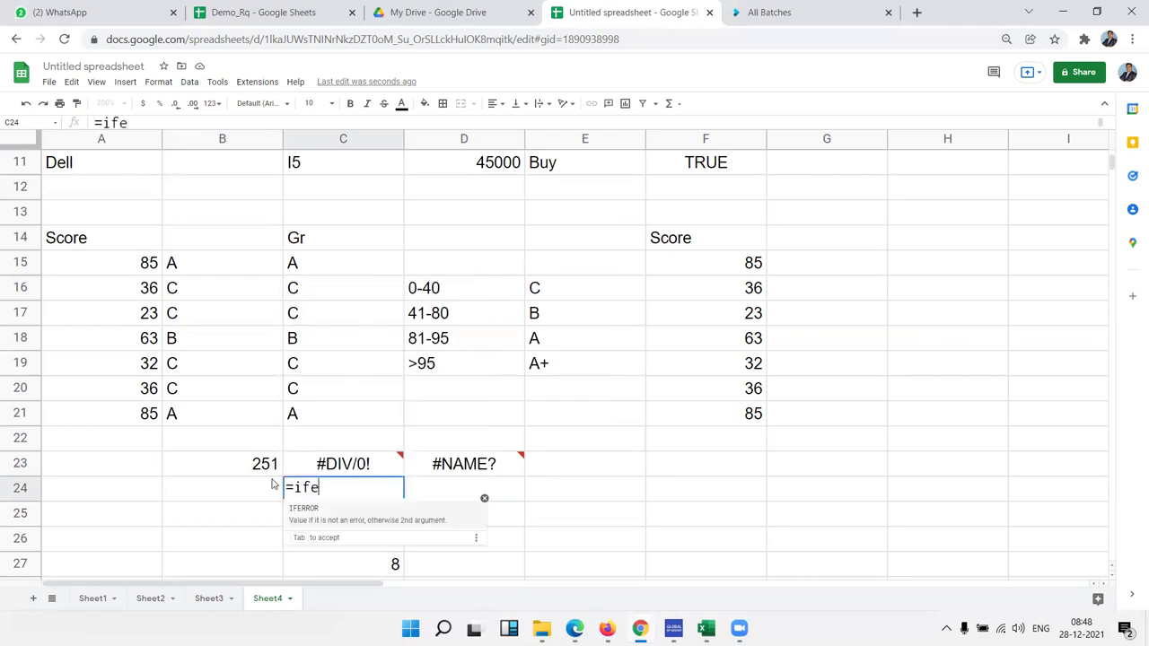
key(Tab)
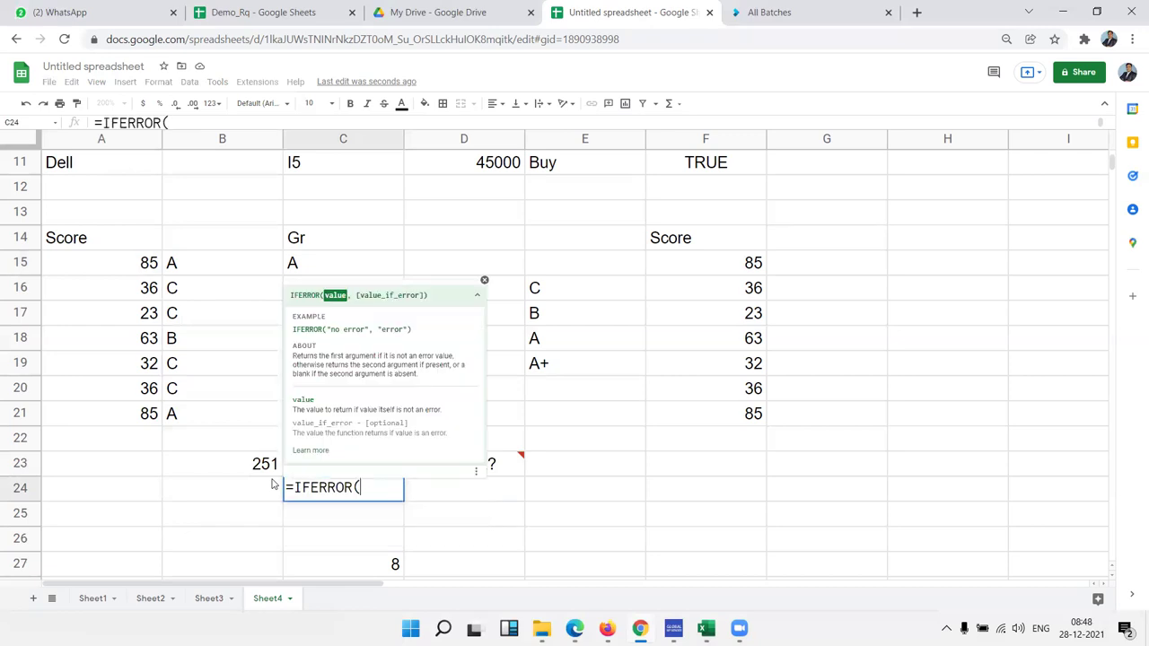
click(235, 475)
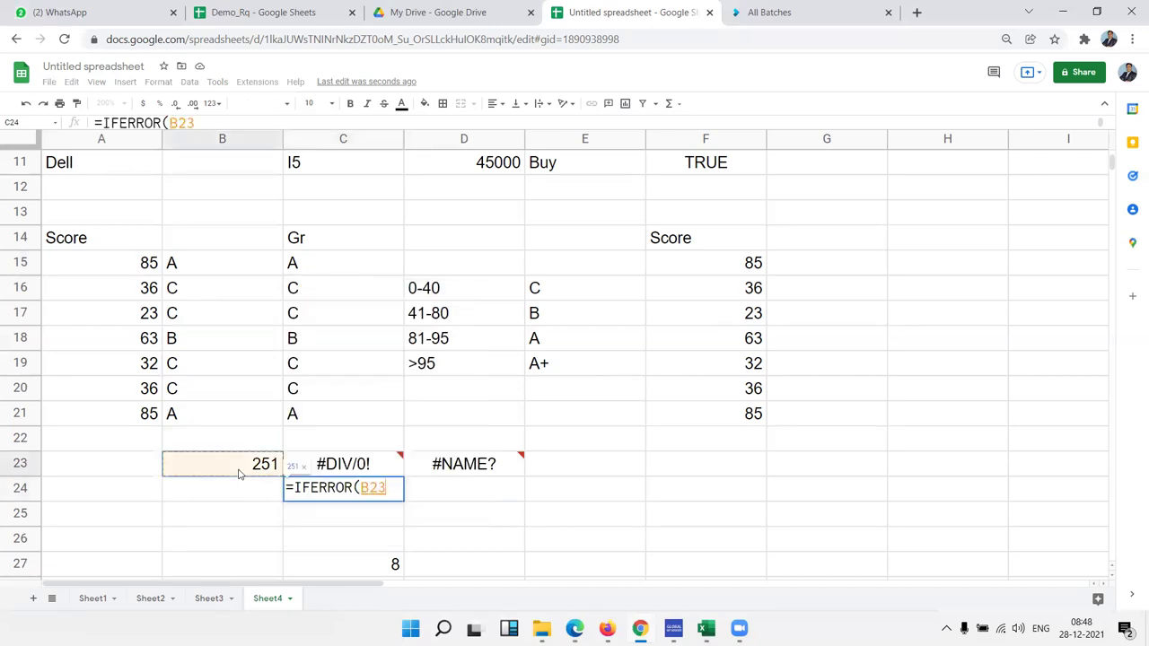
click(355, 468)
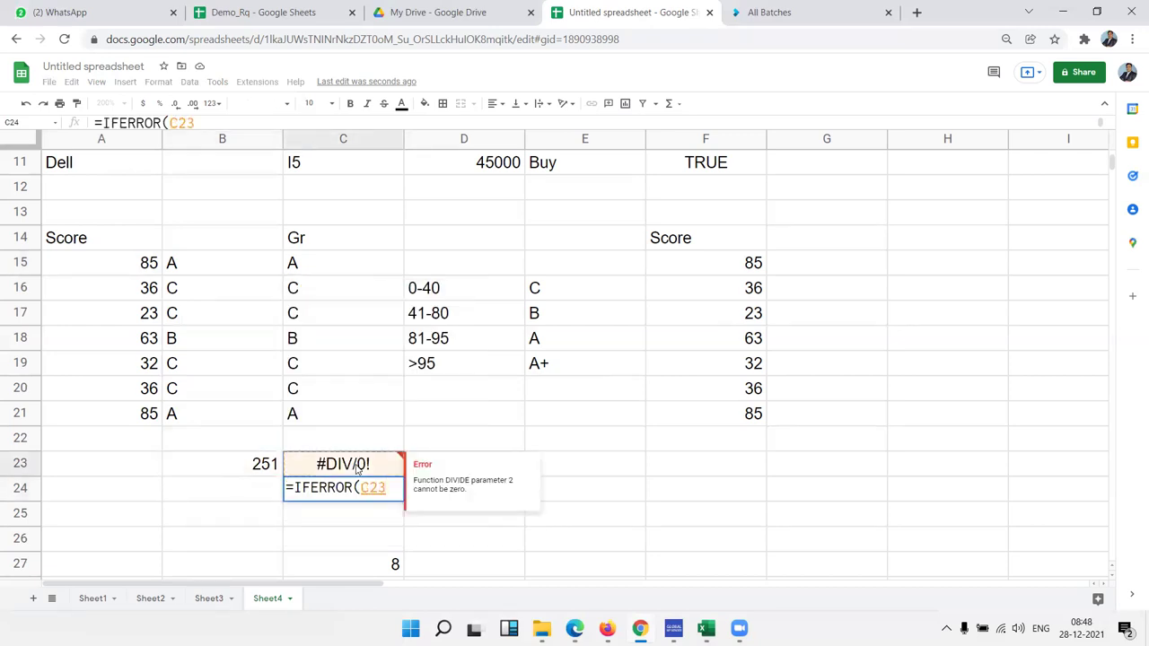
text(,)
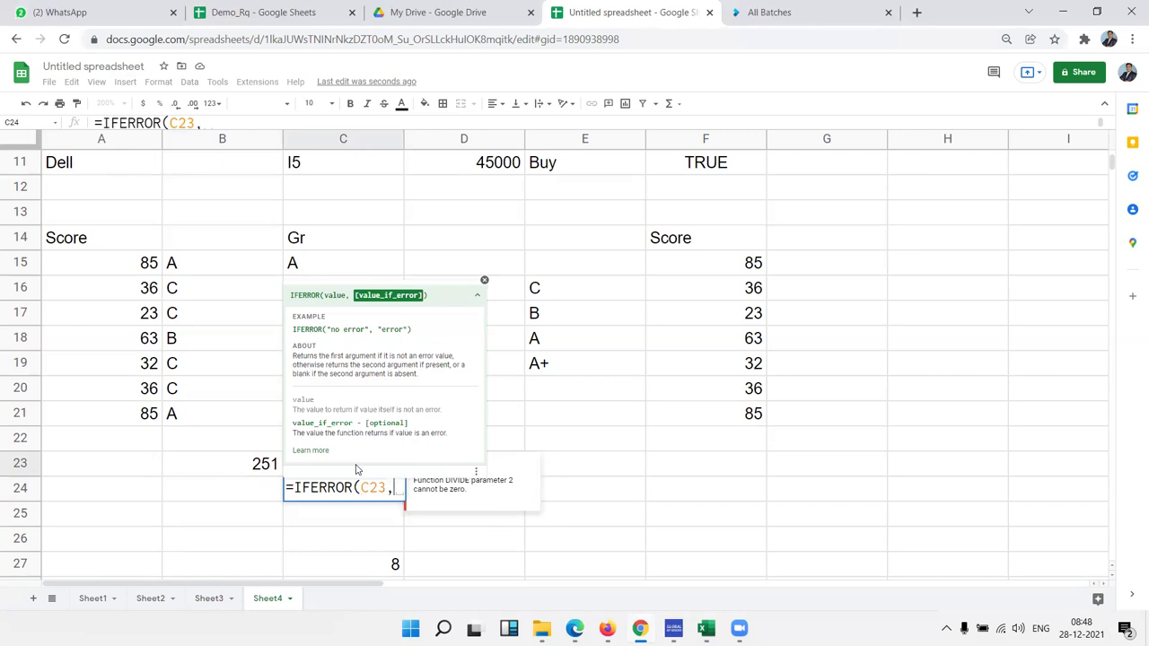
text("not D)
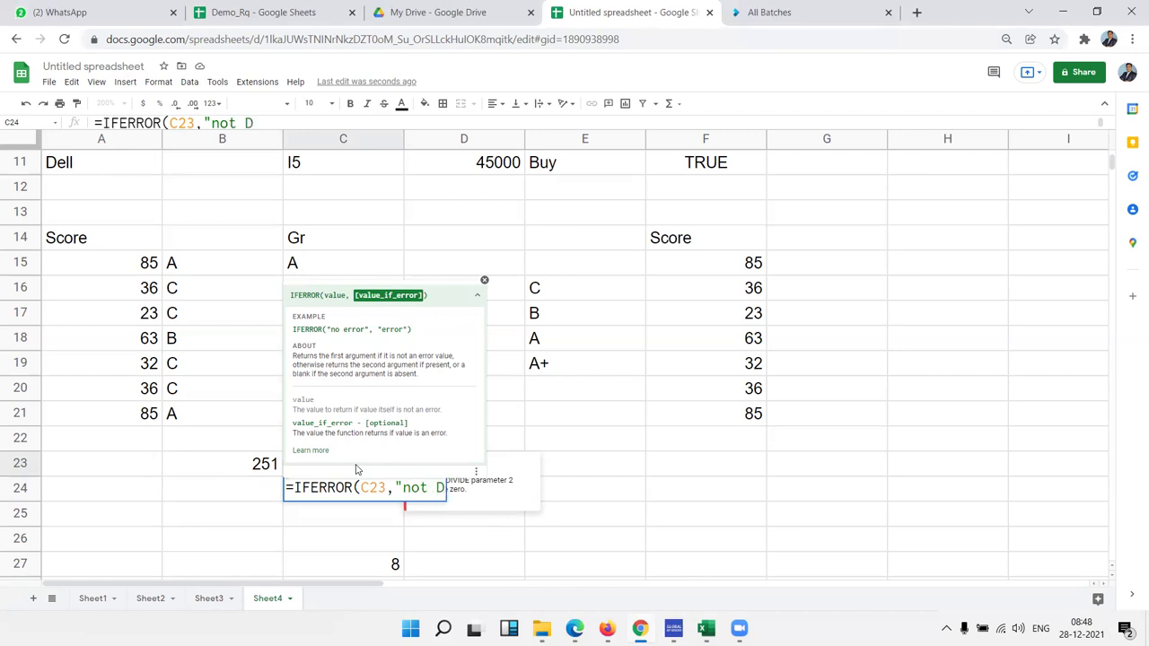
text(ivit by 0")
key(Return)
key(Up)
- Change C23 to divide by 5 so C23 and C24 show 50.2, then begin =if in D24
click(356, 468)
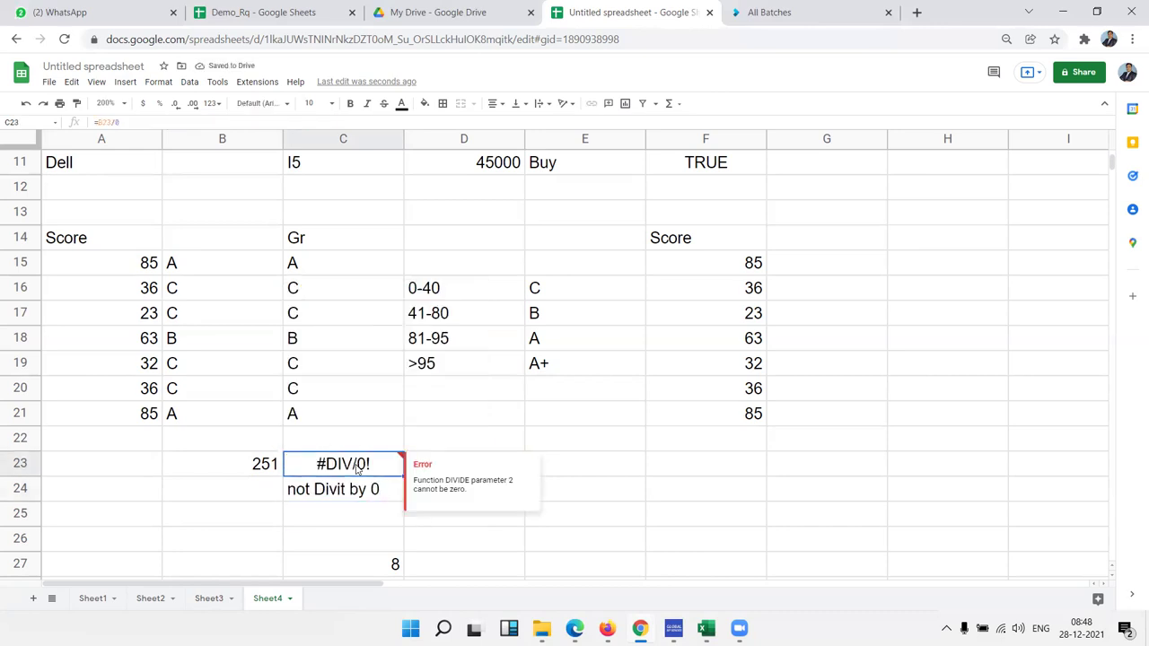
double_click(356, 464)
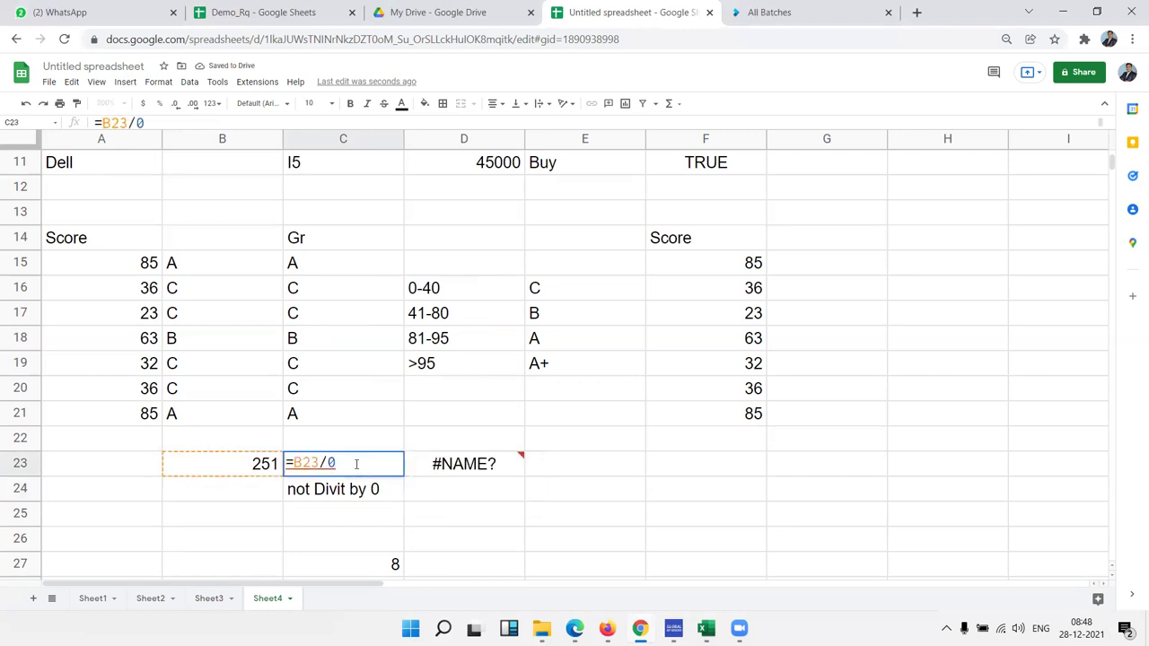
key(BackSpace)
text(5)
key(Return)
key(Return)
key(Up)
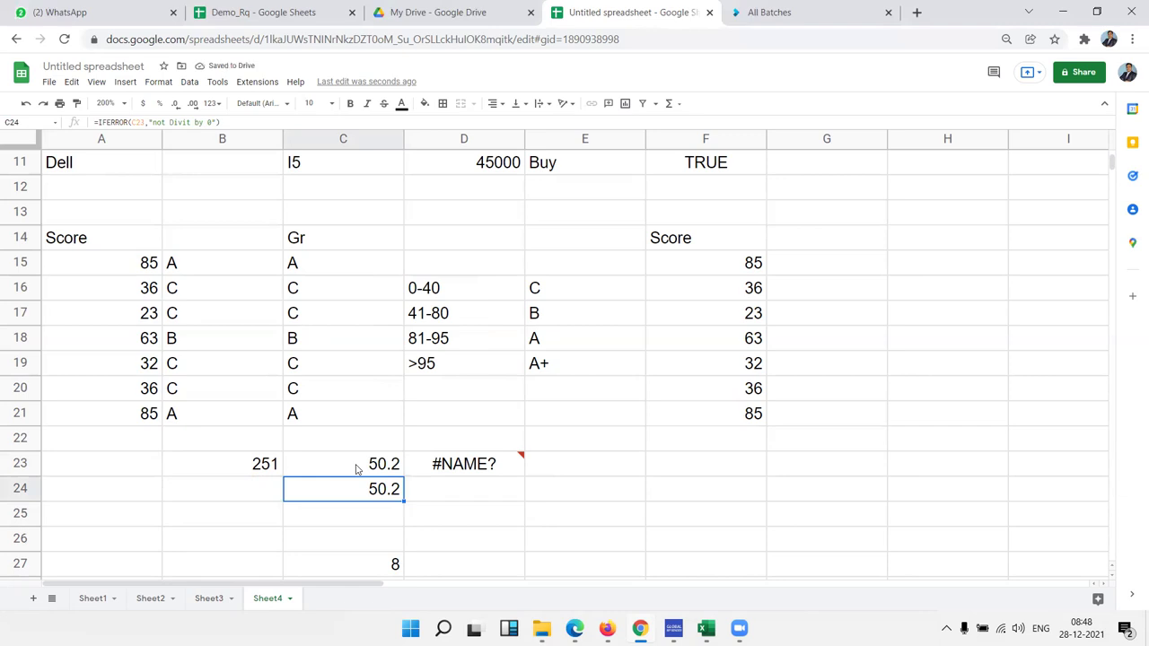
key(Right)
text(=if)
key(Down)
key(Down)
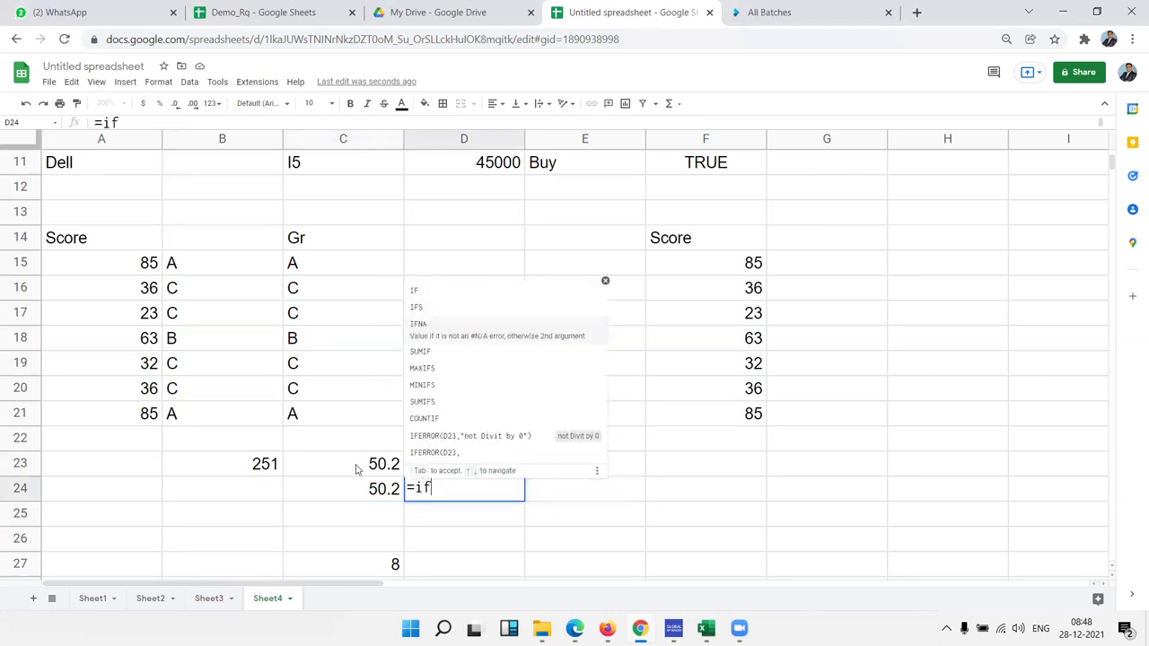
key(Tab)
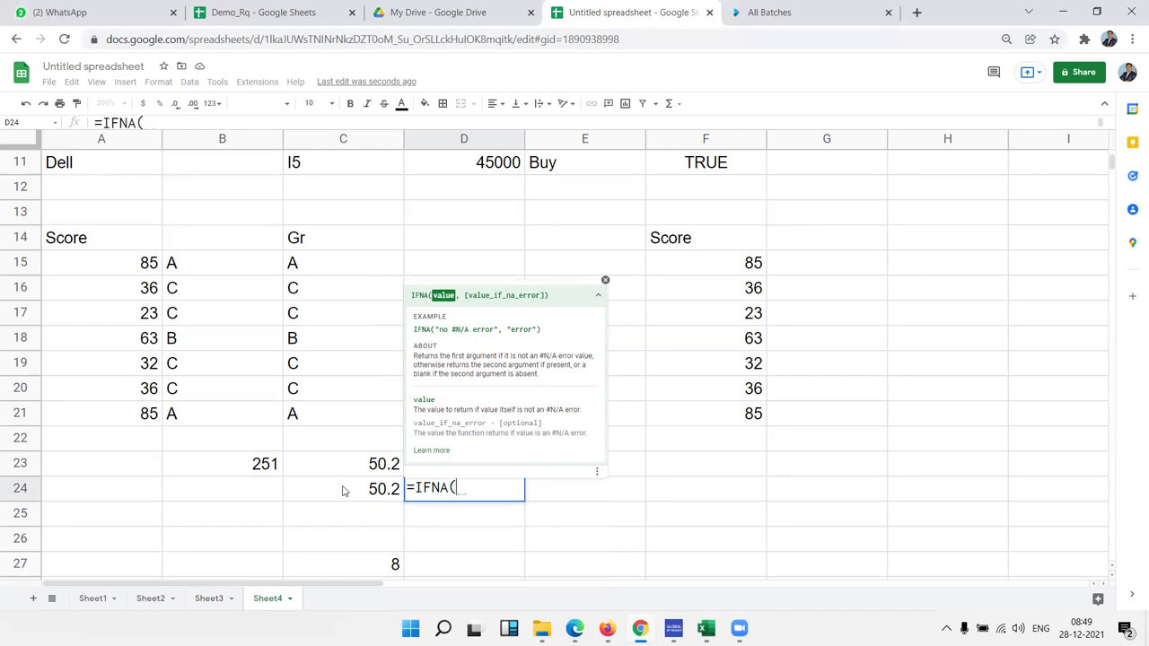
key(Escape)
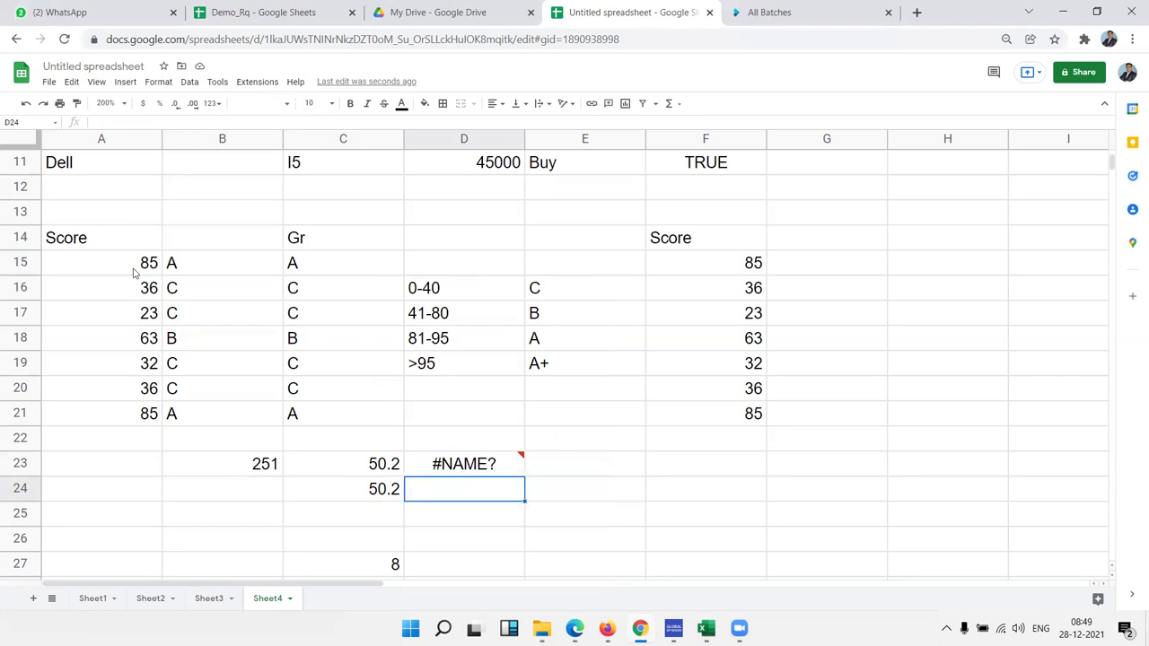
- Copy the seven scores in A15:A21 and paste them into A26:A32
drag(137, 270, 136, 413)
key(ctrl+c)
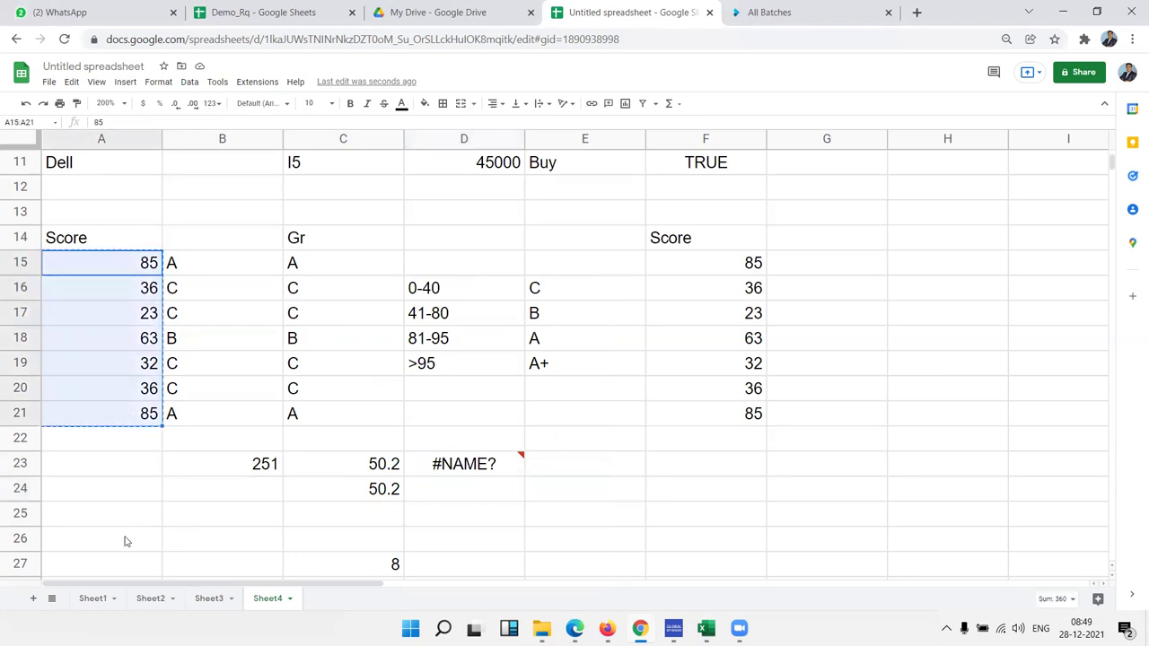
click(126, 538)
key(ctrl+v)
scroll(128, 509, down, 2)
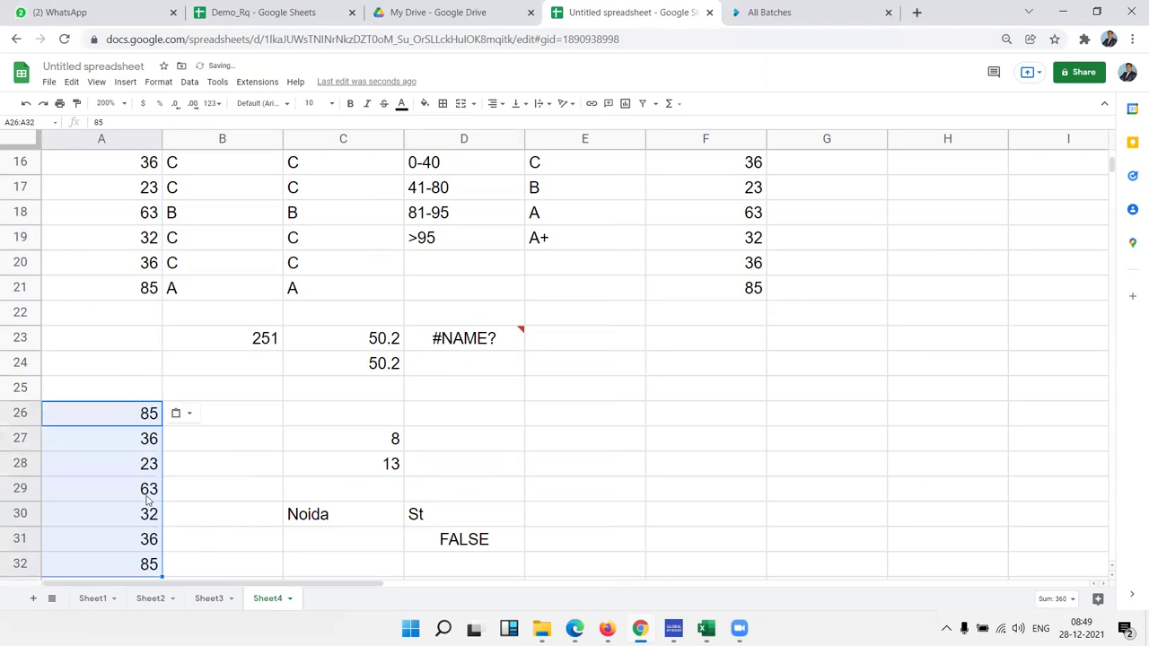
click(246, 416)
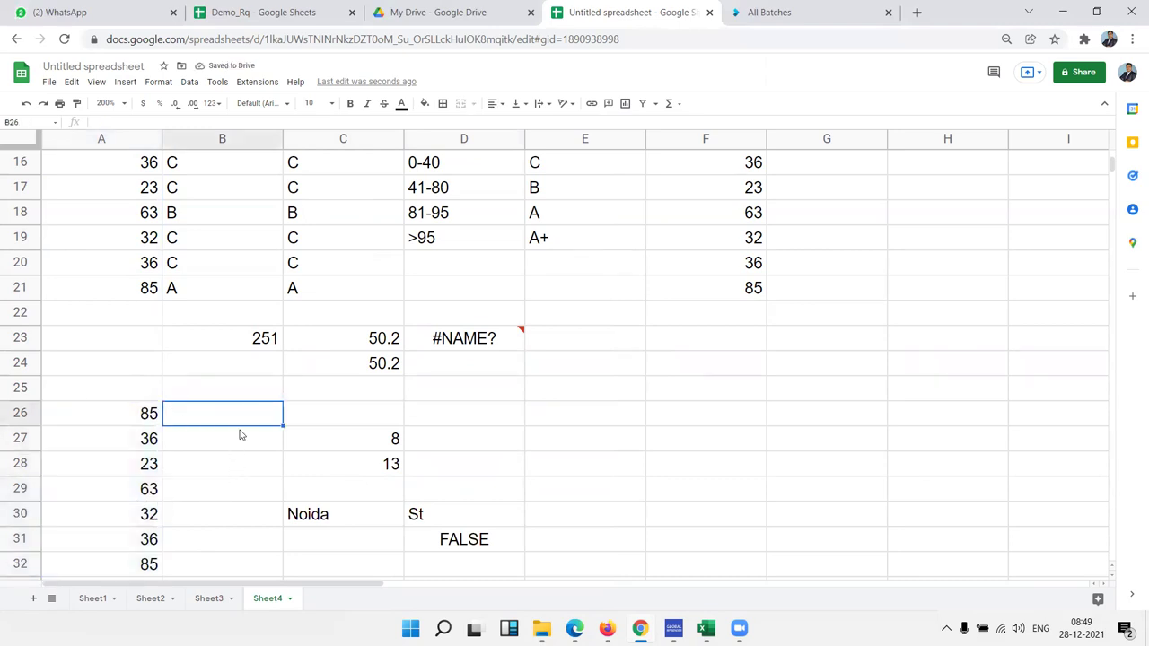
scroll(287, 446, up, 5)
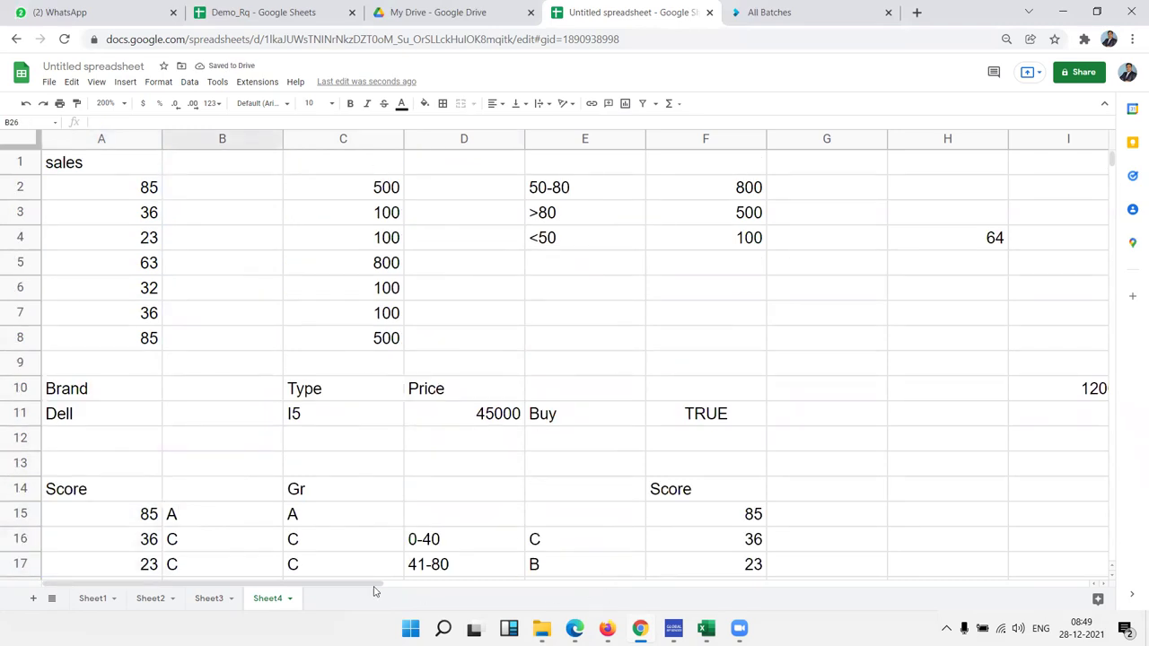
- Switch to Sheet2 and inspect the formulas in C2 and C3
click(223, 599)
click(155, 599)
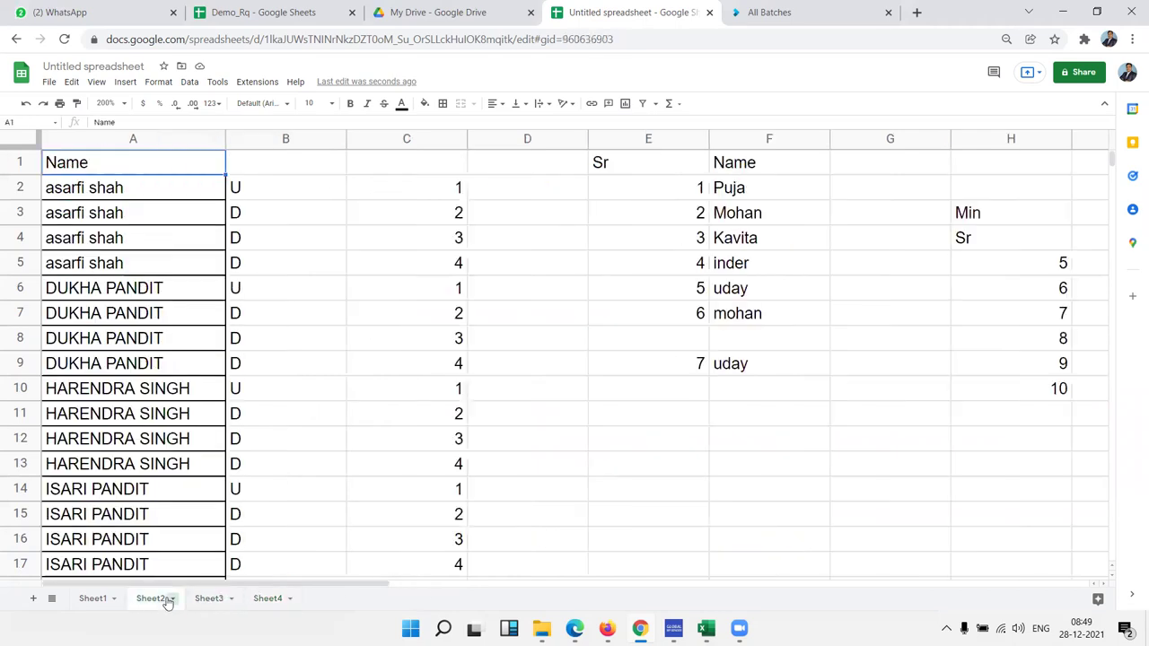
click(386, 222)
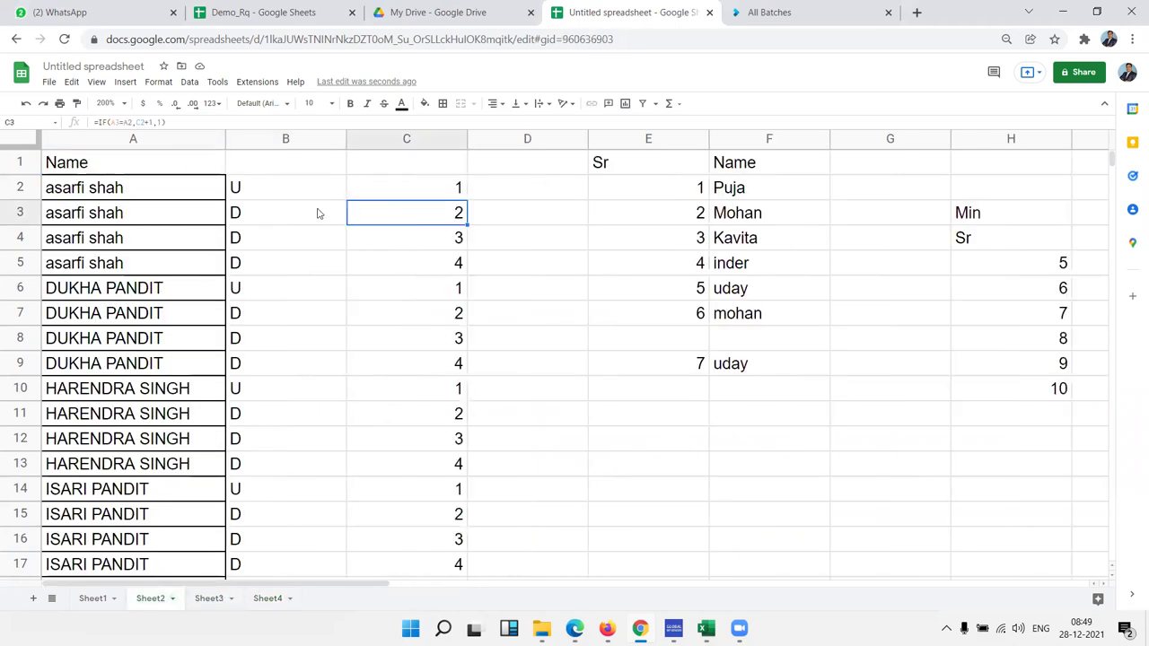
click(431, 195)
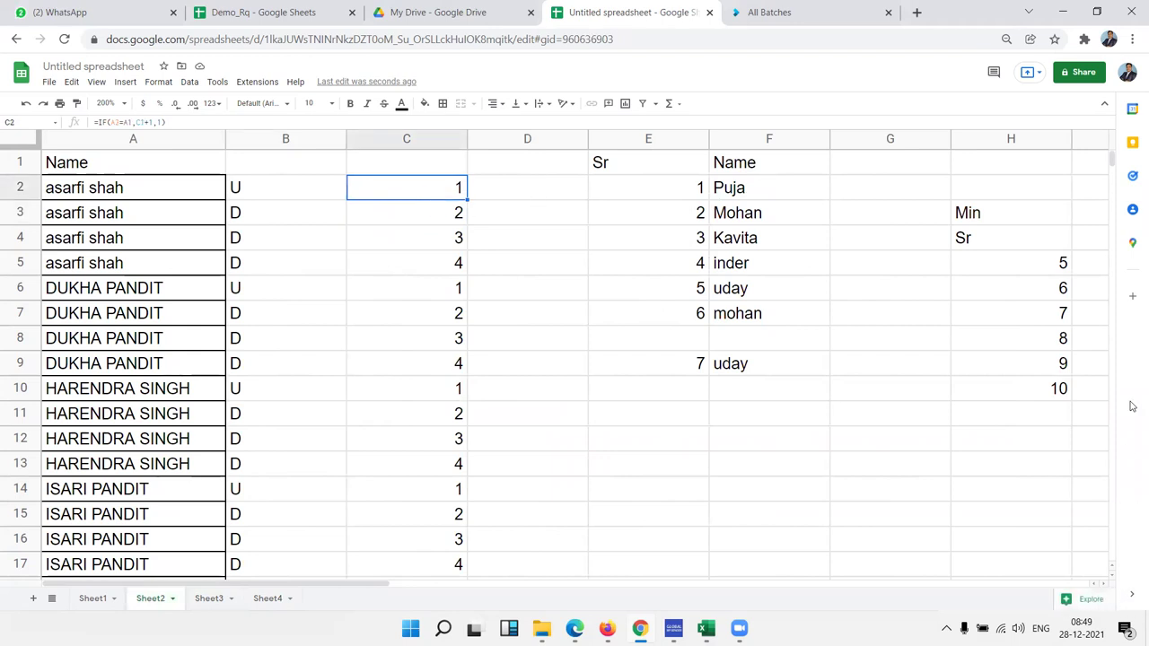
- Begin a SWITCH formula by typing =swi in cell I5
click(1071, 270)
key(Right)
key(Right)
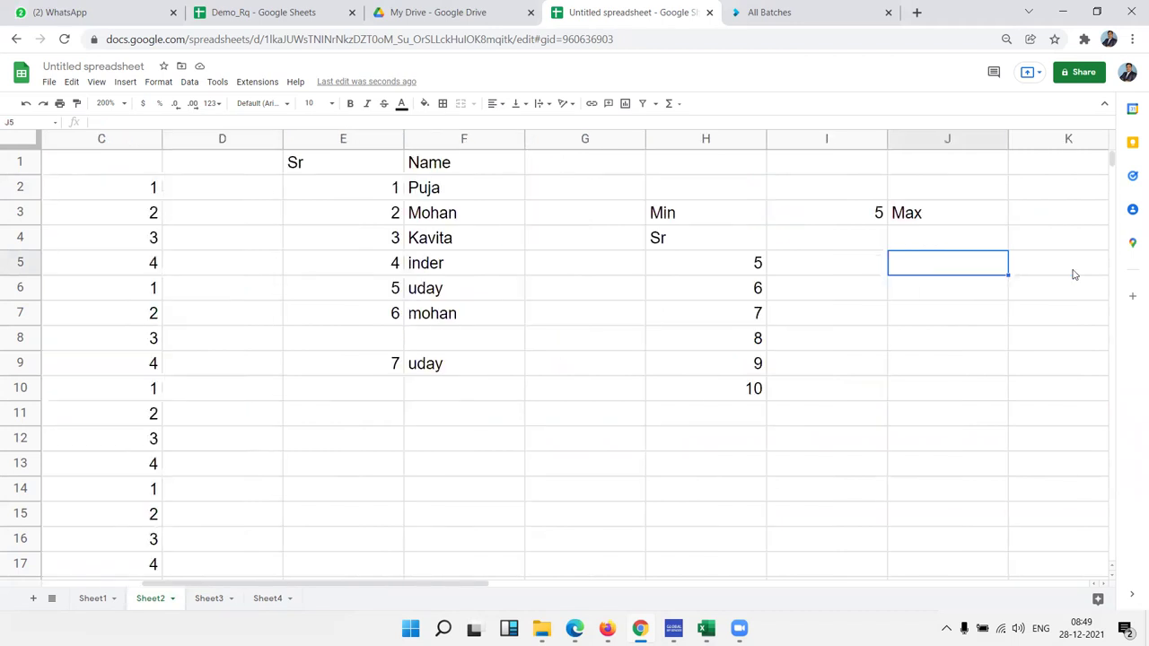
key(Right)
key(Left)
key(Left)
text(=)
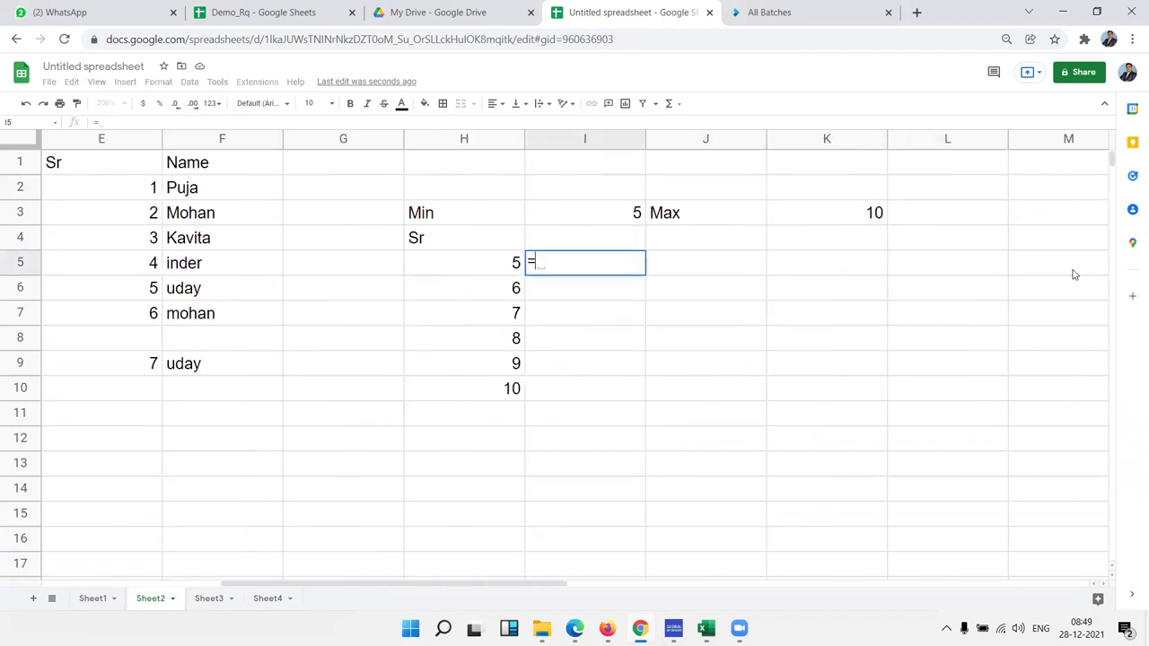
text(s)
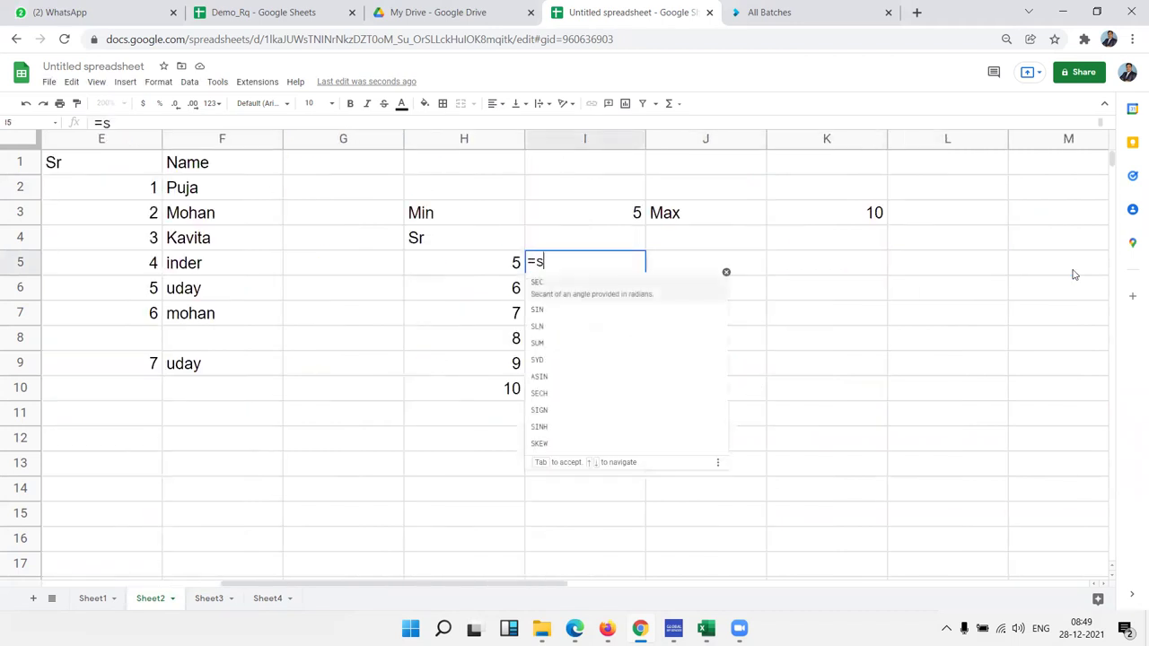
text(wi)
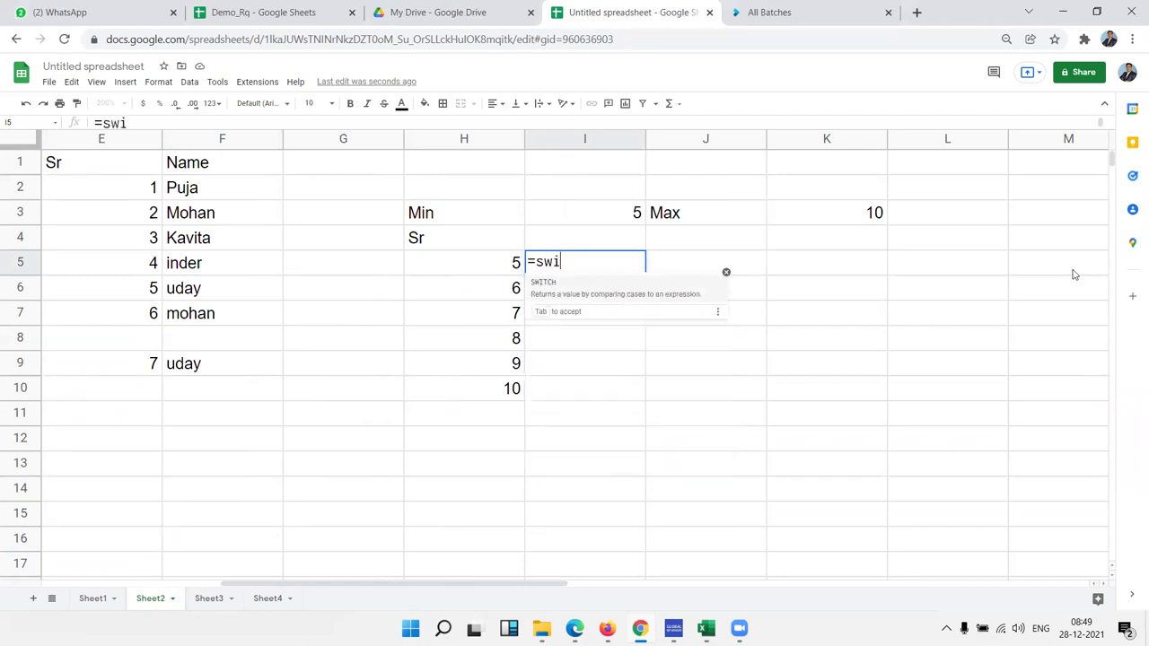
- Enter =SWITCH(H5,>50,100) in I5, which produces a parse error
key(Tab)
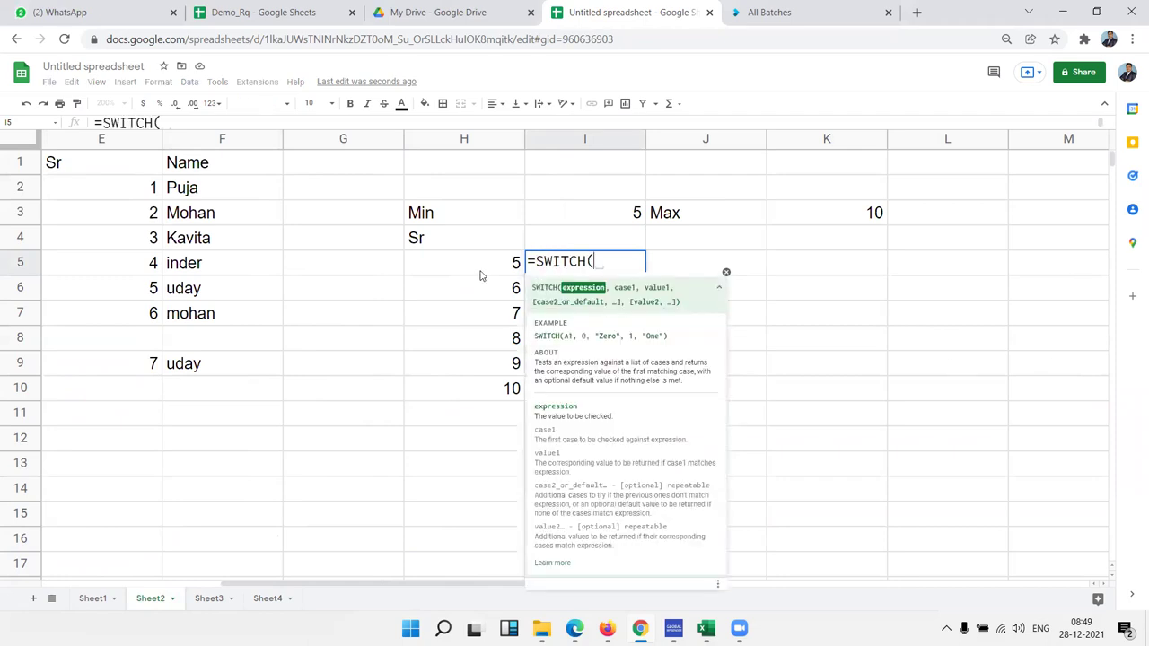
click(480, 274)
text(,)
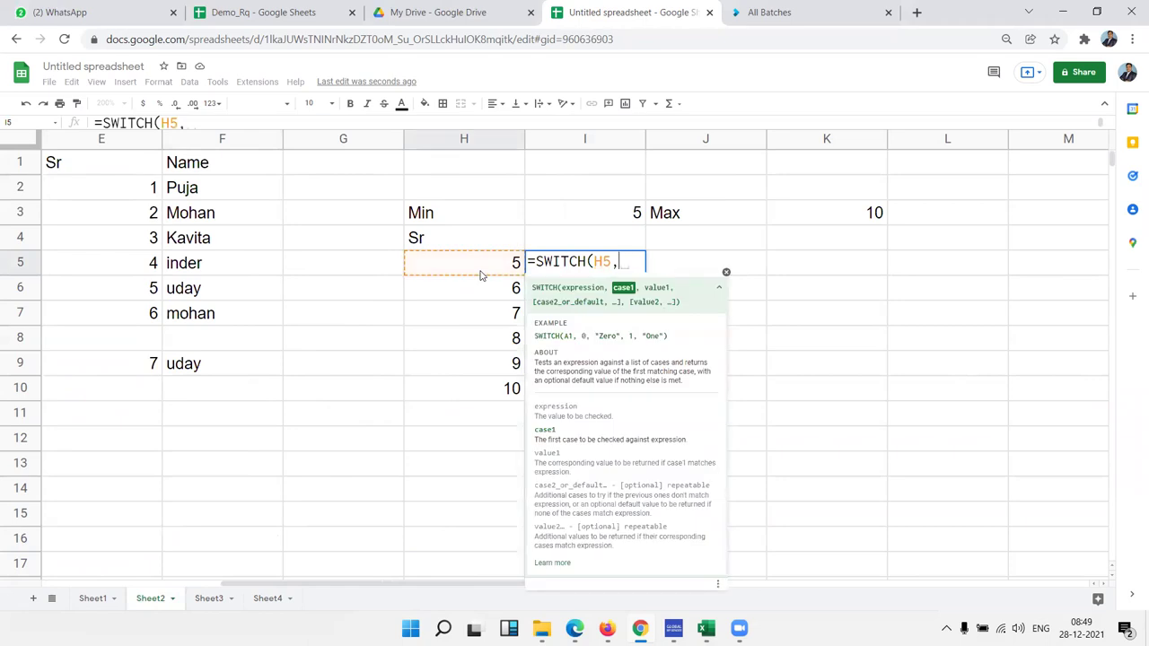
text(>50)
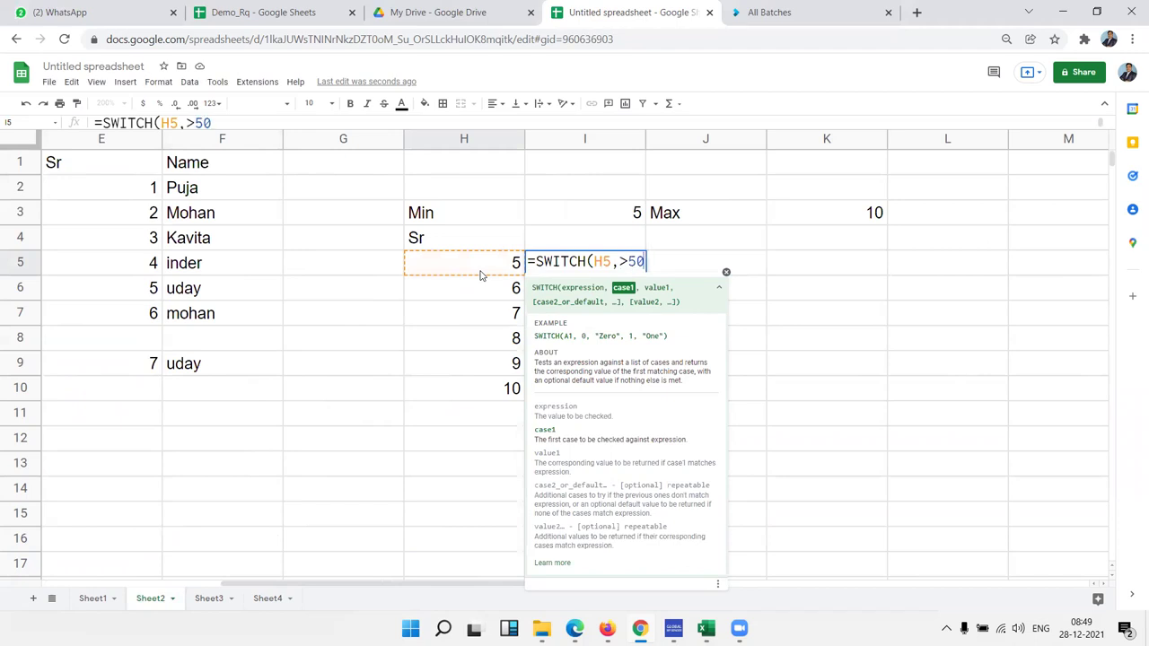
text(,100)
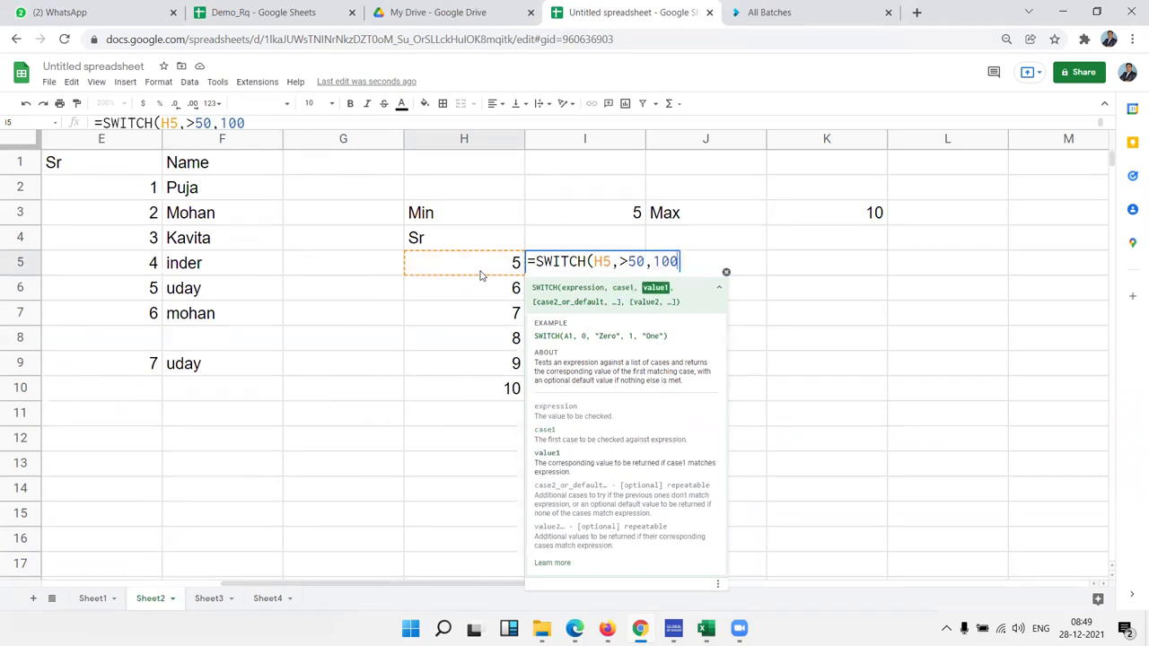
key(Return)
key(Up)
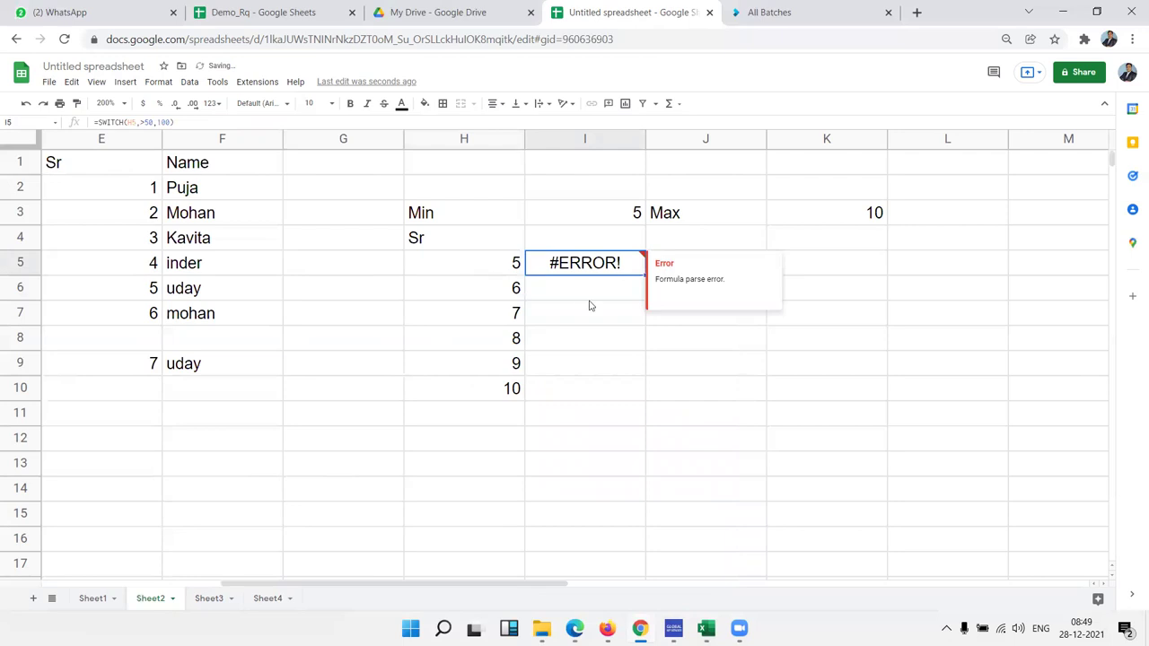
- Rewrite I5's cases as 1,100,2,50,3,25,4,10 in place of the invalid >50 condition
double_click(580, 263)
double_click(636, 261)
key(BackSpace)
key(BackSpace)
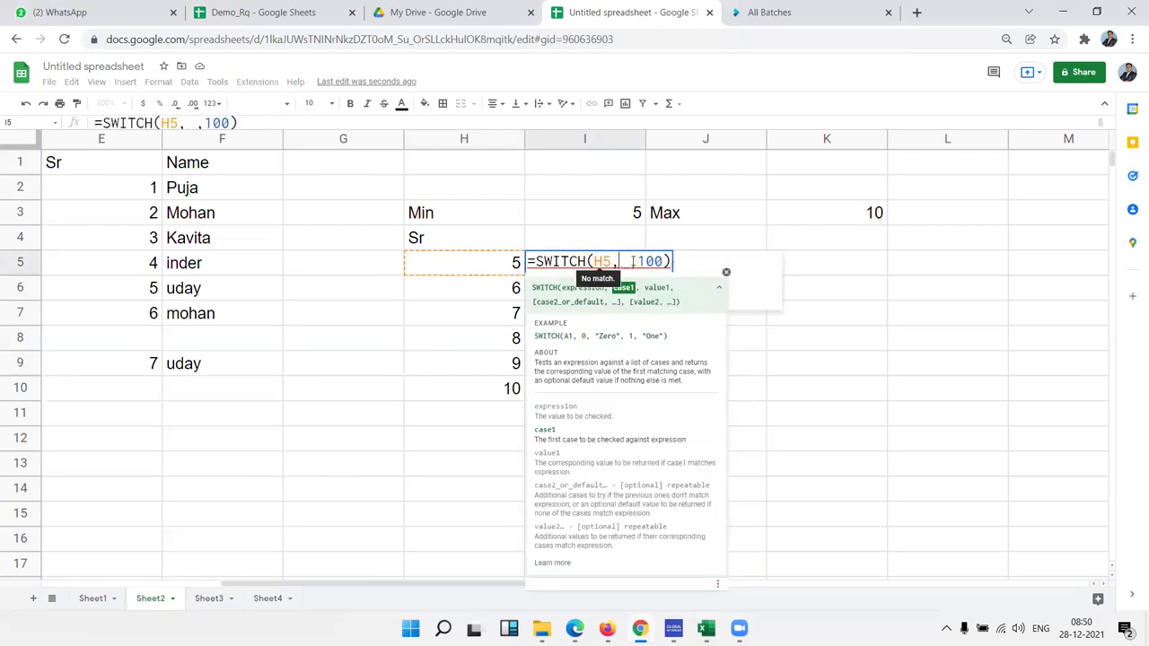
key(BackSpace)
text(1)
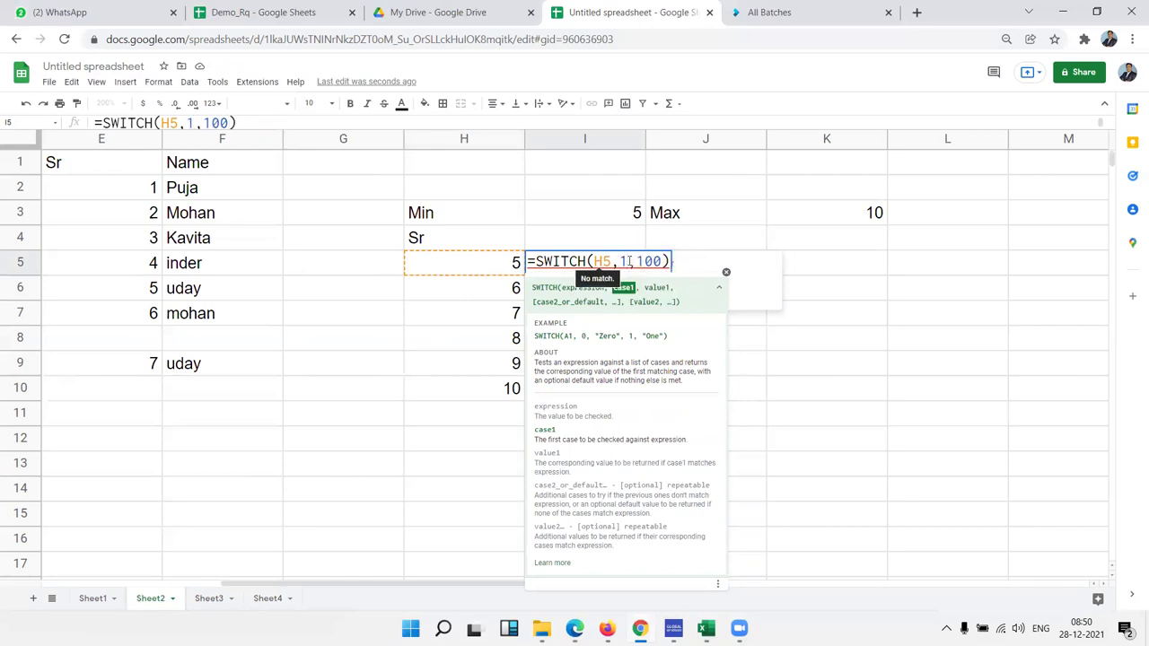
click(642, 261)
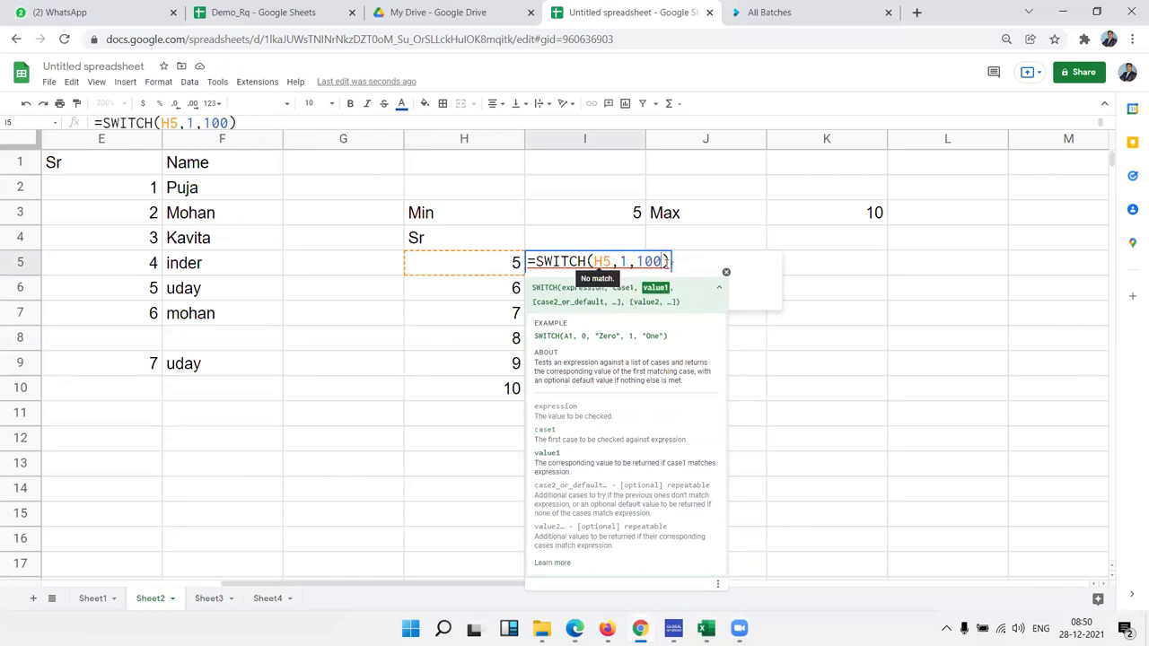
text(,2)
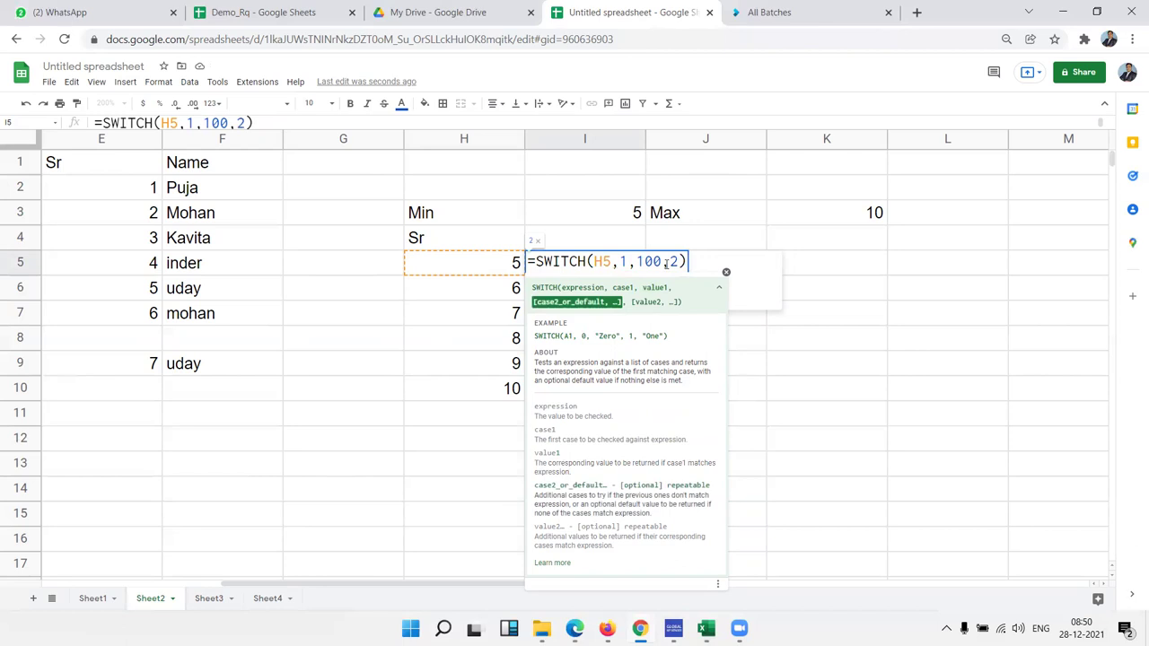
text(,50)
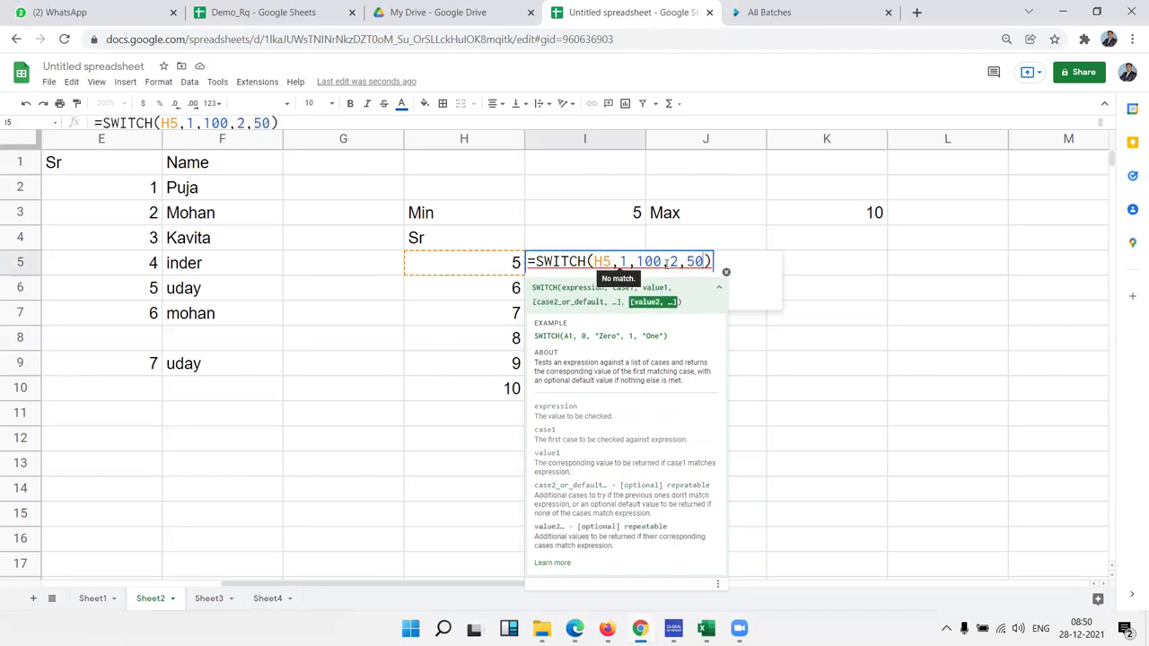
text(,)
key(BackSpace)
text(3)
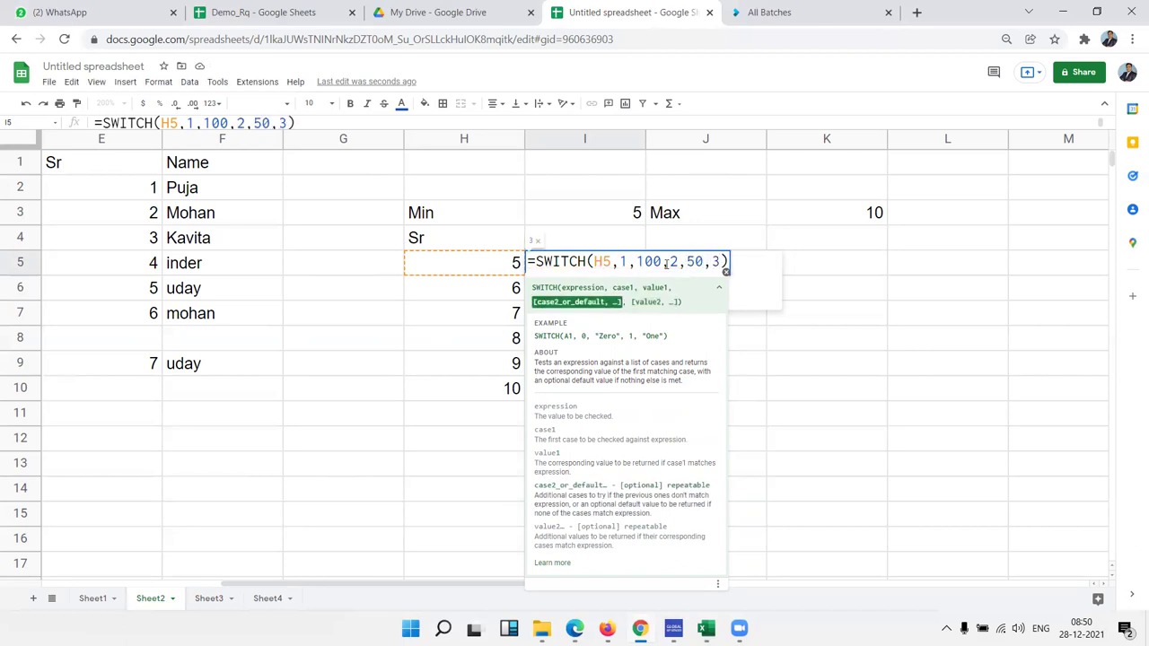
text(,25,)
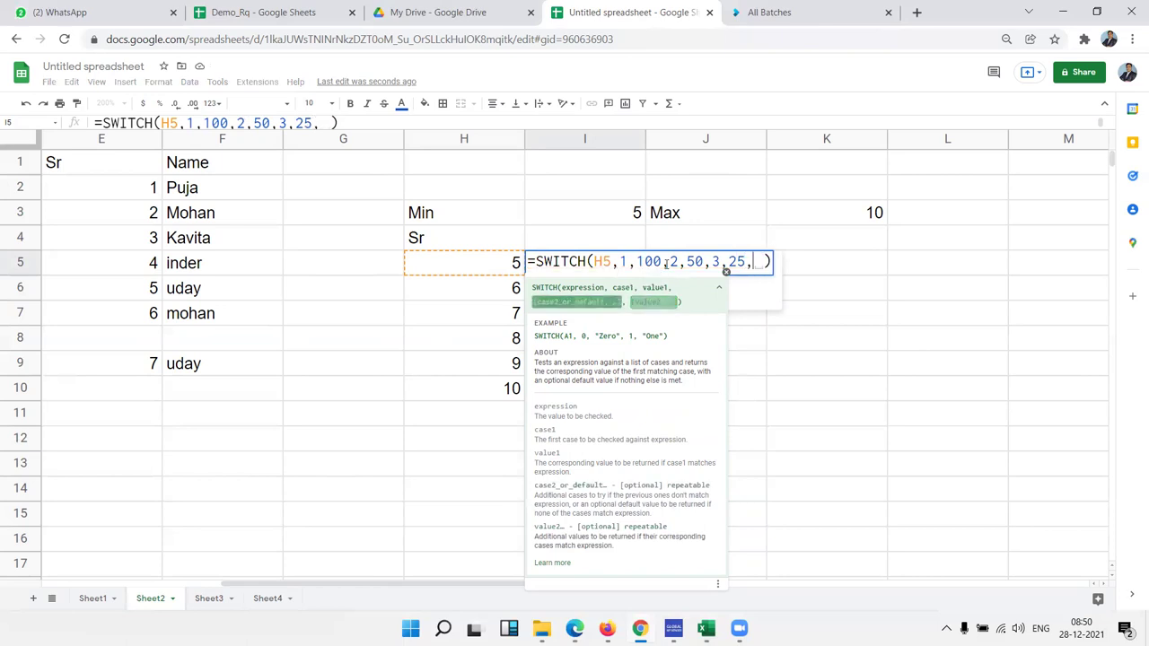
text(4,)
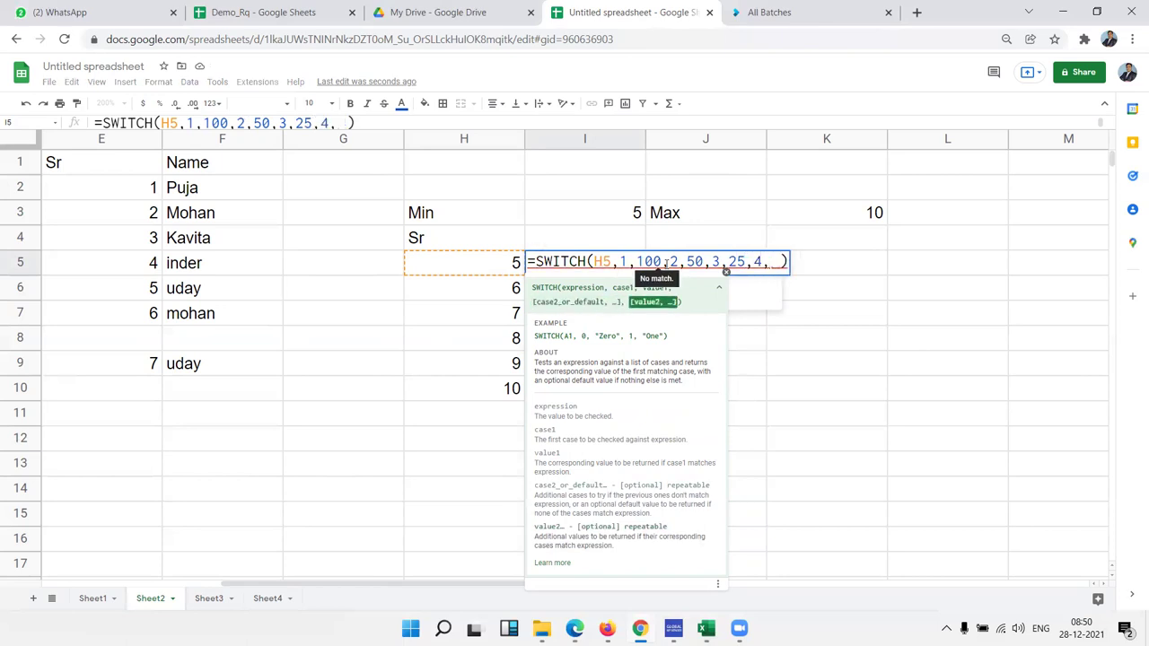
text(10)
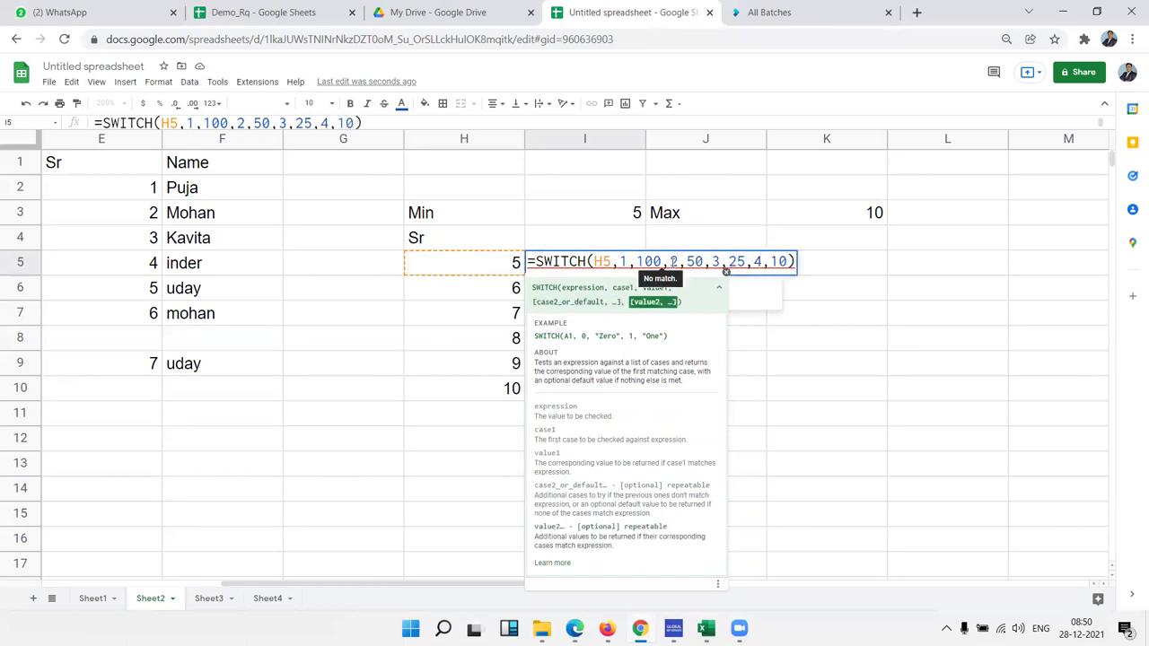
key(Return)
- Drag the SWITCH formula from I5 onto H5, causing #REF! errors
click(593, 249)
click(596, 263)
drag(527, 264, 485, 267)
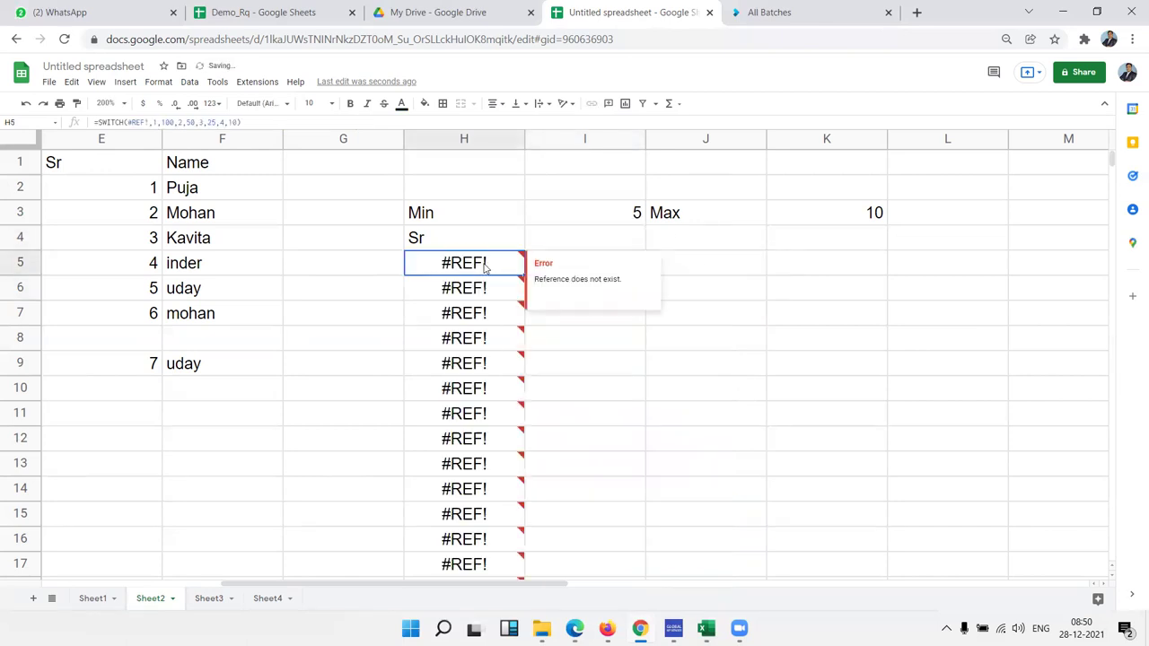
- Undo the move and step through undo/redo until H5 reads 4 and I5 returns 10
key(ctrl+z)
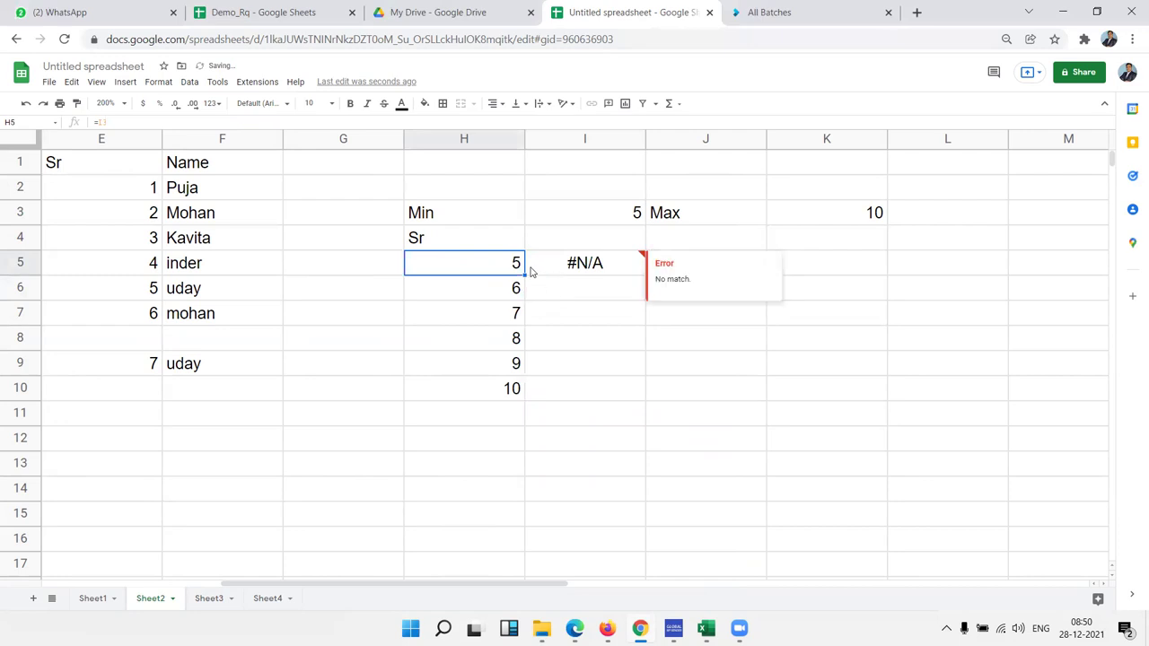
key(ctrl+z)
key(Up)
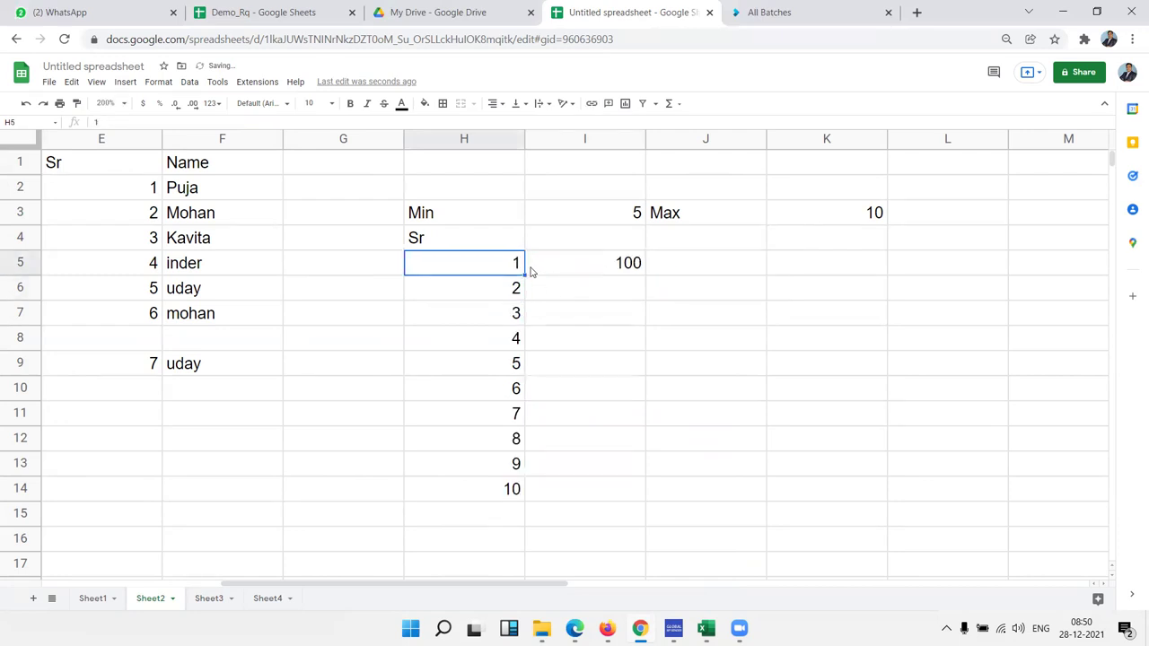
key(ctrl+y)
key(Up)
key(ctrl+y)
key(Up)
key(ctrl+y)
key(Up)
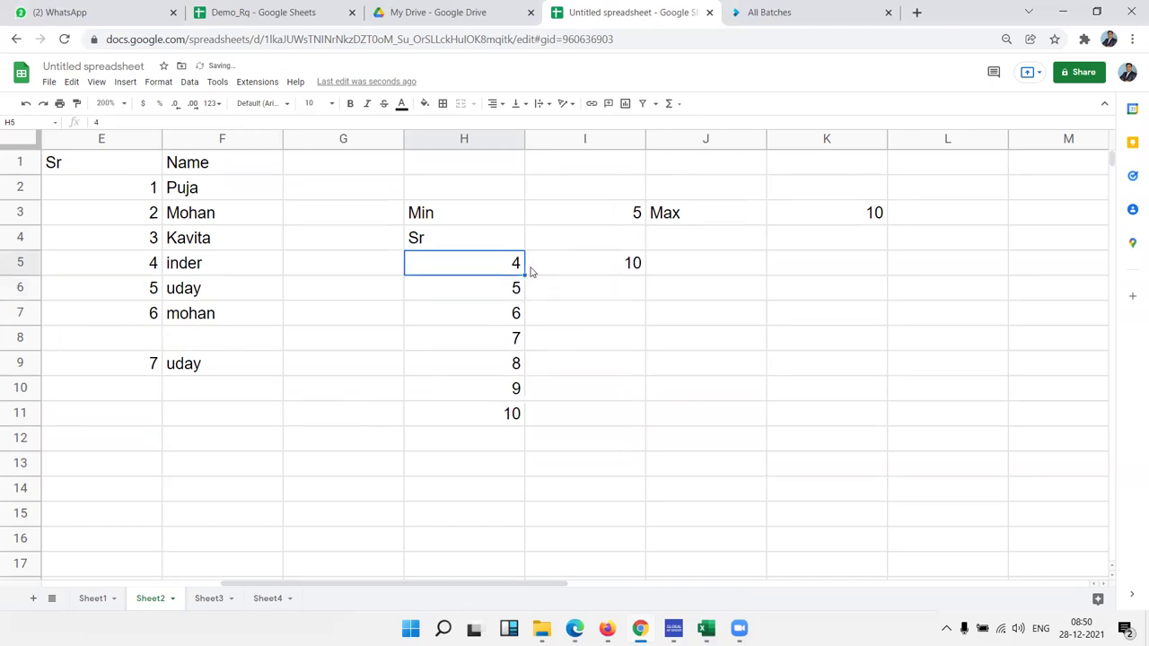
key(Right)
- Review I5's =SWITCH(H5,1,100,2,50,3,25,4,10) formula and leave it unchanged
double_click(530, 266)
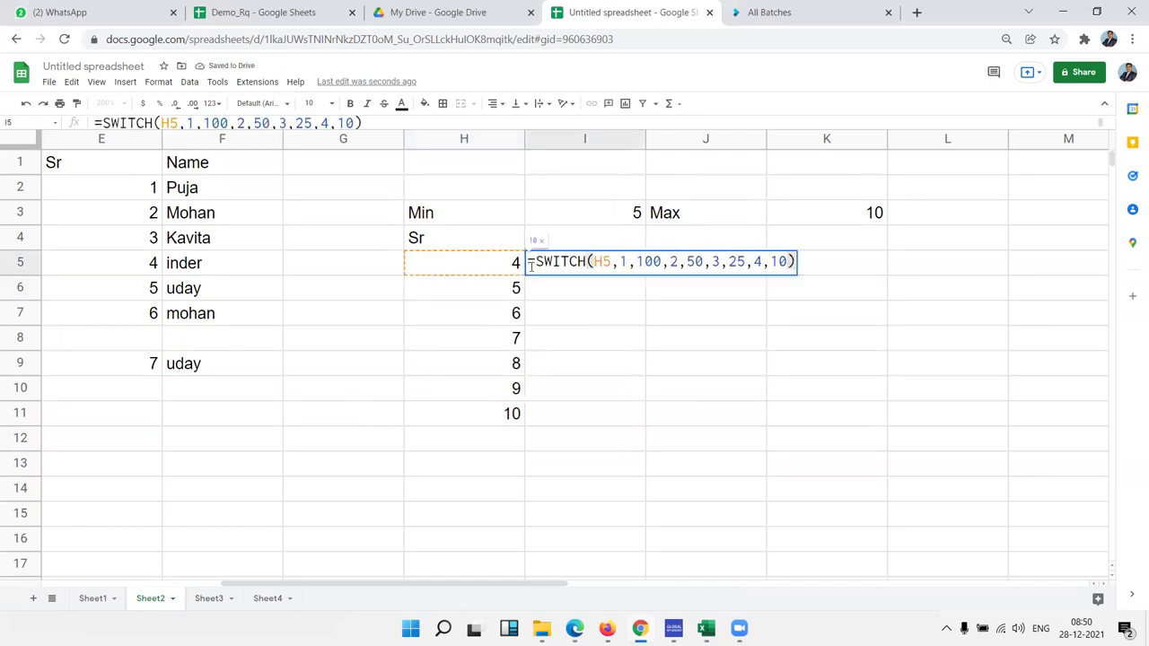
double_click(598, 261)
double_click(599, 261)
click(639, 261)
double_click(599, 261)
double_click(664, 261)
click(696, 259)
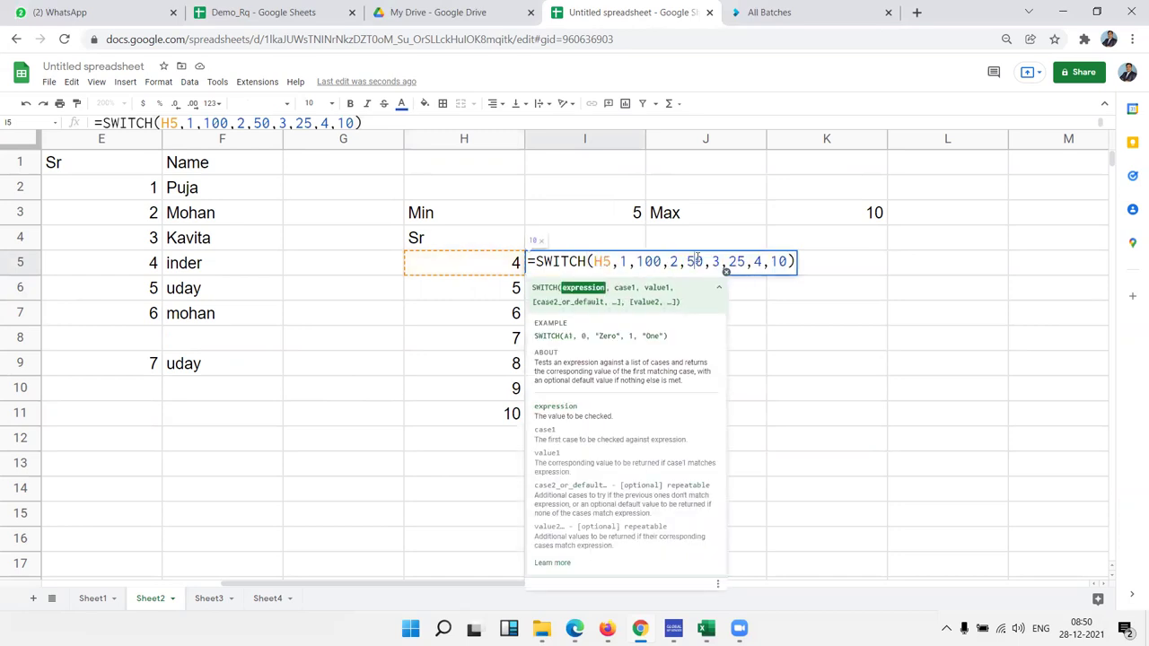
key(Escape)
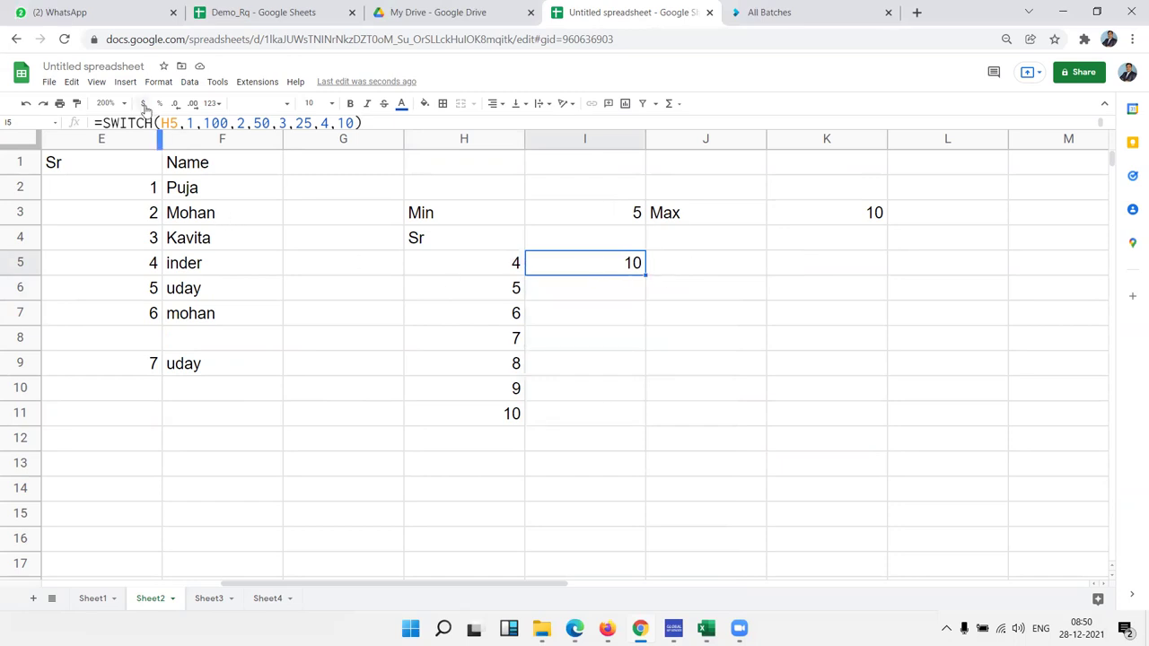
- Show the Insert > Function > Logical list, from AND through XOR
click(127, 83)
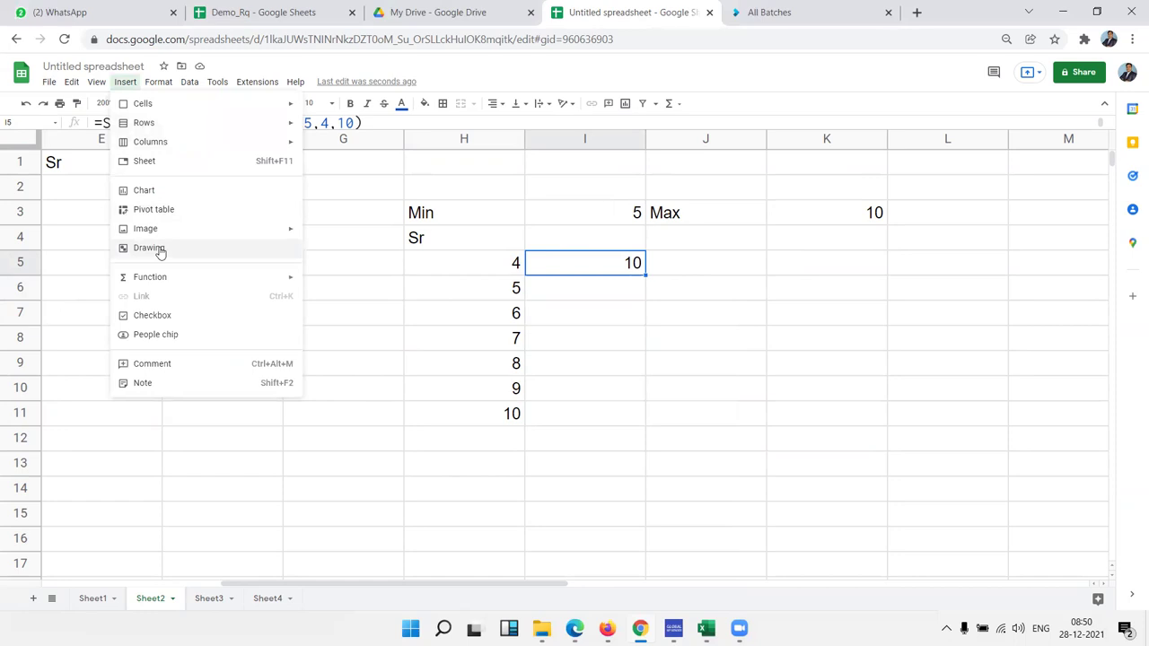
mouse_move(157, 280)
mouse_move(367, 436)
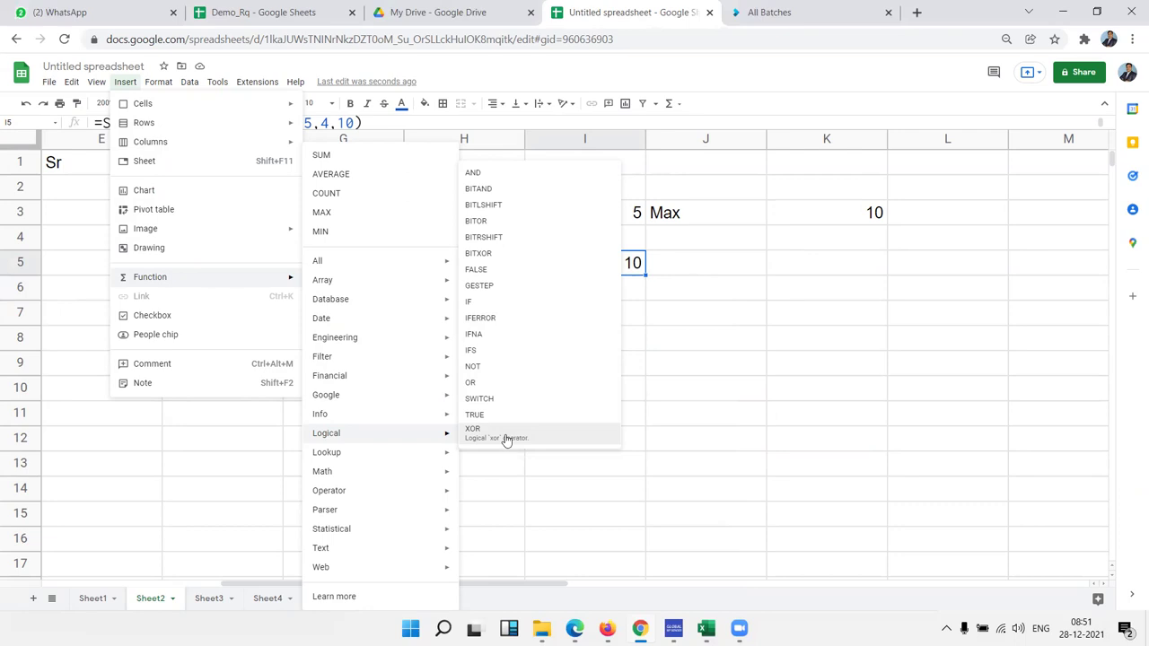
- Dismiss the open function lists, minimize Chrome with Win+D, and clear the desktop icon selection
click(733, 397)
key(super+d)
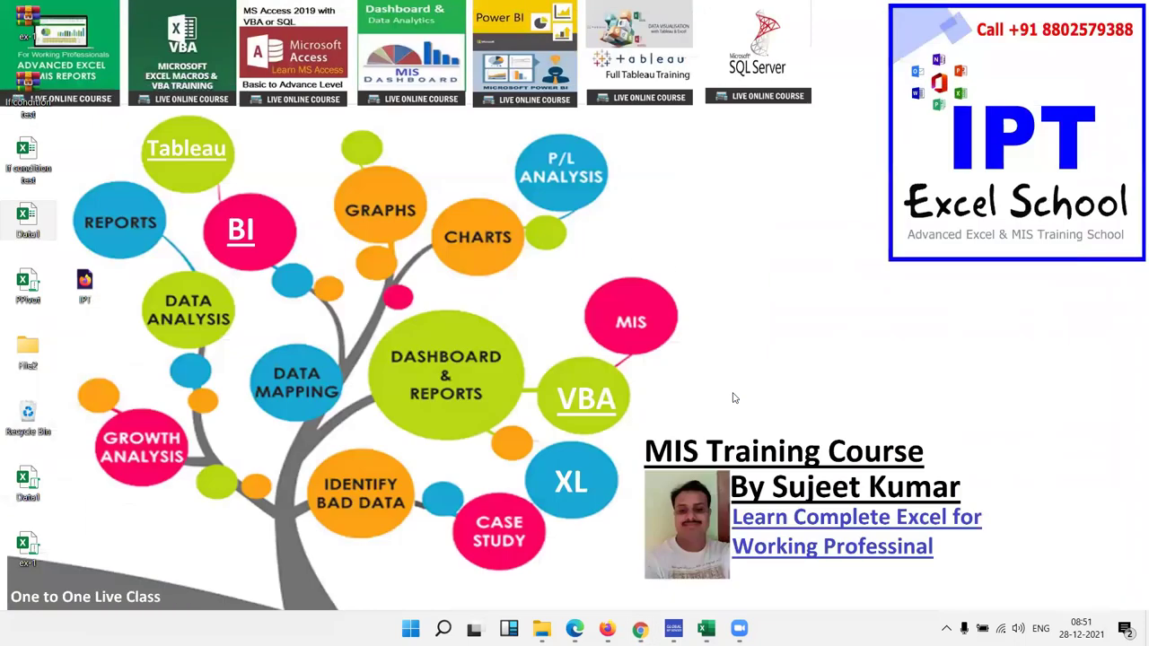
click(741, 126)
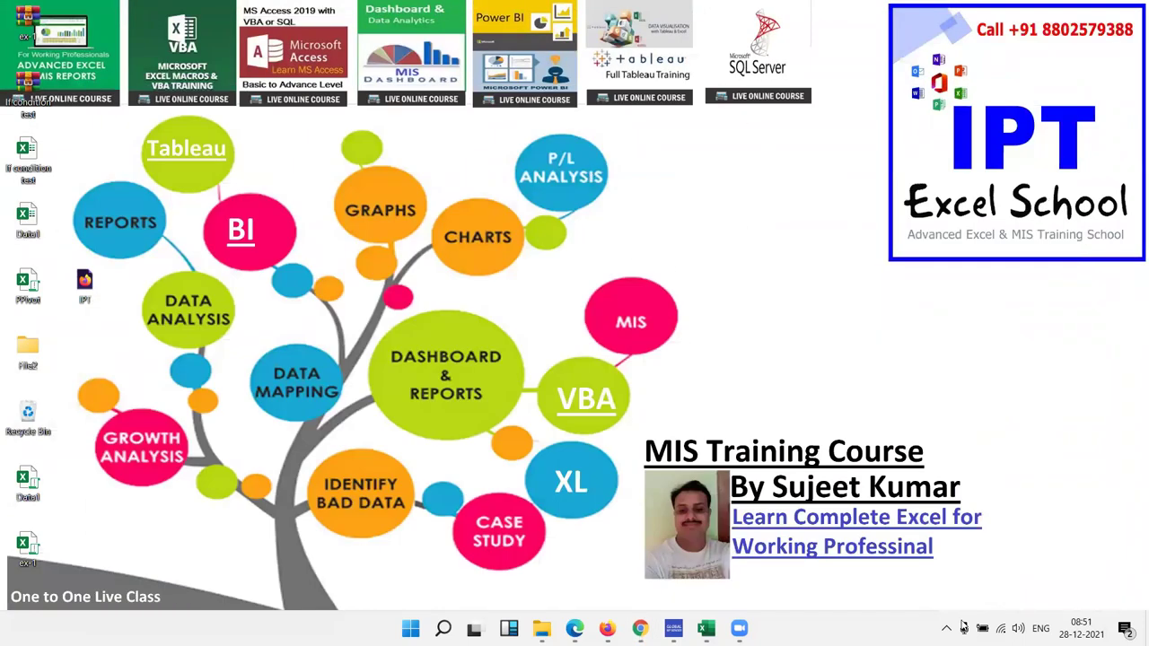